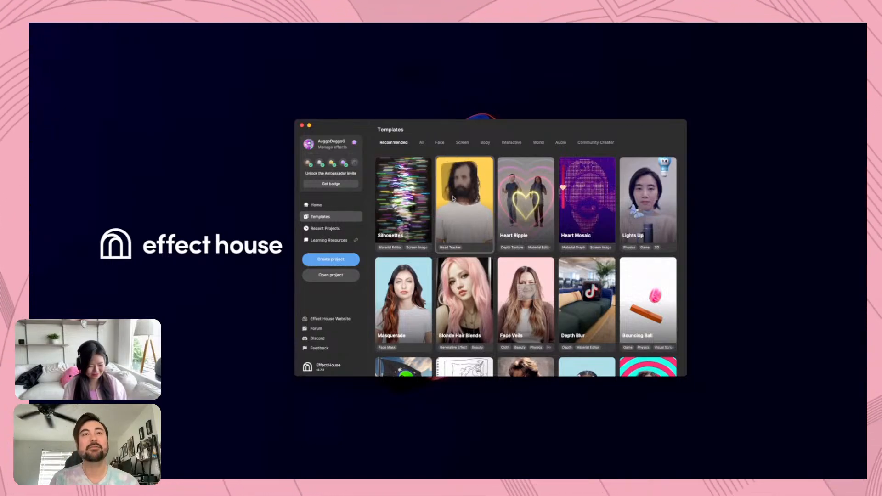
Open the Gaussian Blur template and set its material's Image LOD and Mask Direction to 1.00, Roundness to 0.40 and Darken or Brighten to 1.00
{"action": "left_click", "coordinate": [471, 212]}
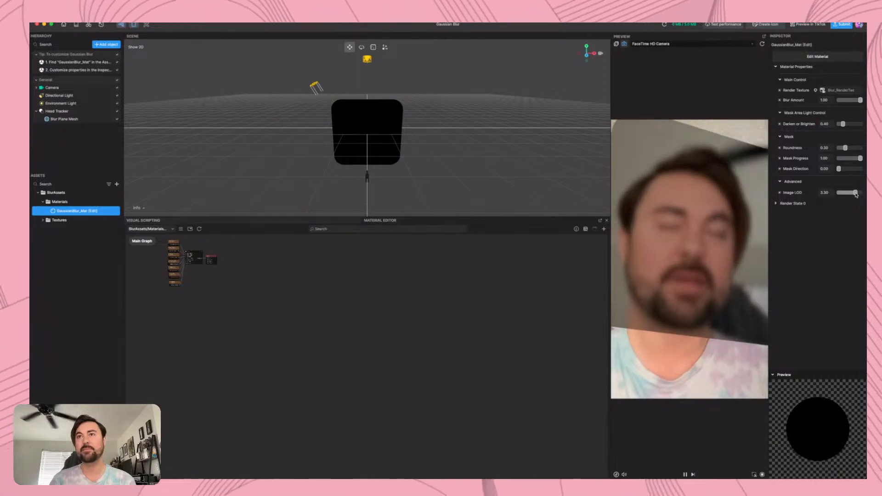
{"action": "left_click_drag", "start_coordinate": [856, 194], "coordinate": [834, 195]}
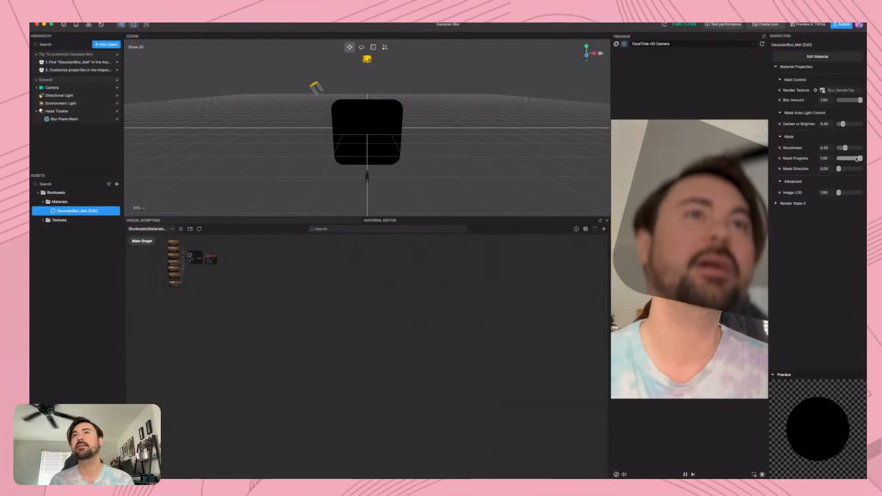
{"action": "mouse_move", "coordinate": [860, 158]}
{"action": "left_mouse_down"}
{"action": "mouse_move", "coordinate": [838, 162]}
{"action": "mouse_move", "coordinate": [865, 161]}
{"action": "mouse_move", "coordinate": [861, 169]}
{"action": "mouse_move", "coordinate": [858, 161]}
{"action": "mouse_move", "coordinate": [839, 162]}
{"action": "mouse_move", "coordinate": [864, 161]}
{"action": "left_mouse_up"}
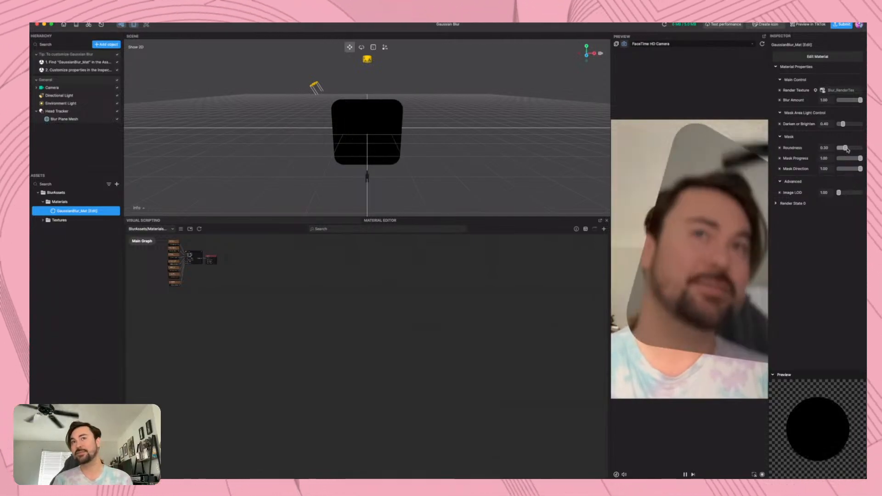
{"action": "left_click_drag", "start_coordinate": [845, 150], "coordinate": [850, 126]}
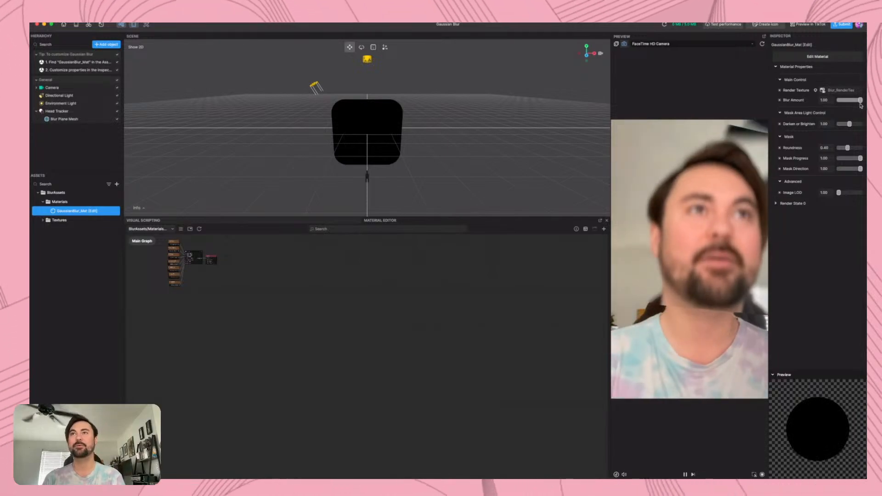
Try a lower Blur Amount and restore it to 1.00, then set Darken or Brighten to 2.00 and Roundness to 0.70
{"action": "left_click_drag", "start_coordinate": [860, 104], "coordinate": [833, 101]}
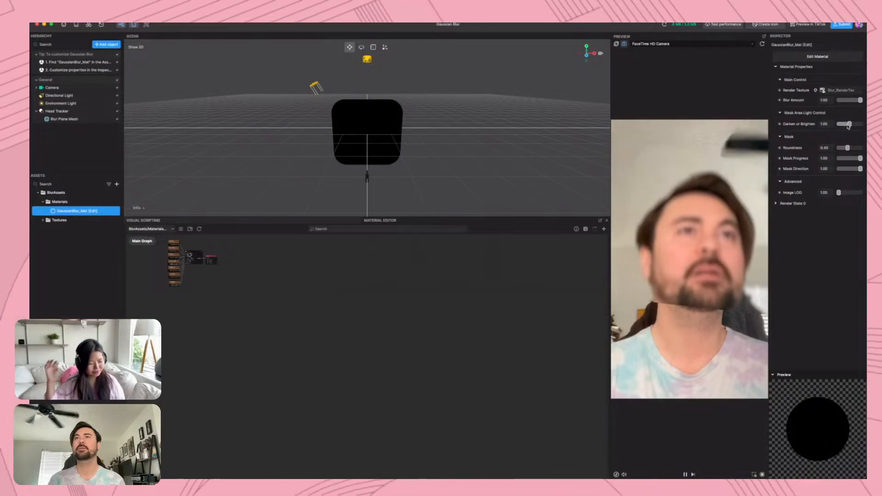
{"action": "left_click_drag", "start_coordinate": [848, 127], "coordinate": [867, 129]}
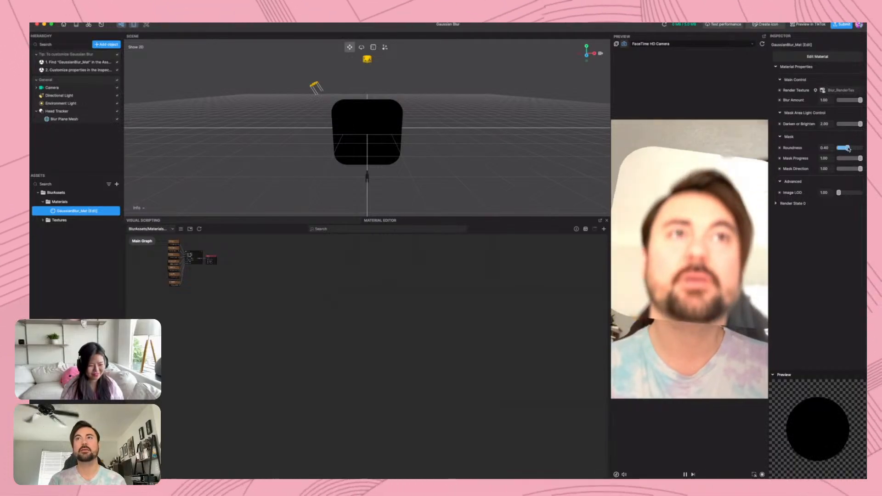
{"action": "left_click_drag", "start_coordinate": [849, 149], "coordinate": [863, 149]}
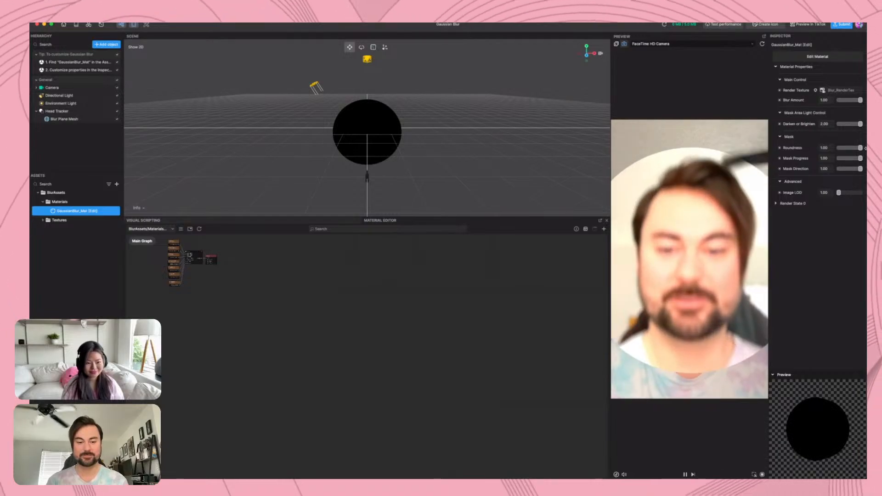
{"action": "mouse_move", "coordinate": [861, 150]}
{"action": "left_mouse_down"}
{"action": "mouse_move", "coordinate": [813, 149]}
{"action": "mouse_move", "coordinate": [865, 149]}
{"action": "mouse_move", "coordinate": [854, 150]}
{"action": "left_mouse_up"}
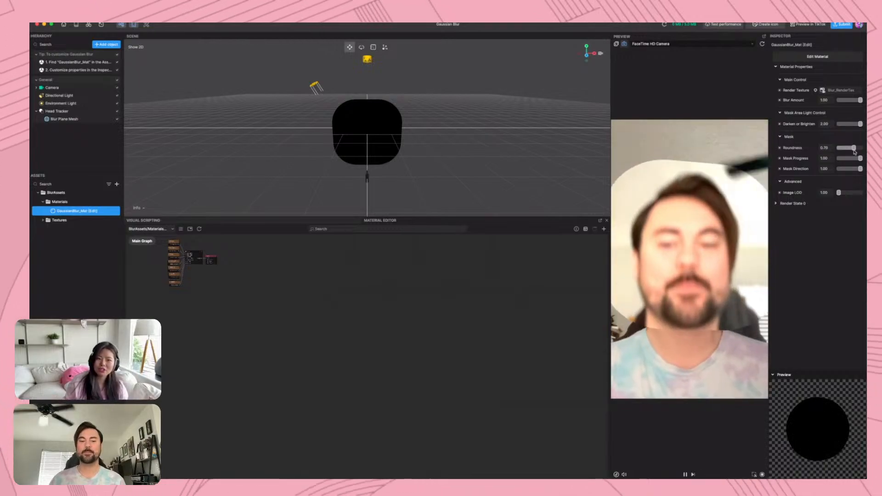
Examine the blur material's node graph, including the Blur Helper subgraph and the Gaussian blur subgraph nested inside it
{"action": "left_click_drag", "start_coordinate": [173, 284], "coordinate": [287, 341]}
{"action": "scroll", "coordinate": [287, 340], "scroll_direction": "up", "scroll_amount": 10}
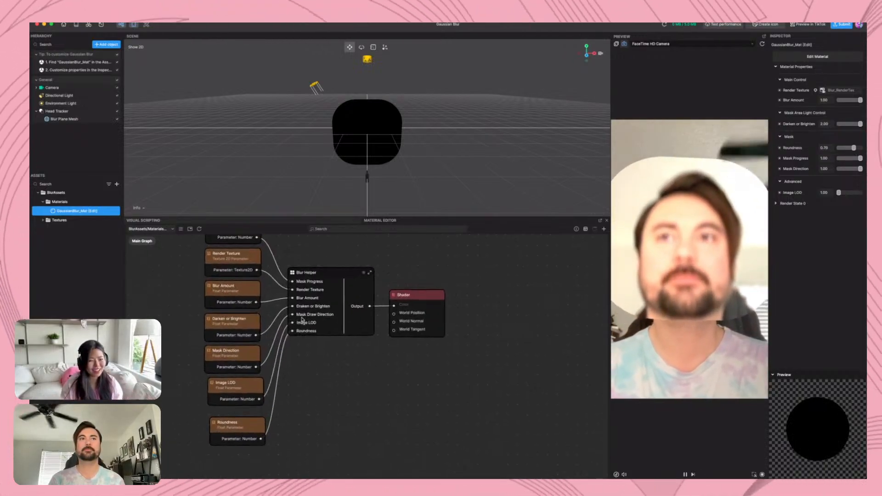
{"action": "scroll", "coordinate": [302, 319], "scroll_direction": "up", "scroll_amount": 3}
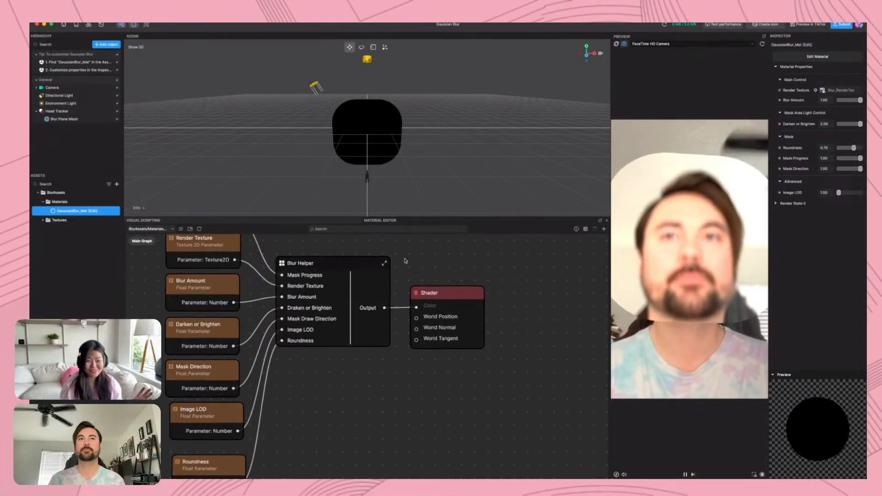
{"action": "scroll", "coordinate": [306, 292], "scroll_direction": "up", "scroll_amount": 5}
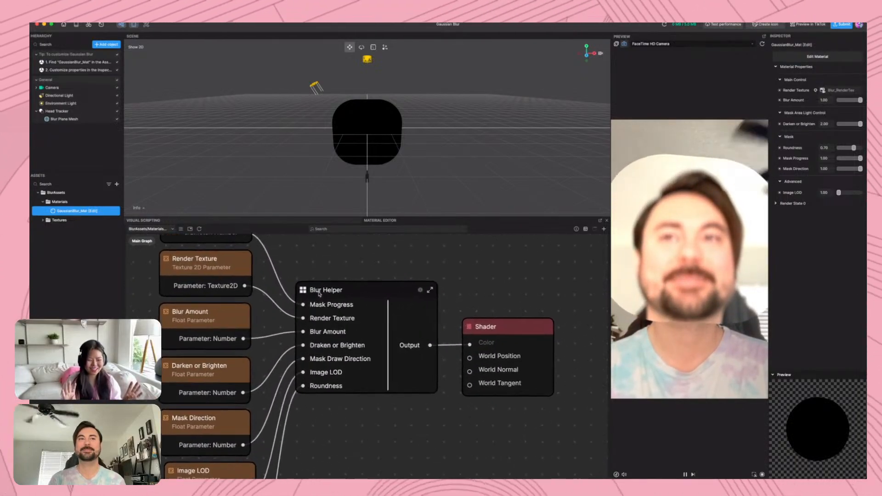
{"action": "left_click", "coordinate": [303, 293]}
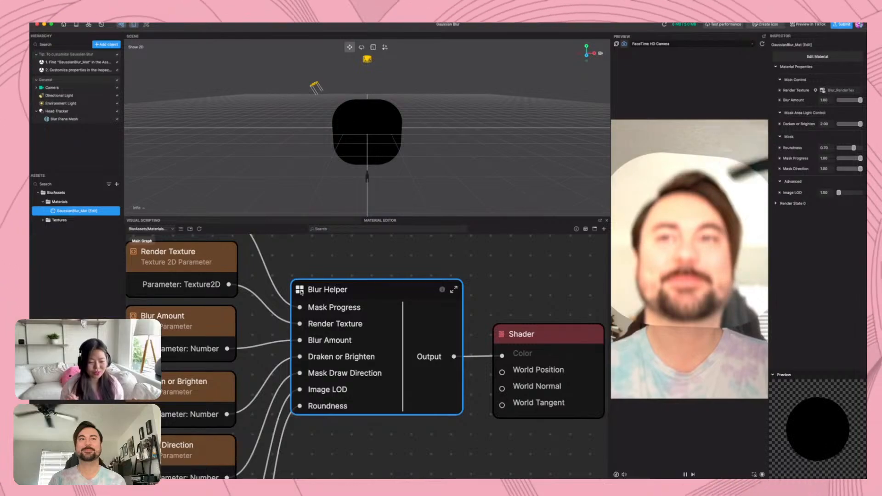
{"action": "double_click", "coordinate": [301, 292]}
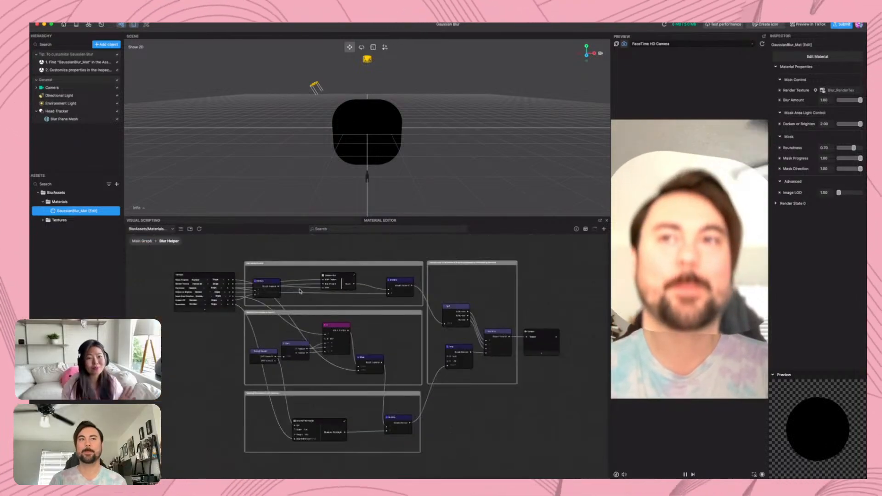
{"action": "scroll", "coordinate": [299, 291], "scroll_direction": "up", "scroll_amount": 6}
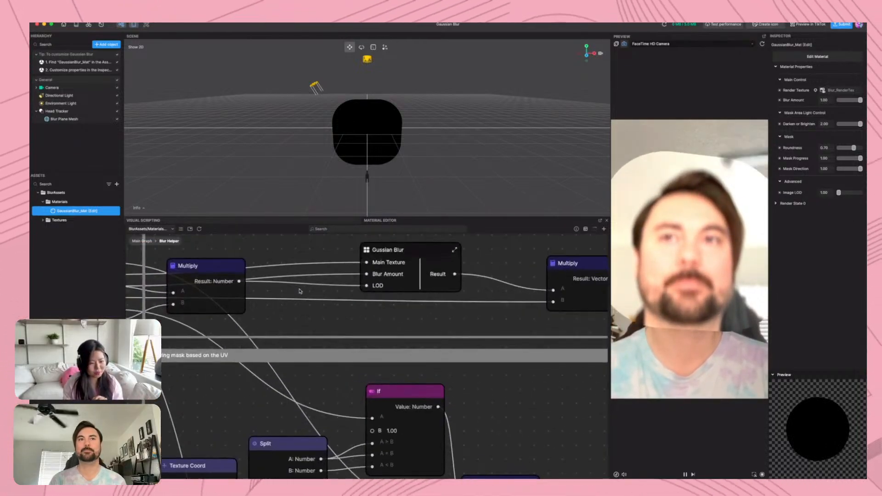
{"action": "scroll", "coordinate": [299, 291], "scroll_direction": "down", "scroll_amount": 4}
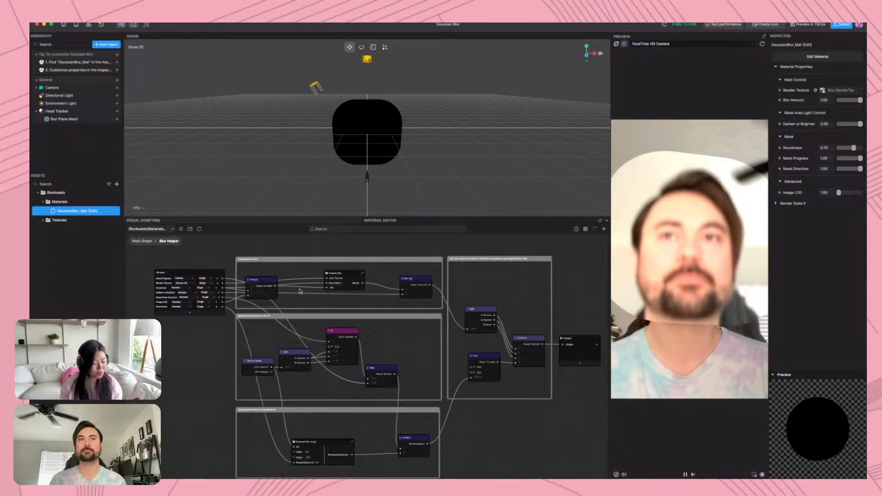
{"action": "double_click", "coordinate": [329, 274]}
{"action": "scroll", "coordinate": [351, 338], "scroll_direction": "up", "scroll_amount": 3}
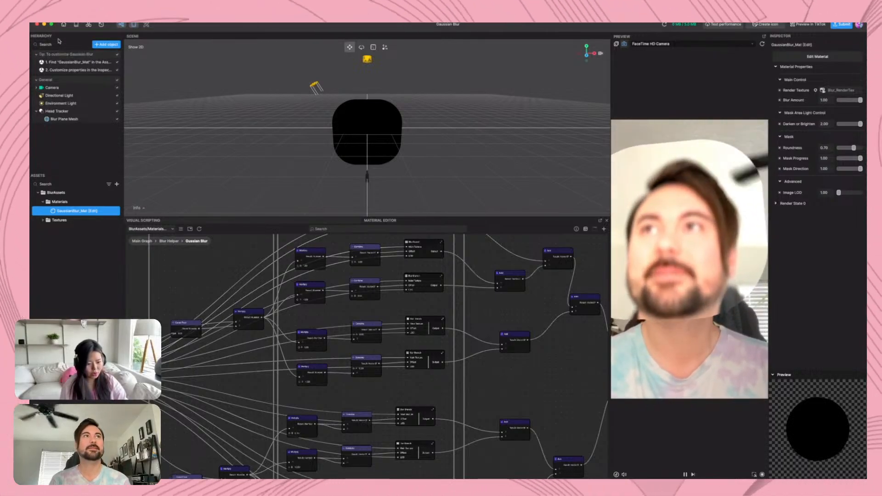
Close the Gaussian Blur project without saving and open the Scratch and Reveal template
{"action": "left_click", "coordinate": [64, 25]}
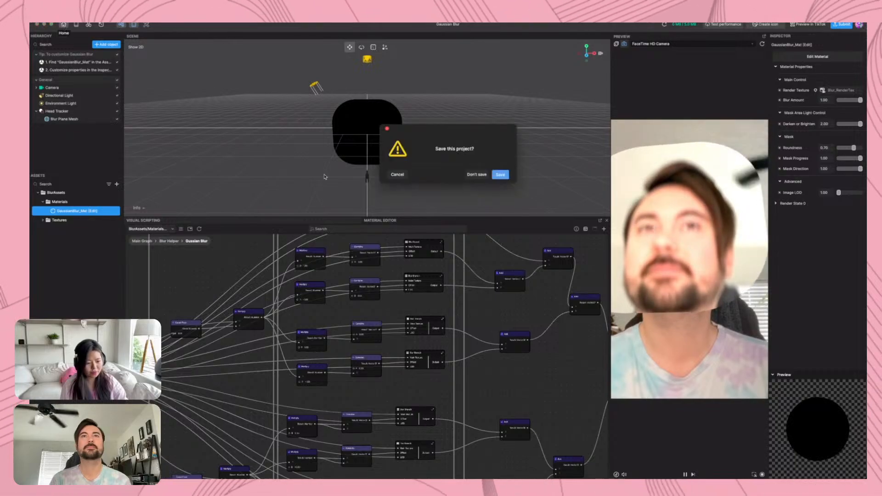
{"action": "left_click", "coordinate": [476, 175]}
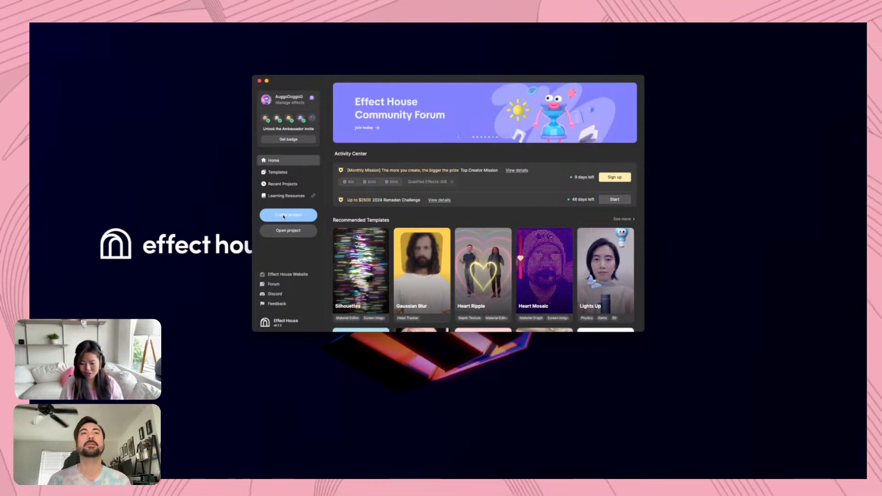
{"action": "scroll", "coordinate": [466, 232], "scroll_direction": "down", "scroll_amount": 5}
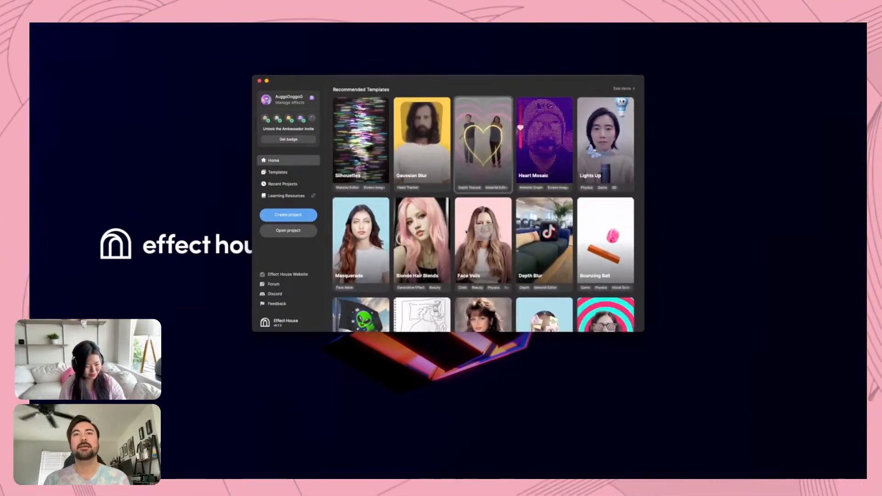
{"action": "scroll", "coordinate": [514, 169], "scroll_direction": "down", "scroll_amount": 3}
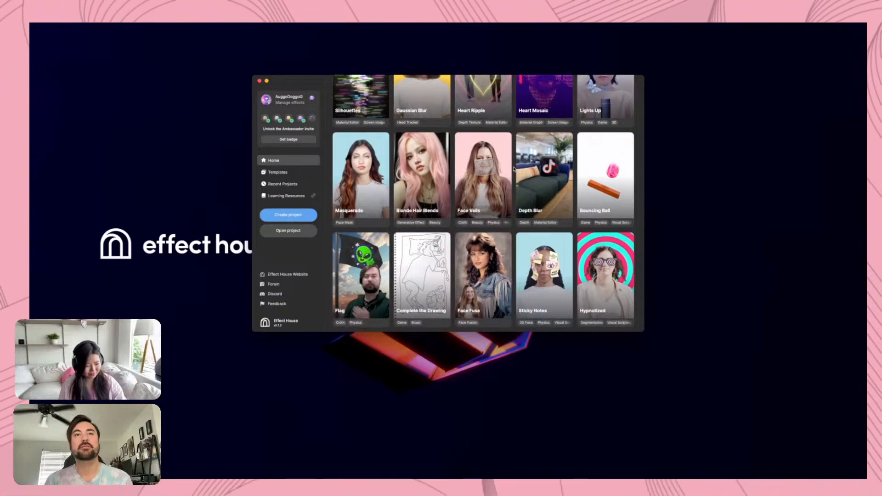
{"action": "scroll", "coordinate": [514, 168], "scroll_direction": "down", "scroll_amount": 9}
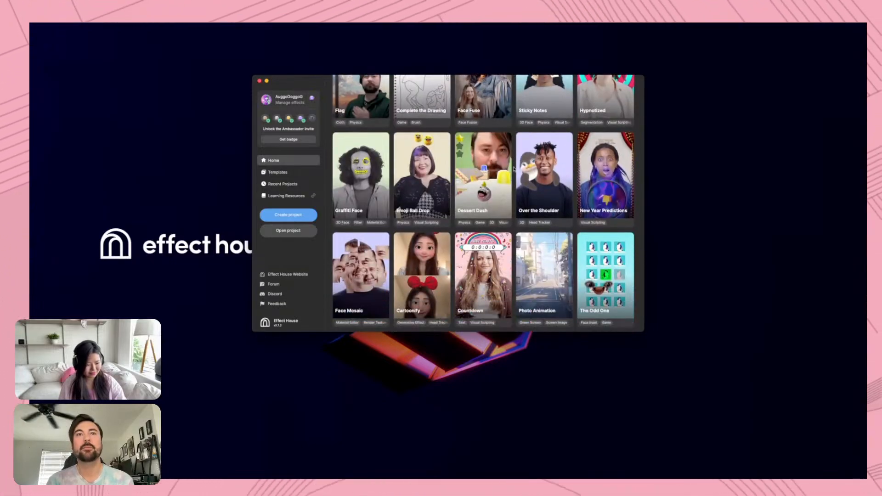
{"action": "scroll", "coordinate": [514, 169], "scroll_direction": "down", "scroll_amount": 6}
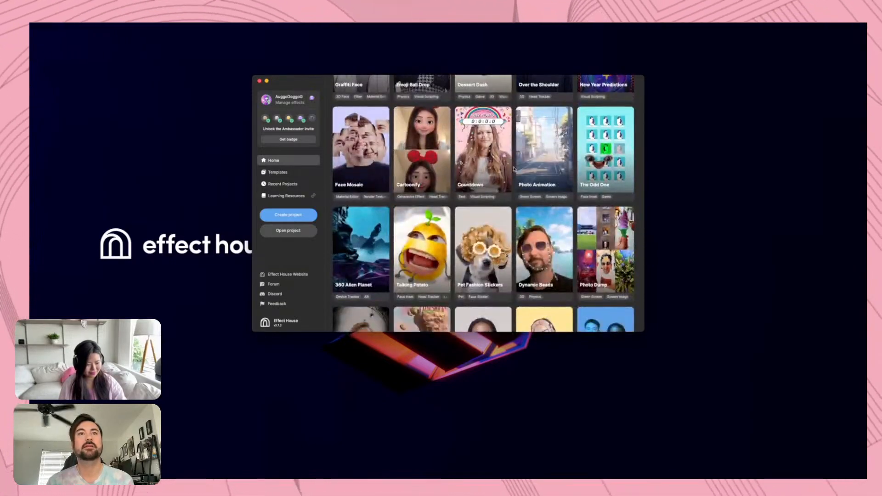
{"action": "scroll", "coordinate": [514, 169], "scroll_direction": "down", "scroll_amount": 12}
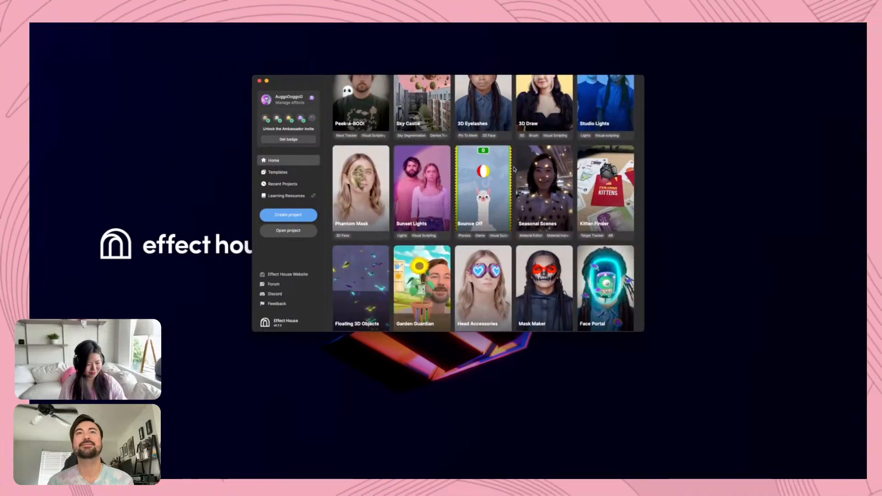
{"action": "scroll", "coordinate": [514, 168], "scroll_direction": "down", "scroll_amount": 3}
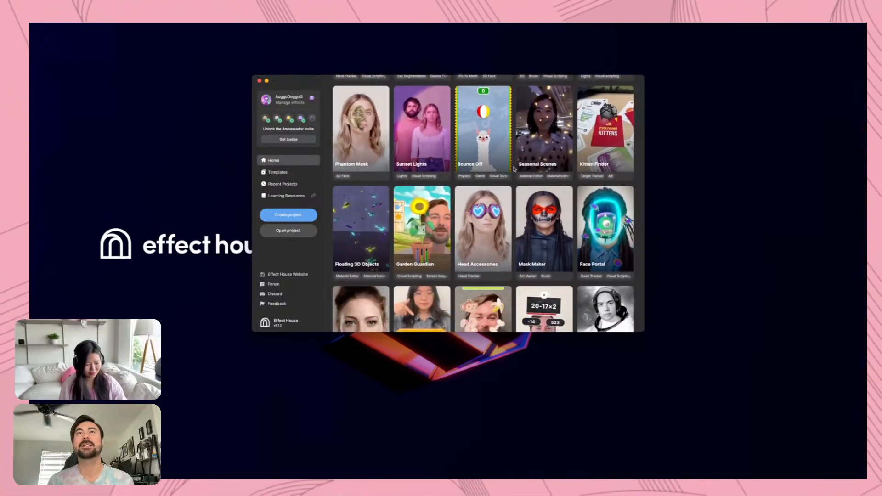
{"action": "scroll", "coordinate": [514, 169], "scroll_direction": "down", "scroll_amount": 5}
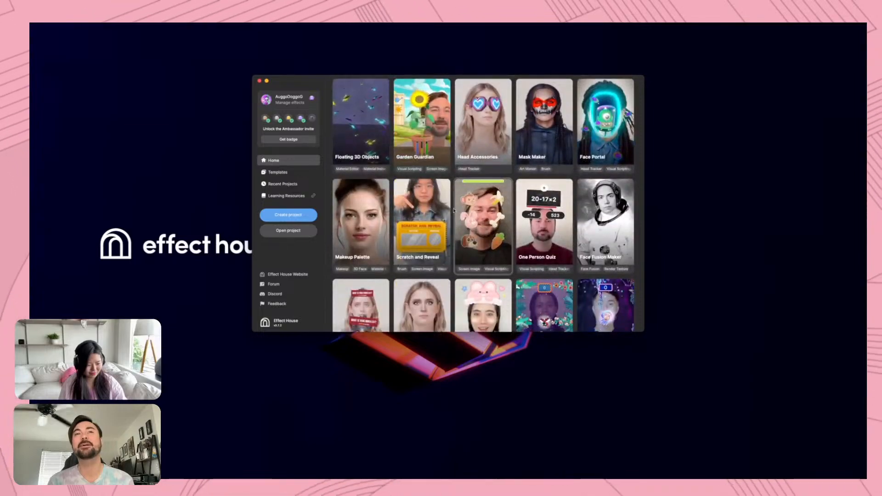
{"action": "left_click", "coordinate": [417, 219]}
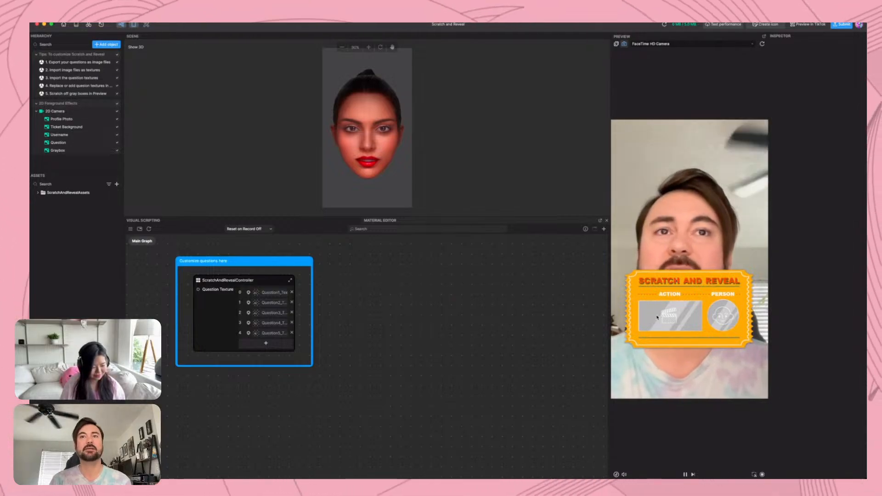
Test the effect in the preview by scratching off the grey cover over the ticket's Action box
{"action": "left_click_drag", "start_coordinate": [648, 313], "coordinate": [675, 315]}
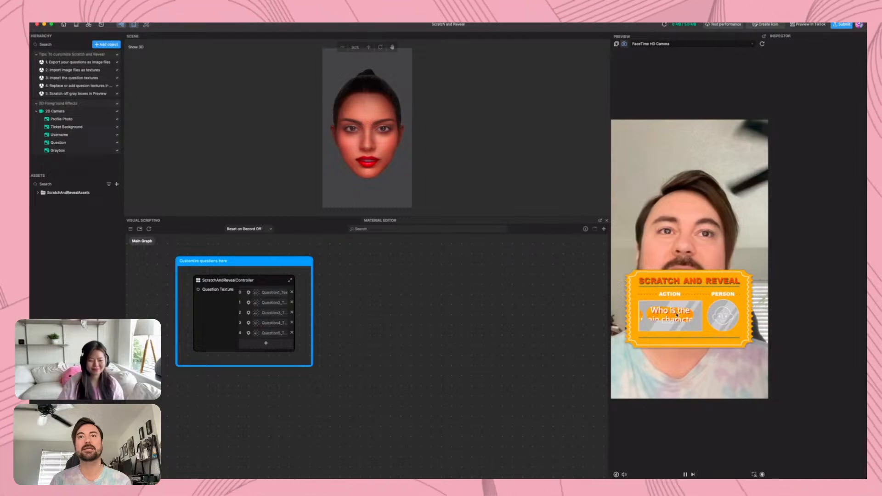
{"action": "left_click_drag", "start_coordinate": [696, 313], "coordinate": [638, 326]}
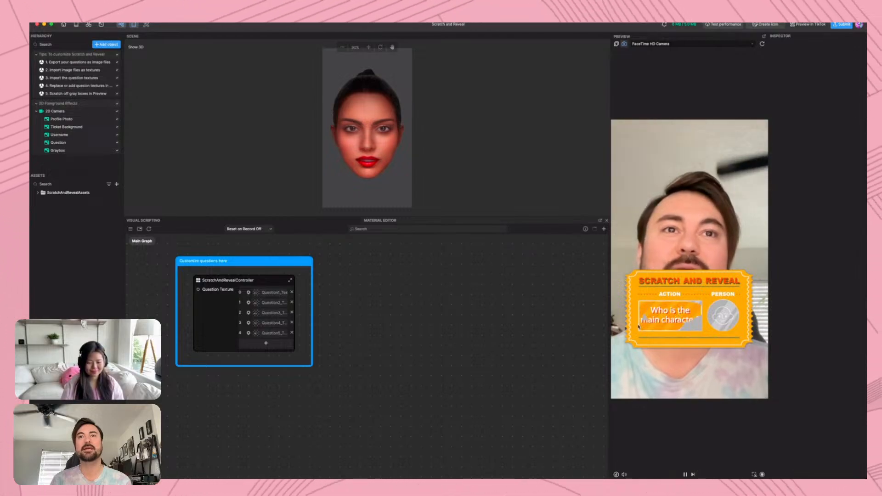
{"action": "left_click_drag", "start_coordinate": [700, 324], "coordinate": [686, 327]}
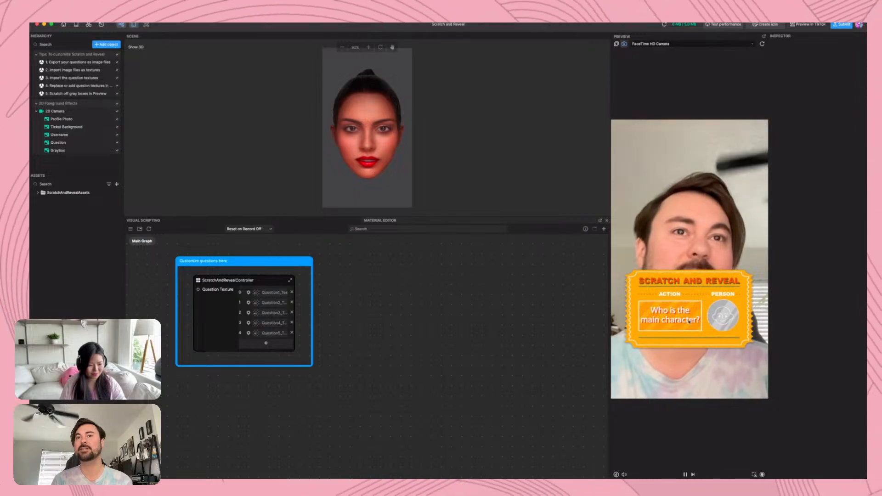
Open the ScratchAndRevealController subgraph and move the Draw on Touch node clear of the overlapping Get Scene Object node
{"action": "scroll", "coordinate": [352, 238], "scroll_direction": "up", "scroll_amount": 2}
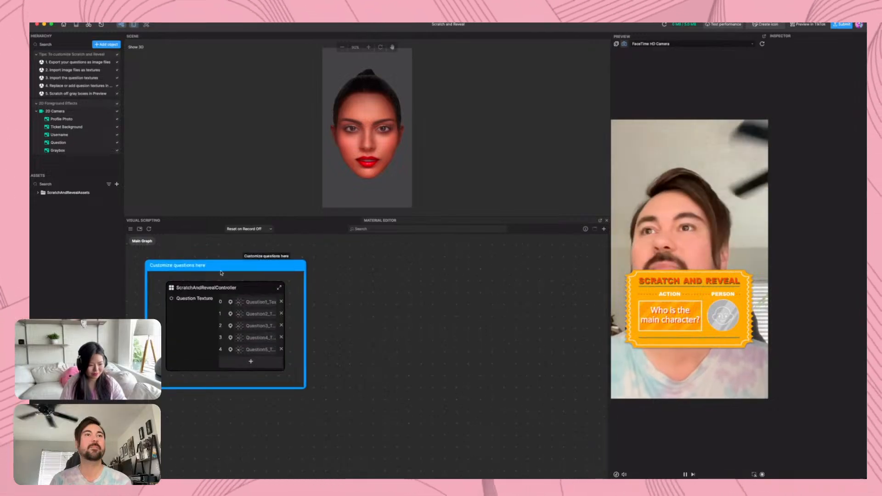
{"action": "double_click", "coordinate": [178, 292]}
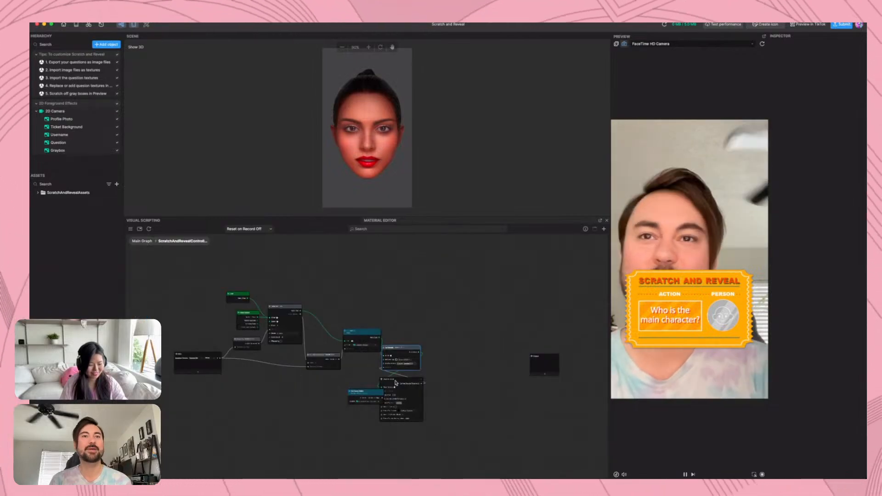
{"action": "scroll", "coordinate": [396, 382], "scroll_direction": "up", "scroll_amount": 5}
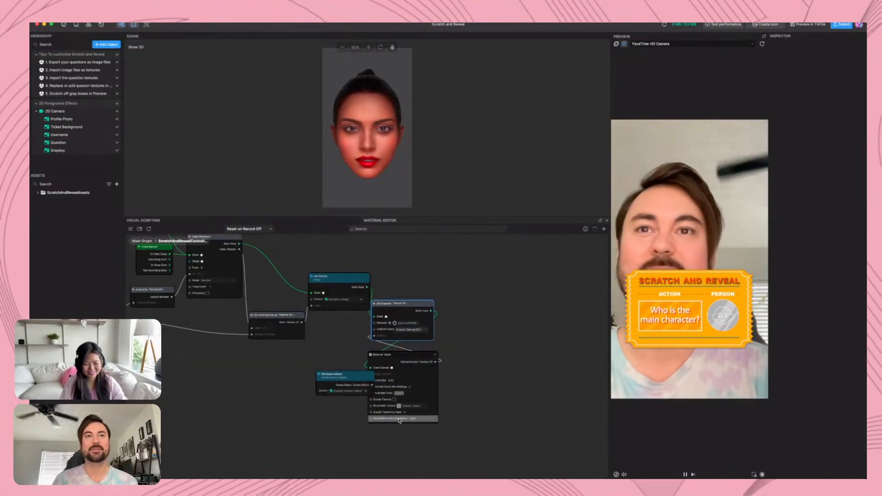
{"action": "left_click_drag", "start_coordinate": [412, 354], "coordinate": [447, 366]}
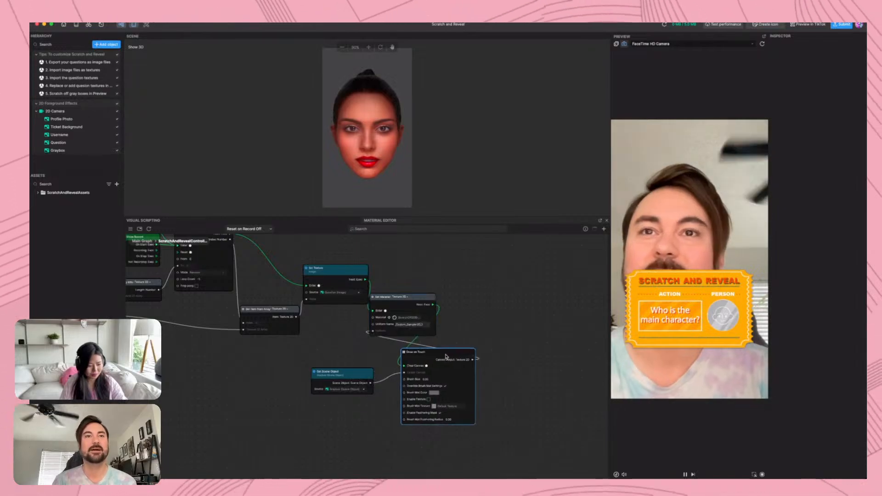
{"action": "left_click_drag", "start_coordinate": [230, 372], "coordinate": [232, 345]}
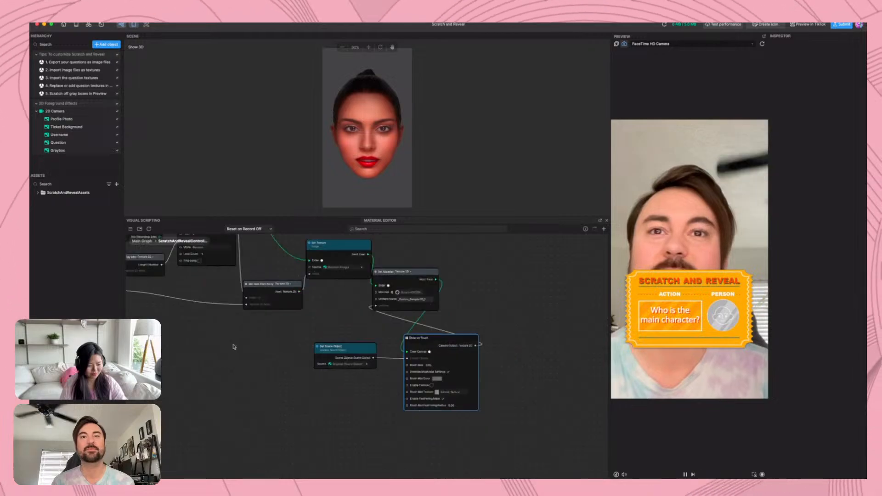
{"action": "scroll", "coordinate": [334, 349], "scroll_direction": "up", "scroll_amount": 3}
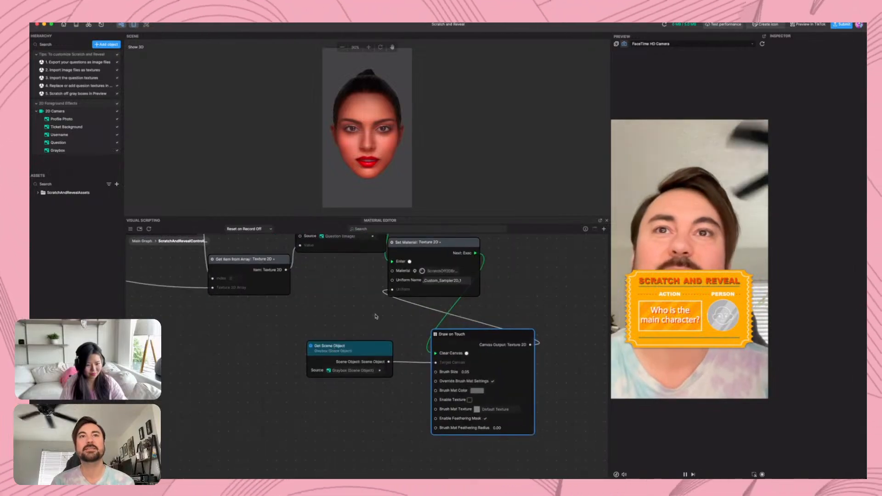
Spread out the graph by moving the Set Material node away from Draw on Touch and shifting Draw on Touch closer to Get Scene Object
{"action": "scroll", "coordinate": [368, 321], "scroll_direction": "up", "scroll_amount": 5}
{"action": "left_click_drag", "start_coordinate": [450, 281], "coordinate": [613, 300]}
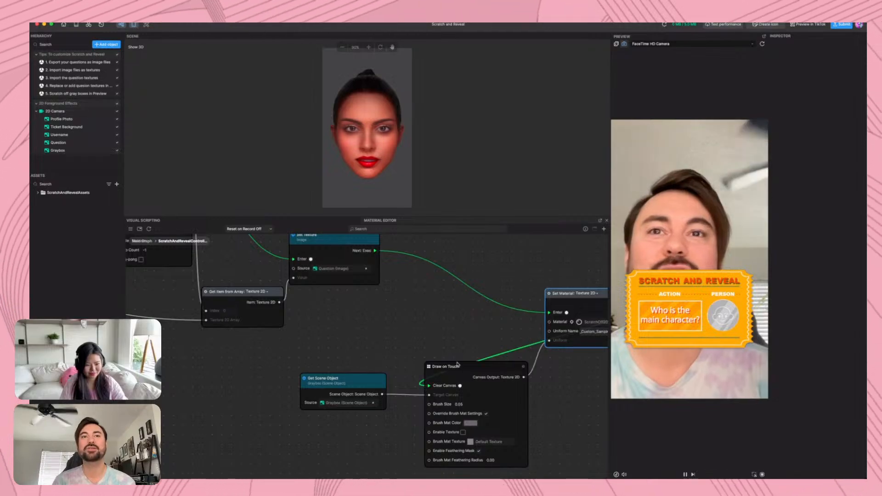
{"action": "left_click_drag", "start_coordinate": [464, 368], "coordinate": [437, 366]}
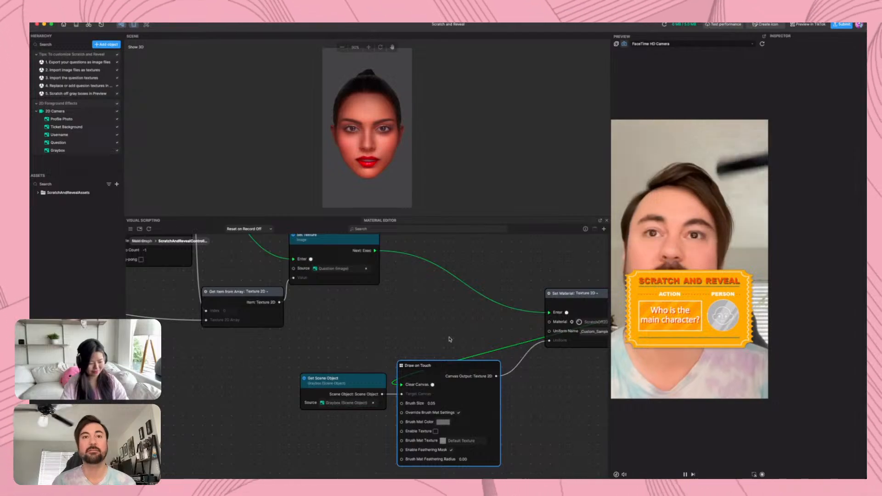
{"action": "scroll", "coordinate": [402, 376], "scroll_direction": "right", "scroll_amount": 3}
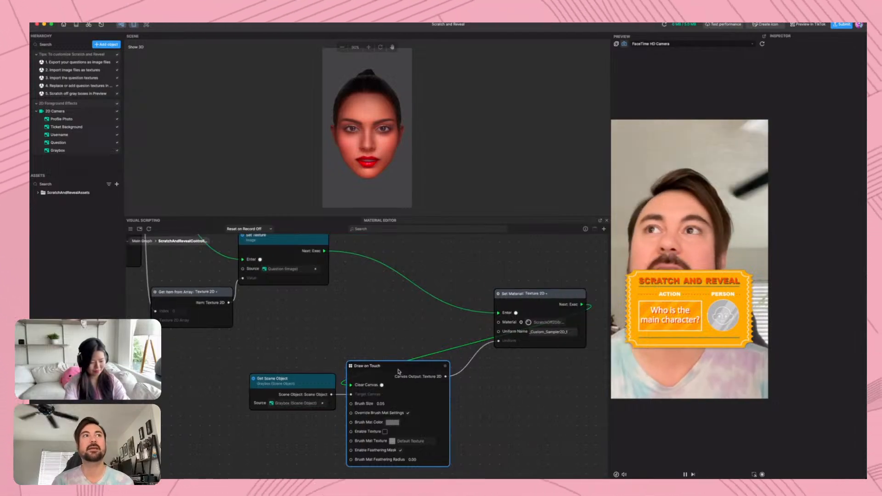
Select the Profile Photo object and browse the Screen Touch interactions on offer down to Draw on touch
{"action": "left_click", "coordinate": [79, 119]}
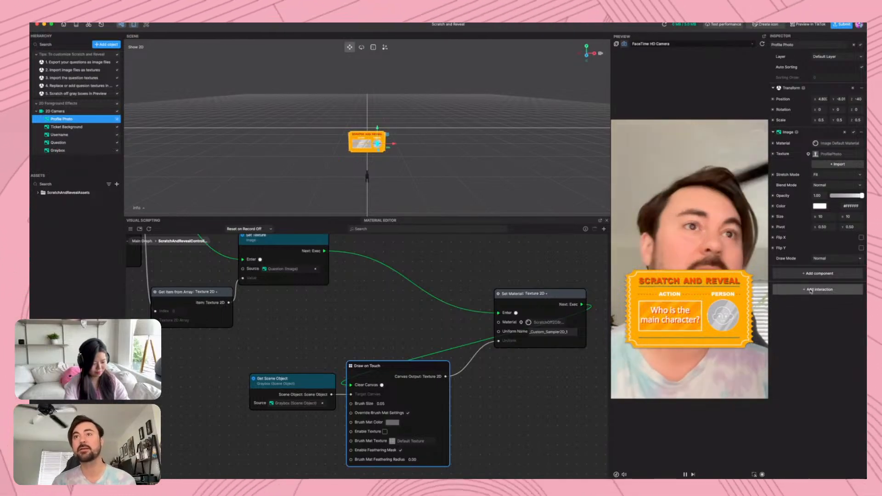
{"action": "left_click", "coordinate": [811, 290]}
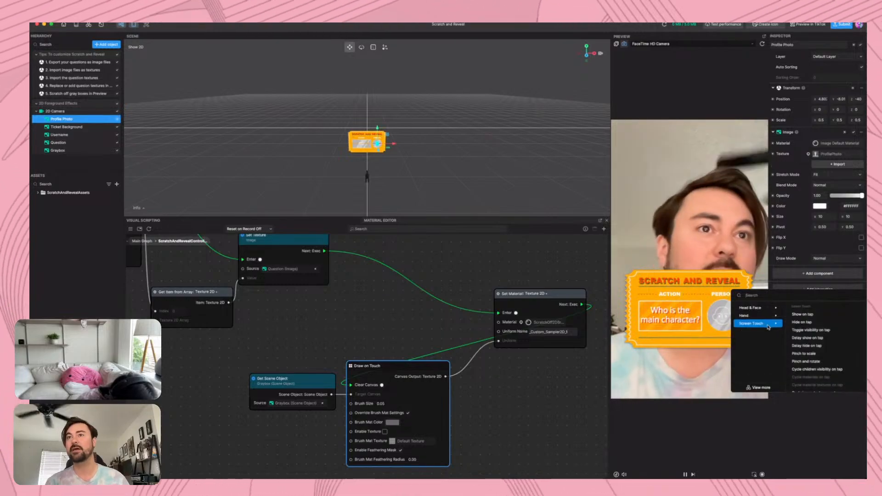
{"action": "scroll", "coordinate": [822, 350], "scroll_direction": "down", "scroll_amount": 3}
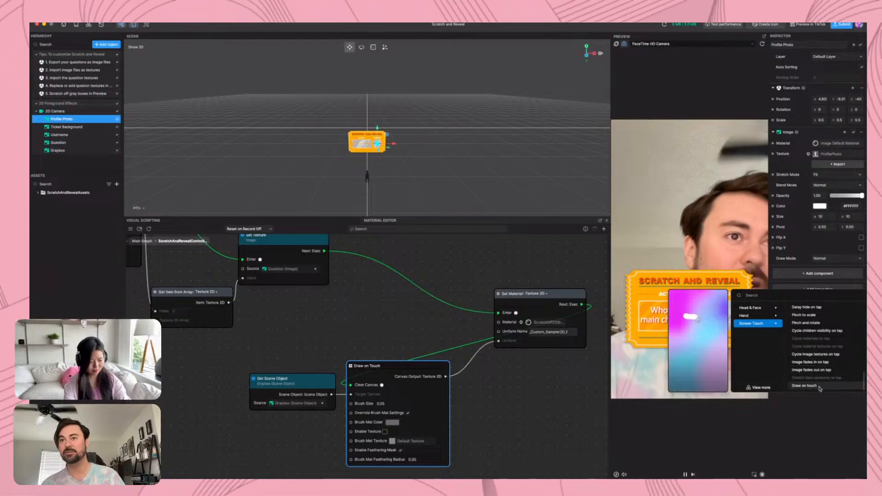
{"action": "left_click", "coordinate": [818, 386]}
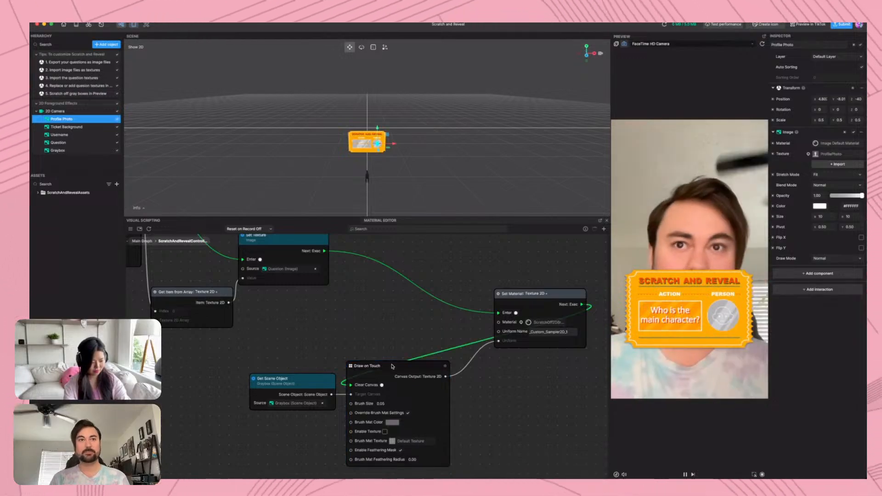
Nudge the Draw on Touch and Get Scene Object nodes apart and raise the Set Material node slightly
{"action": "left_click_drag", "start_coordinate": [390, 367], "coordinate": [388, 370]}
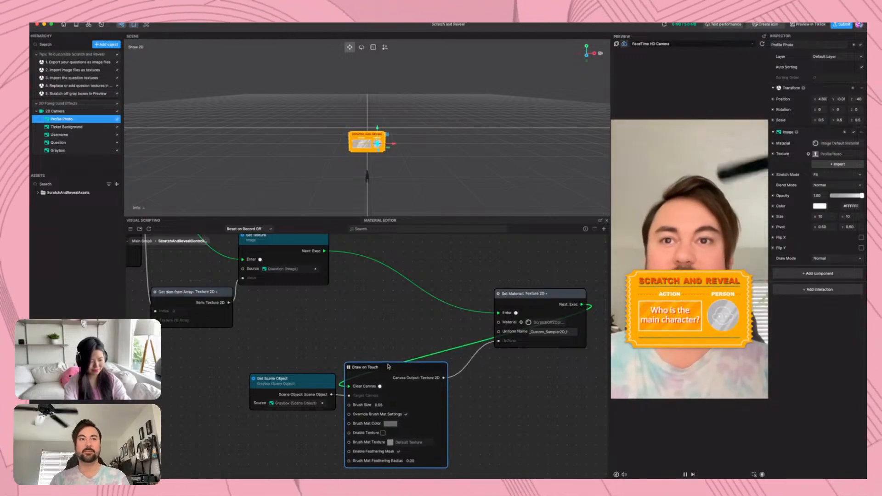
{"action": "left_click_drag", "start_coordinate": [292, 381], "coordinate": [285, 383]}
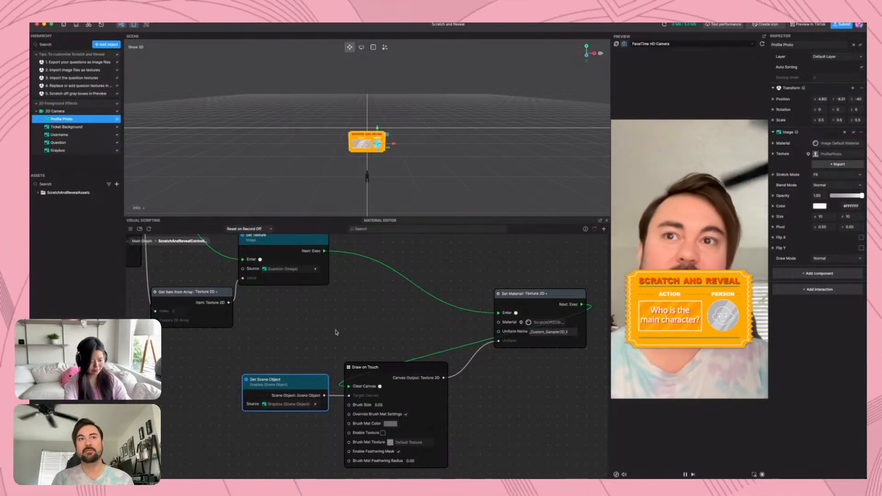
{"action": "scroll", "coordinate": [334, 337], "scroll_direction": "right", "scroll_amount": 5}
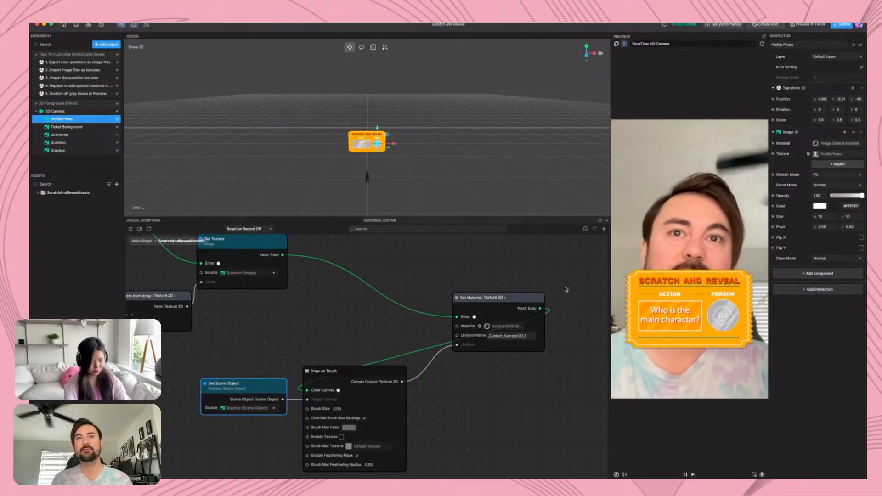
{"action": "left_click_drag", "start_coordinate": [530, 298], "coordinate": [535, 272]}
Examine the Set Material node's material and uniform name, and expand the Materials and Textures asset folders
{"action": "scroll", "coordinate": [535, 271], "scroll_direction": "up", "scroll_amount": 5}
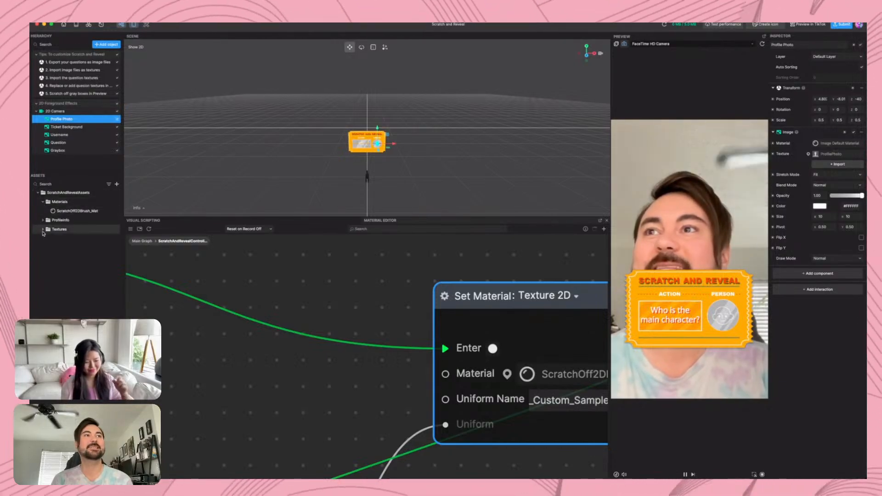
{"action": "left_click", "coordinate": [41, 231]}
{"action": "scroll", "coordinate": [154, 353], "scroll_direction": "down", "scroll_amount": 3}
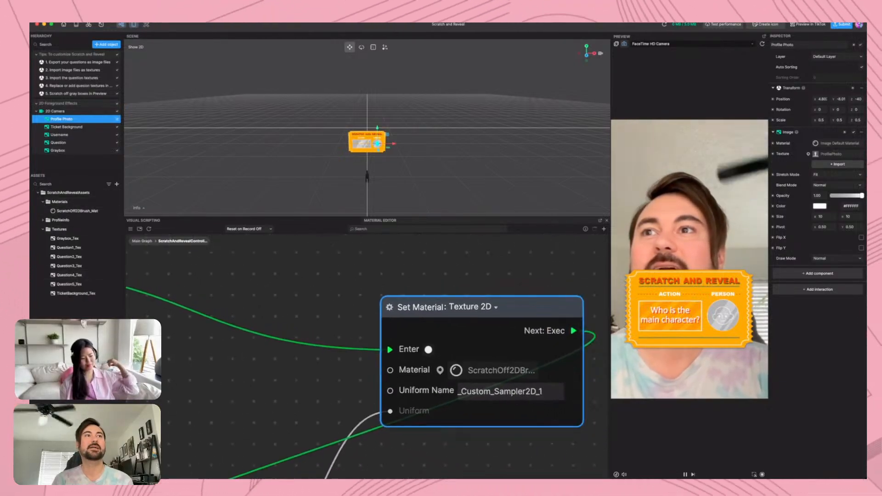
{"action": "scroll", "coordinate": [314, 357], "scroll_direction": "down", "scroll_amount": 5}
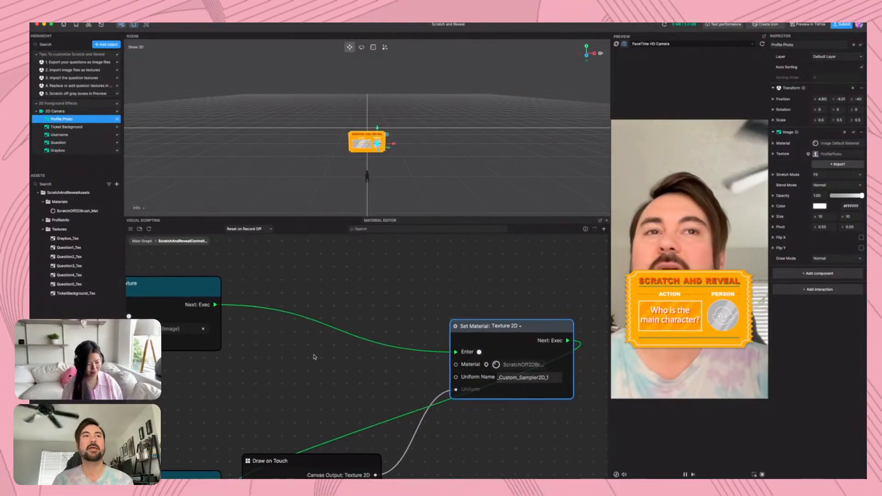
{"action": "scroll", "coordinate": [315, 357], "scroll_direction": "down", "scroll_amount": 1}
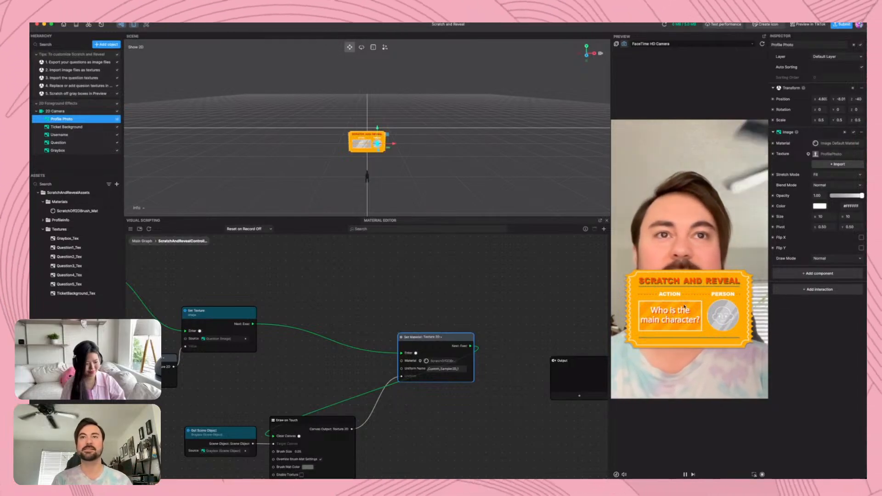
{"action": "left_click_drag", "start_coordinate": [317, 283], "coordinate": [349, 262]}
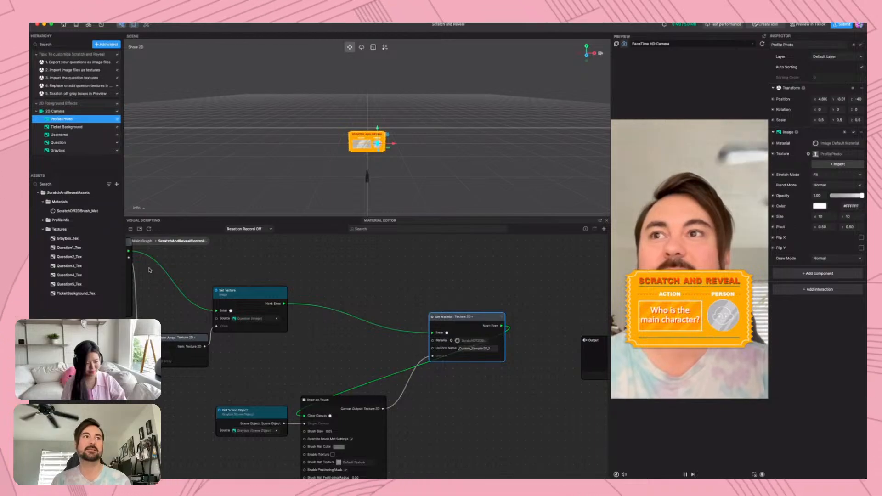
Open the ScratchOff2DBrush_Mat material's graph in the Material Editor and follow its nodes from the texture samples to the Shader node
{"action": "left_click", "coordinate": [77, 212]}
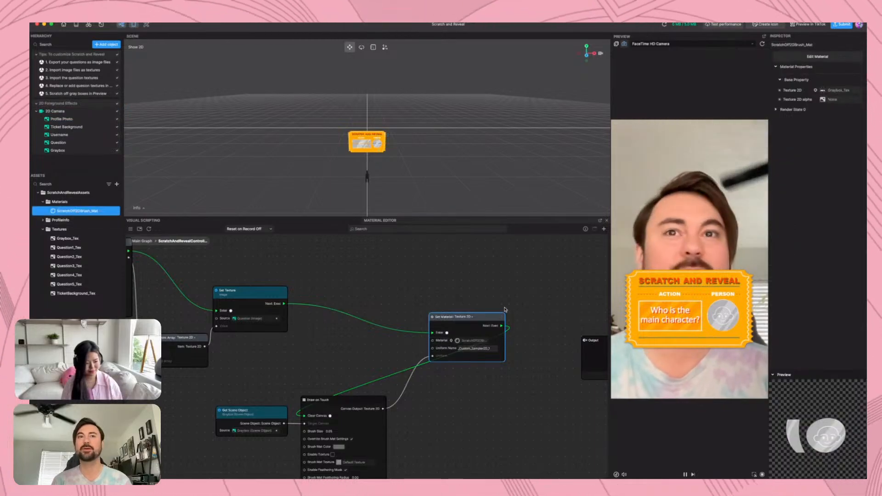
{"action": "left_click", "coordinate": [390, 222]}
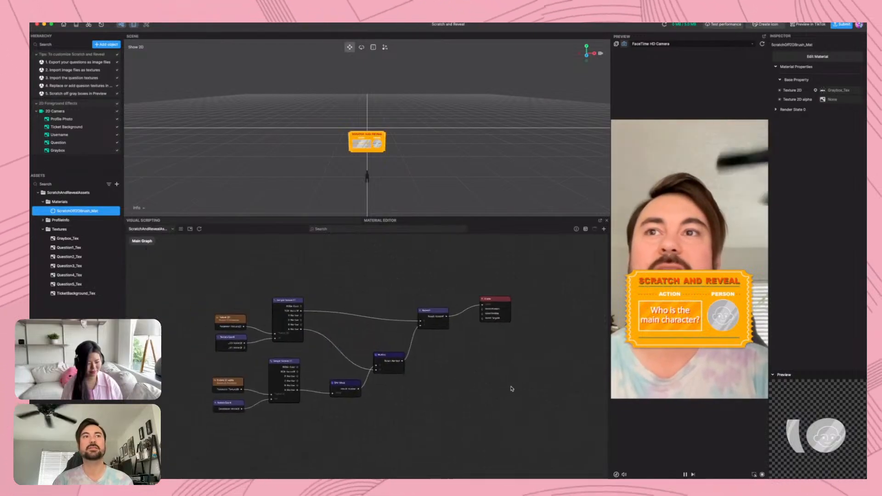
{"action": "left_click_drag", "start_coordinate": [376, 333], "coordinate": [512, 366]}
{"action": "scroll", "coordinate": [368, 372], "scroll_direction": "up", "scroll_amount": 5}
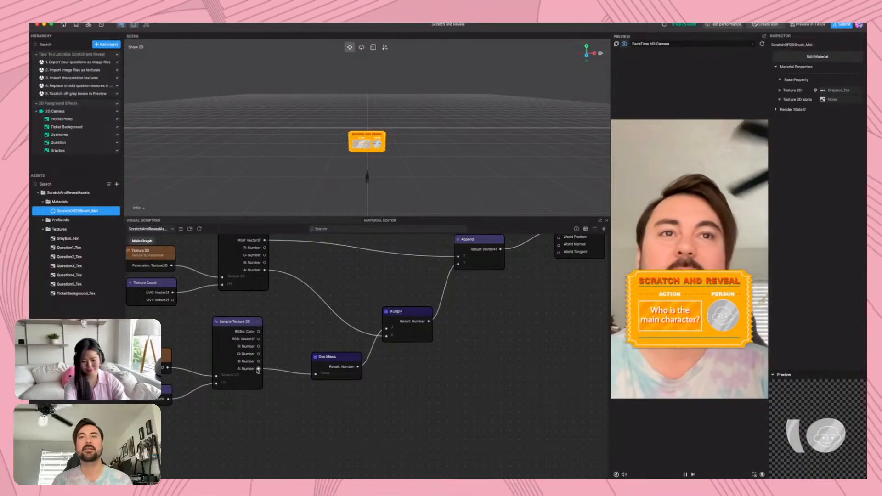
{"action": "middle_click_drag", "start_coordinate": [363, 309], "coordinate": [312, 348]}
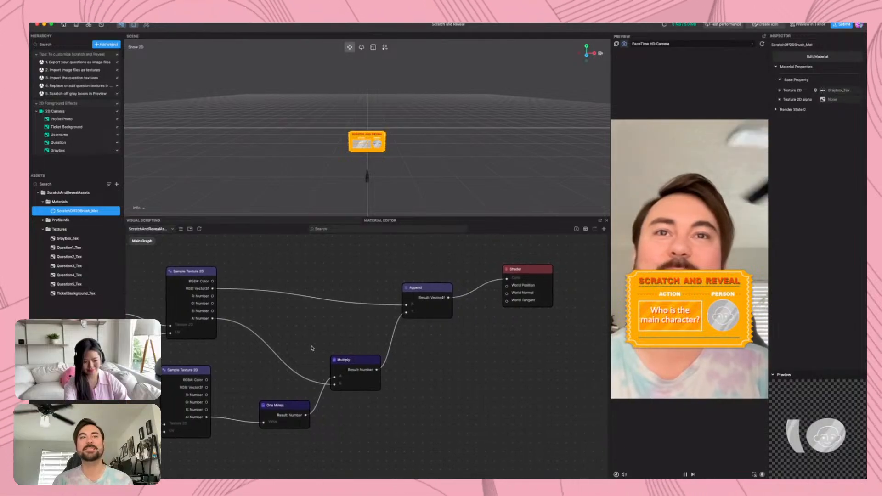
Raise the Multiply and Append nodes in the material graph so their connections run more directly to the Shader node
{"action": "left_click_drag", "start_coordinate": [362, 362], "coordinate": [365, 339]}
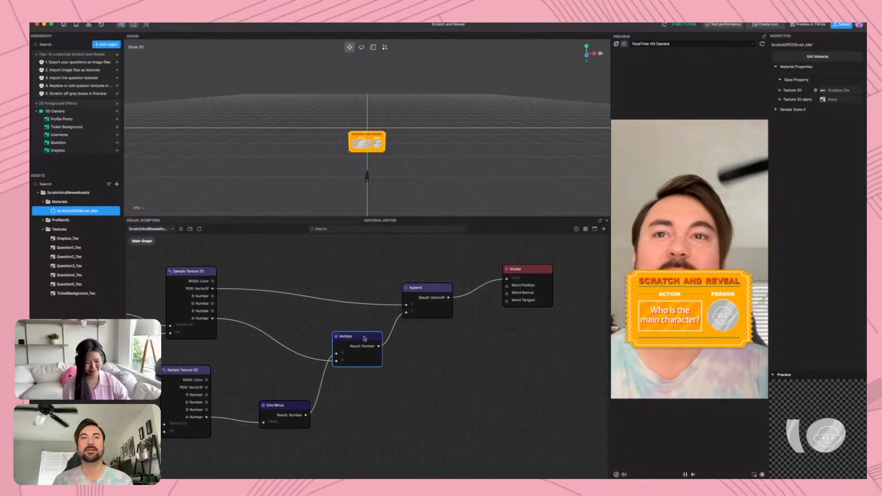
{"action": "left_click_drag", "start_coordinate": [429, 292], "coordinate": [427, 279]}
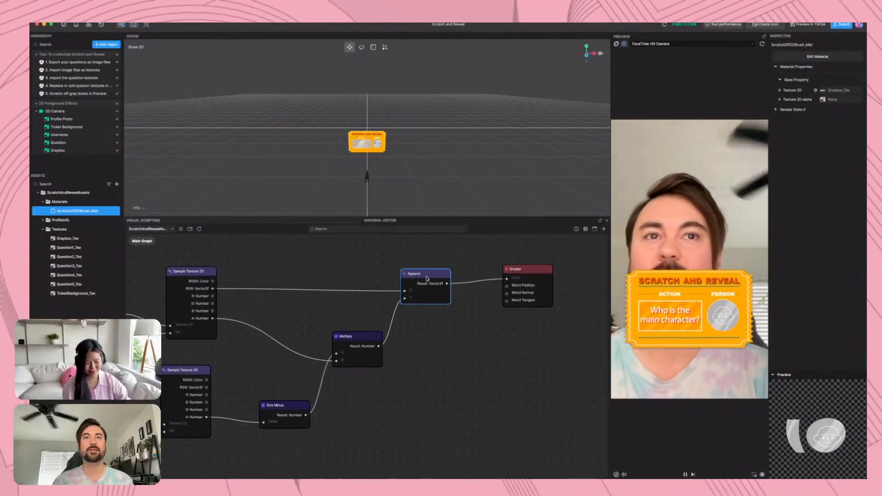
{"action": "middle_click_drag", "start_coordinate": [332, 320], "coordinate": [332, 322]}
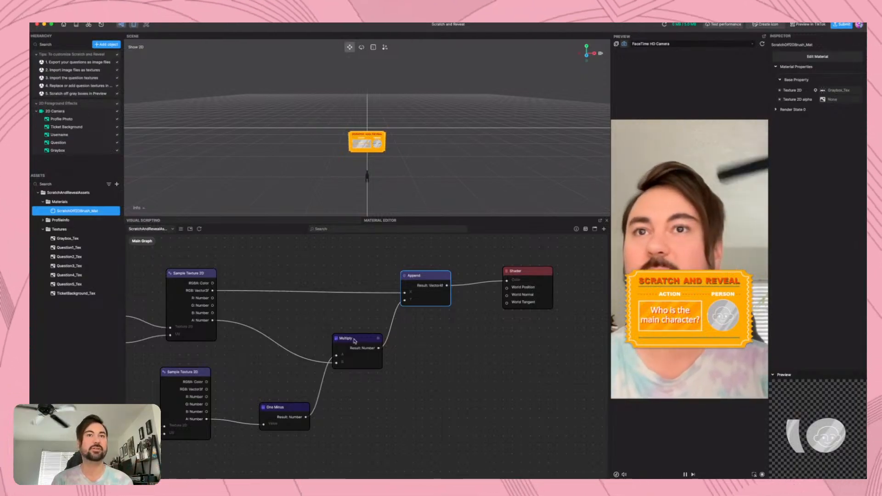
{"action": "left_click_drag", "start_coordinate": [354, 340], "coordinate": [355, 321]}
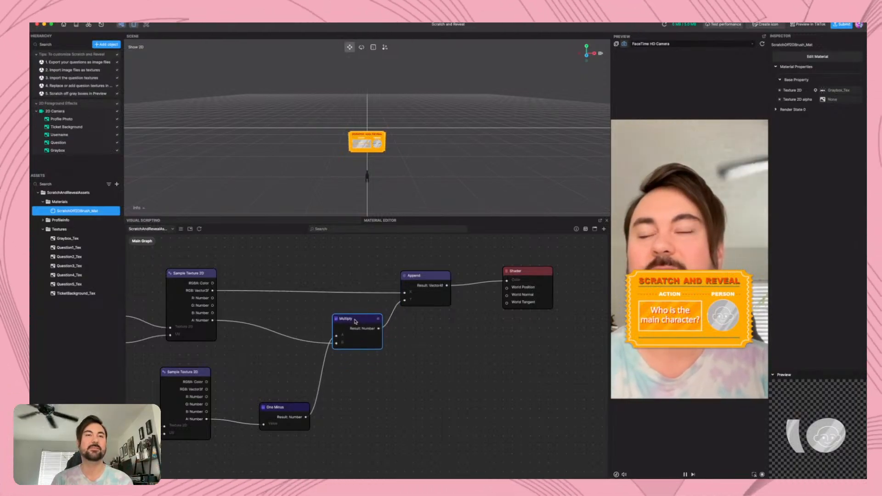
{"action": "scroll", "coordinate": [355, 322], "scroll_direction": "down", "scroll_amount": 5}
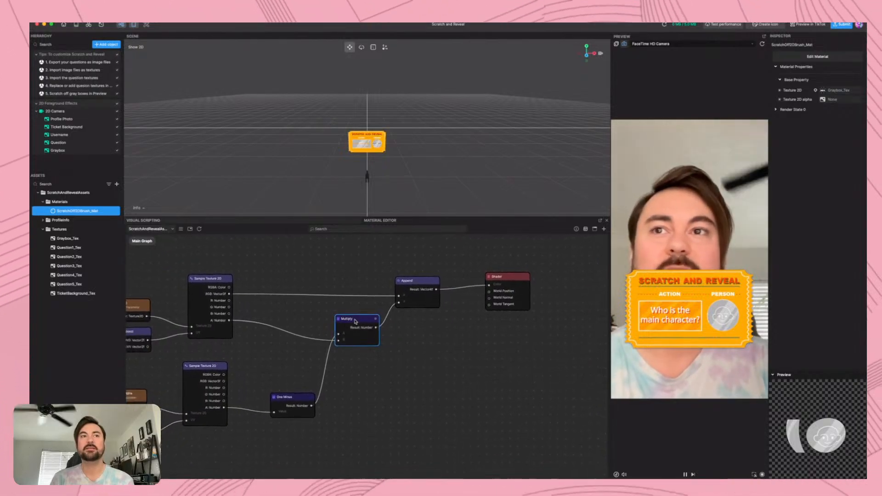
{"action": "scroll", "coordinate": [355, 321], "scroll_direction": "down", "scroll_amount": 3}
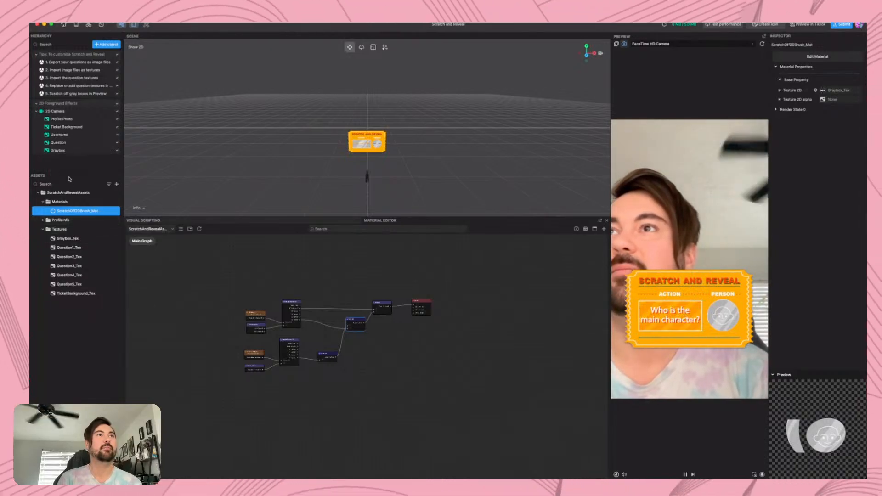
{"action": "scroll", "coordinate": [294, 328], "scroll_direction": "up", "scroll_amount": 8}
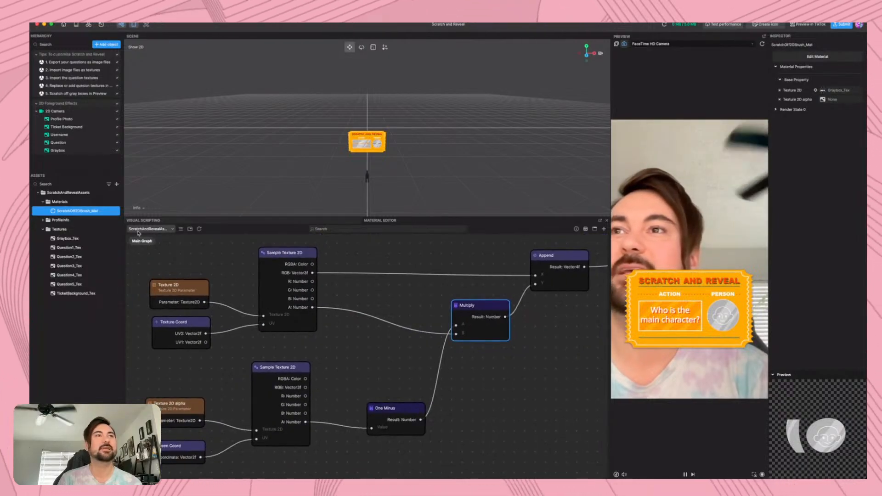
Return to the visual scripting graph and toggle the Graybox and Ticket Background objects off and back on
{"action": "left_click", "coordinate": [170, 221]}
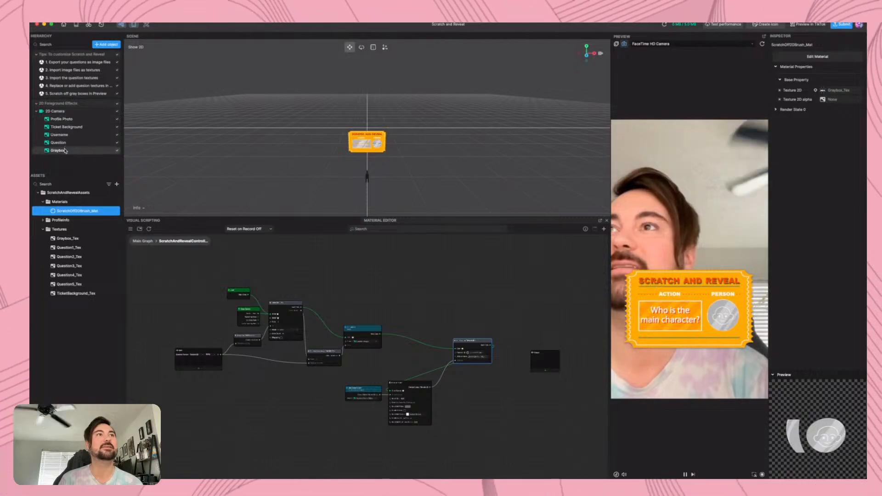
{"action": "left_click", "coordinate": [58, 151]}
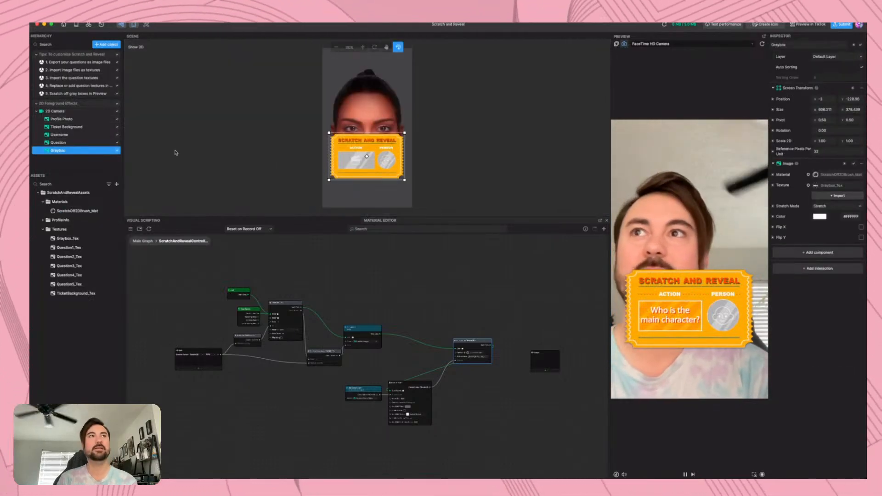
{"action": "left_click", "coordinate": [117, 150]}
{"action": "left_click", "coordinate": [118, 151]}
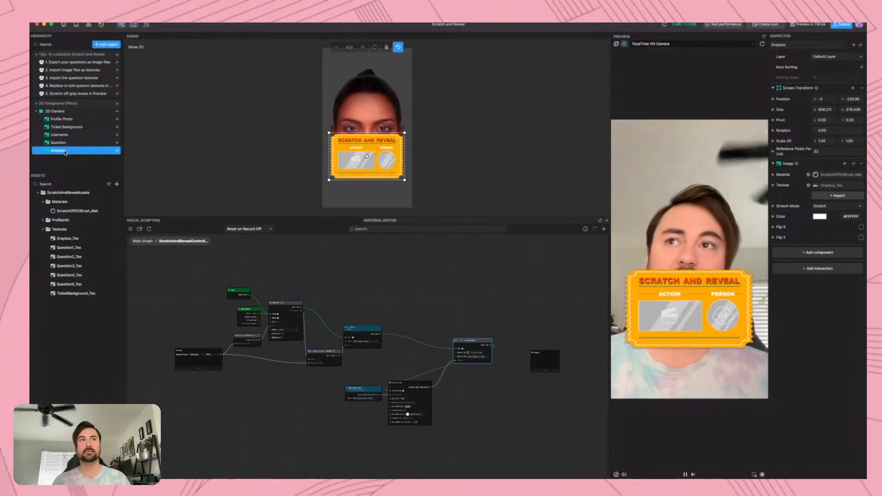
{"action": "left_click", "coordinate": [118, 129]}
{"action": "left_click", "coordinate": [118, 129]}
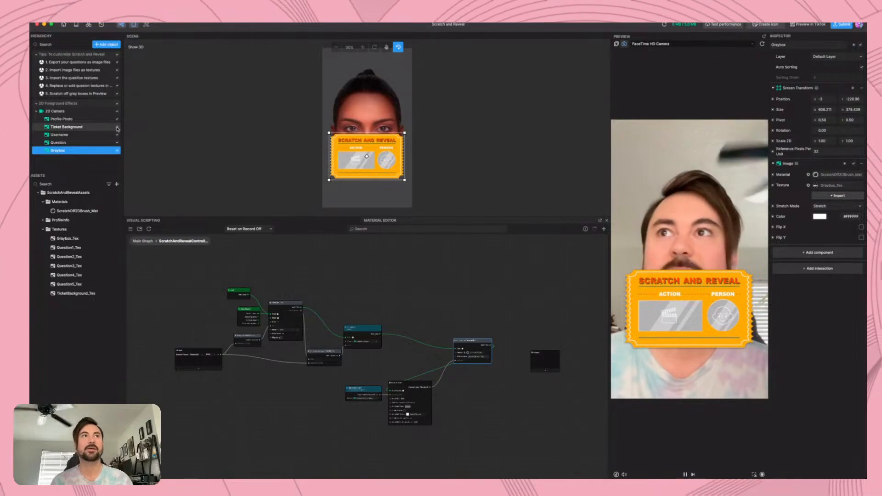
{"action": "scroll", "coordinate": [193, 41], "scroll_direction": "down", "scroll_amount": 2}
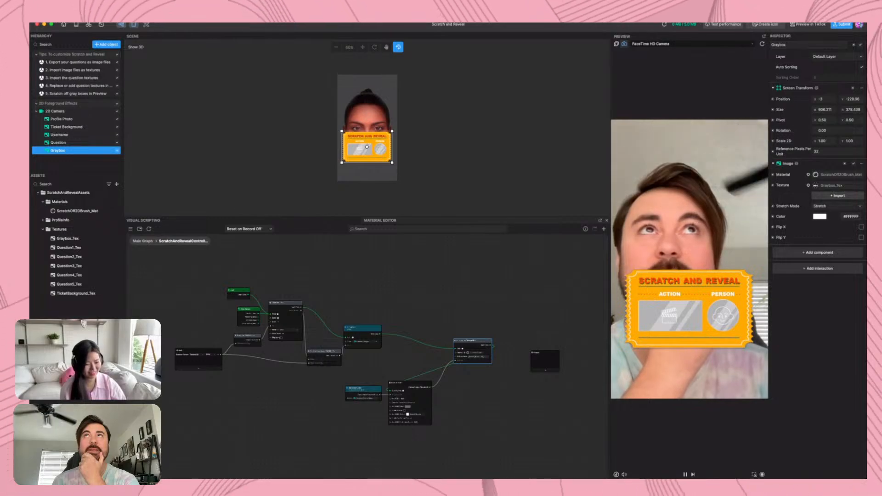
Close the Scratch and Reveal project without saving and reopen the Gaussian Blur template with its visual scripting graph displayed
{"action": "left_click", "coordinate": [64, 25]}
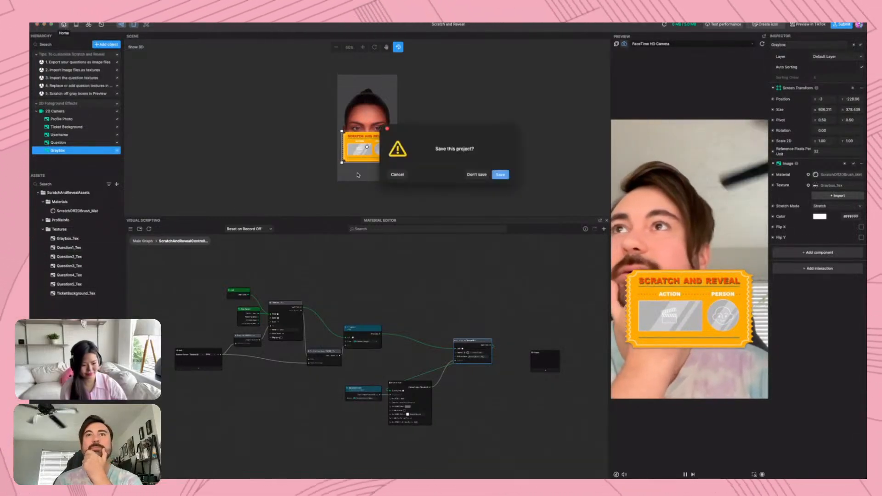
{"action": "left_click", "coordinate": [477, 175]}
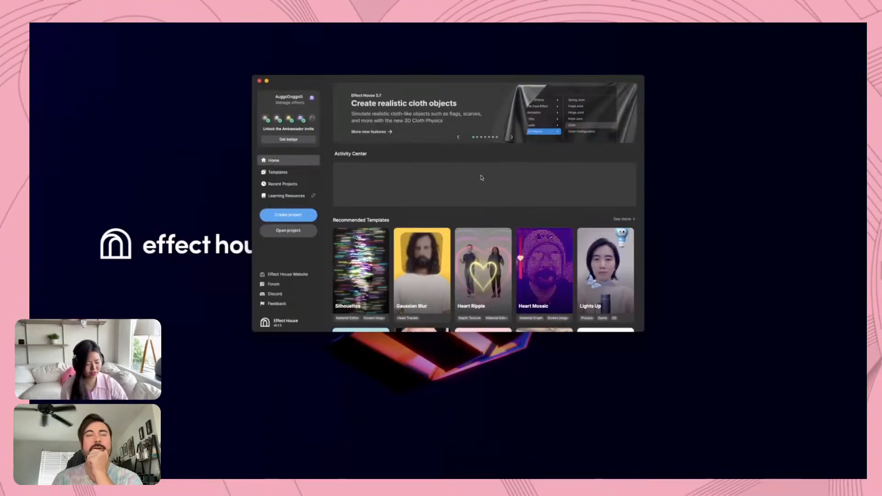
{"action": "left_click", "coordinate": [422, 271]}
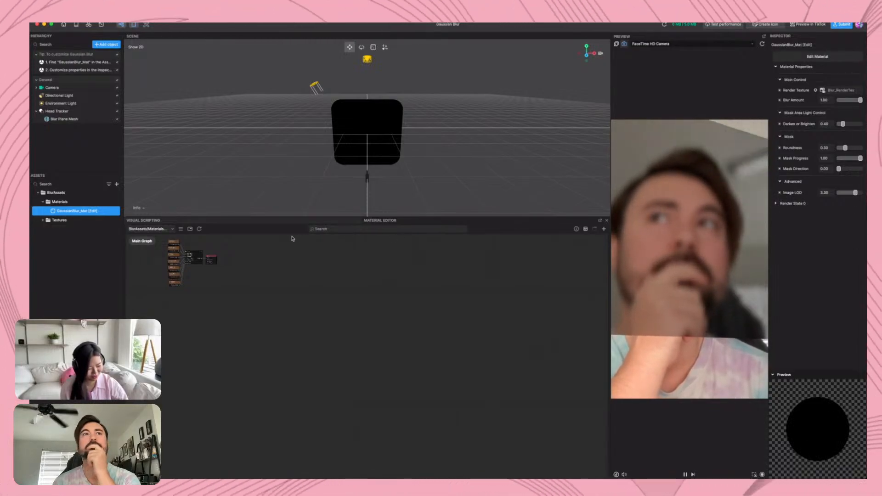
{"action": "left_click", "coordinate": [273, 223]}
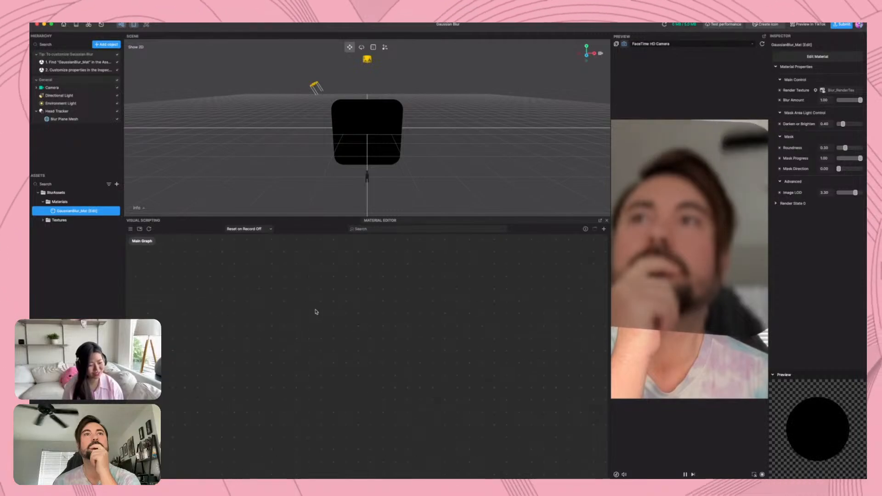
Locate the nodes of the GaussianBlur_Mat material graph and open the Blur Helper subgraph
{"action": "scroll", "coordinate": [316, 313], "scroll_direction": "up", "scroll_amount": 5}
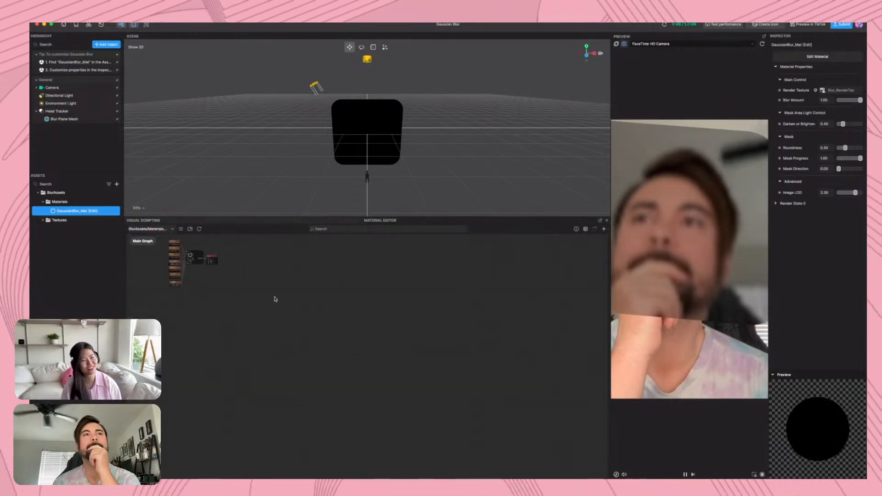
{"action": "middle_click_drag", "start_coordinate": [194, 287], "coordinate": [298, 340]}
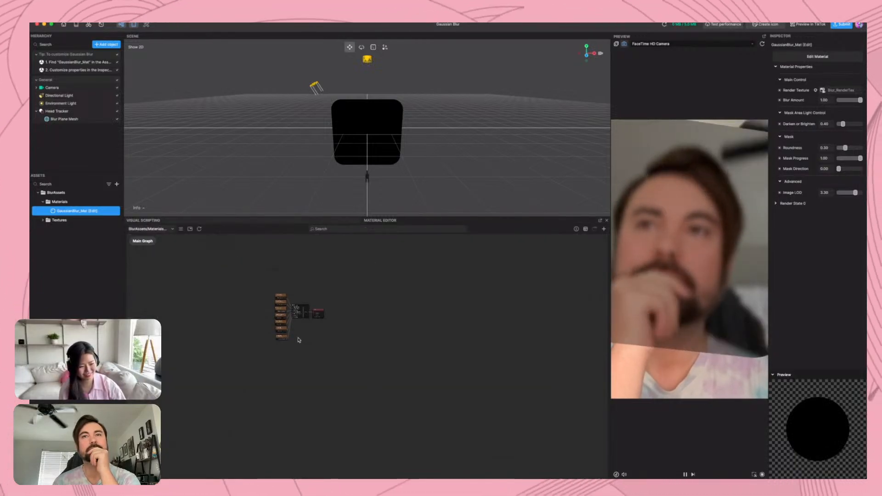
{"action": "scroll", "coordinate": [299, 340], "scroll_direction": "up", "scroll_amount": 8}
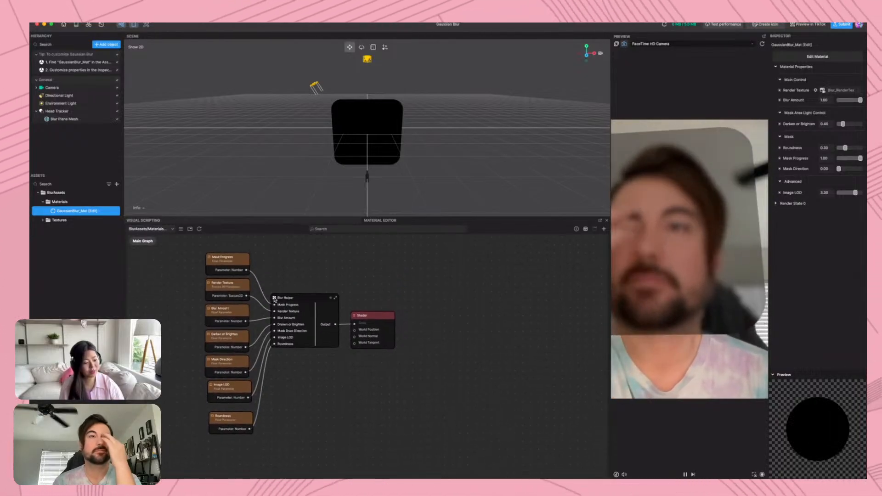
{"action": "left_click", "coordinate": [274, 301]}
{"action": "double_click", "coordinate": [274, 300]}
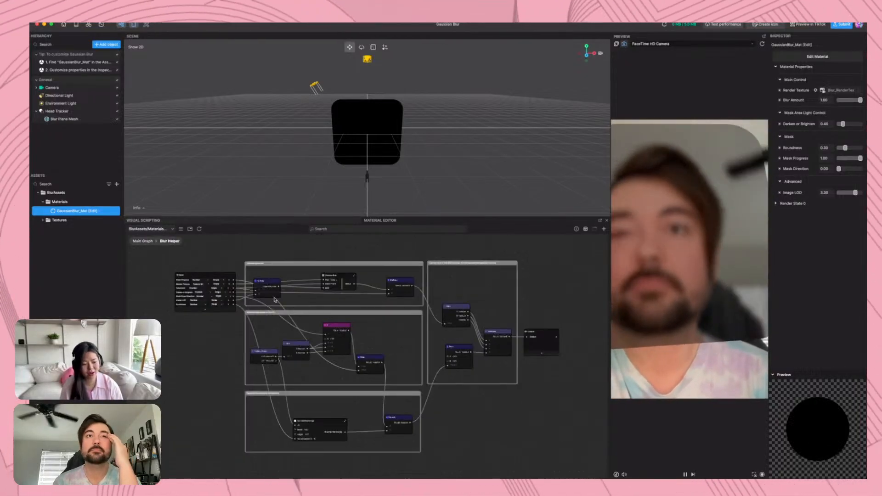
Delete the connection from Rounded Rectangle to Multiply in the roundness group and set the Multiply node's freed input to 1
{"action": "scroll", "coordinate": [362, 344], "scroll_direction": "up", "scroll_amount": 5}
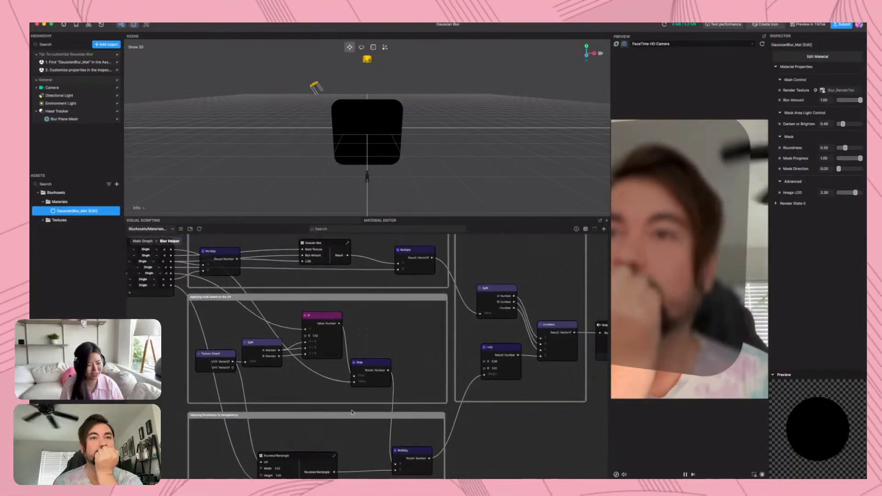
{"action": "left_click_drag", "start_coordinate": [349, 448], "coordinate": [376, 327]}
{"action": "scroll", "coordinate": [377, 327], "scroll_direction": "up", "scroll_amount": 4}
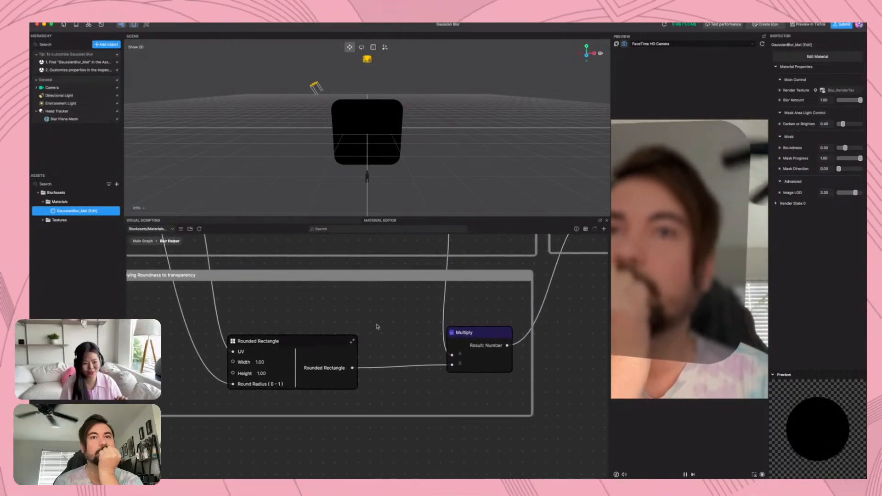
{"action": "scroll", "coordinate": [376, 327], "scroll_direction": "down", "scroll_amount": 6}
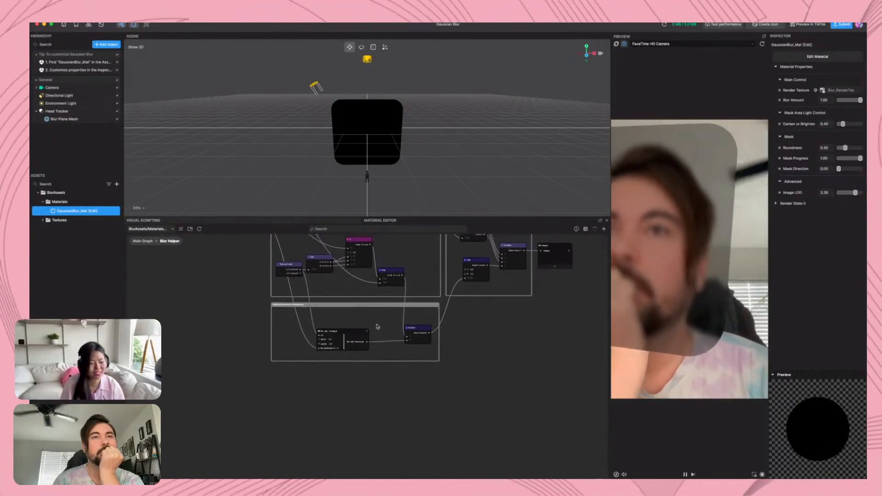
{"action": "scroll", "coordinate": [378, 327], "scroll_direction": "up", "scroll_amount": 3}
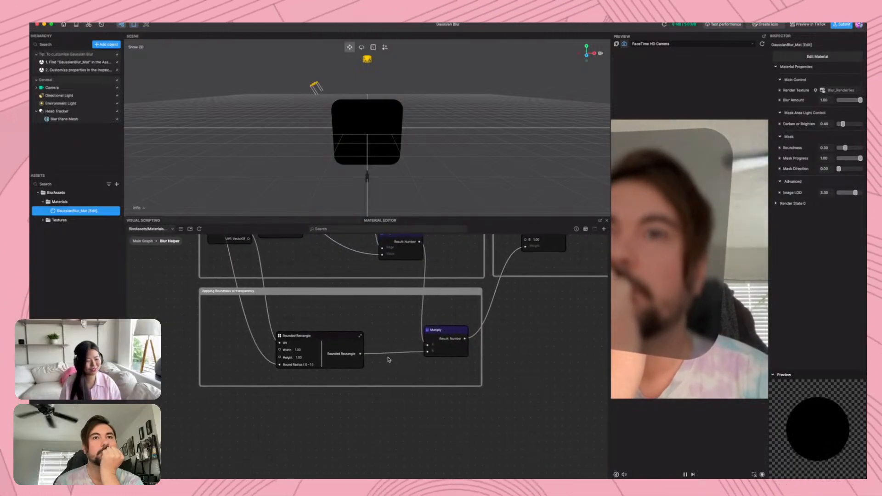
{"action": "left_click", "coordinate": [389, 355]}
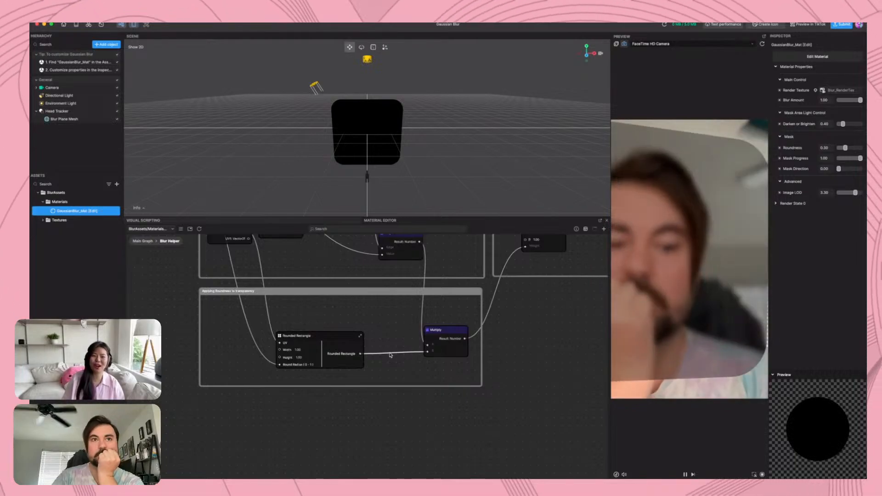
{"action": "key", "text": "Delete"}
{"action": "left_click_drag", "start_coordinate": [445, 354], "coordinate": [429, 353]}
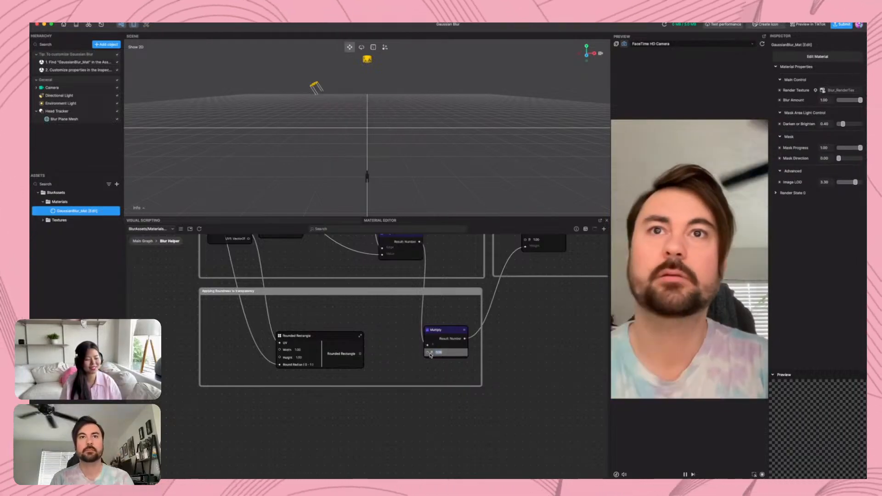
{"action": "type", "text": "1"}
{"action": "key", "text": "Return"}
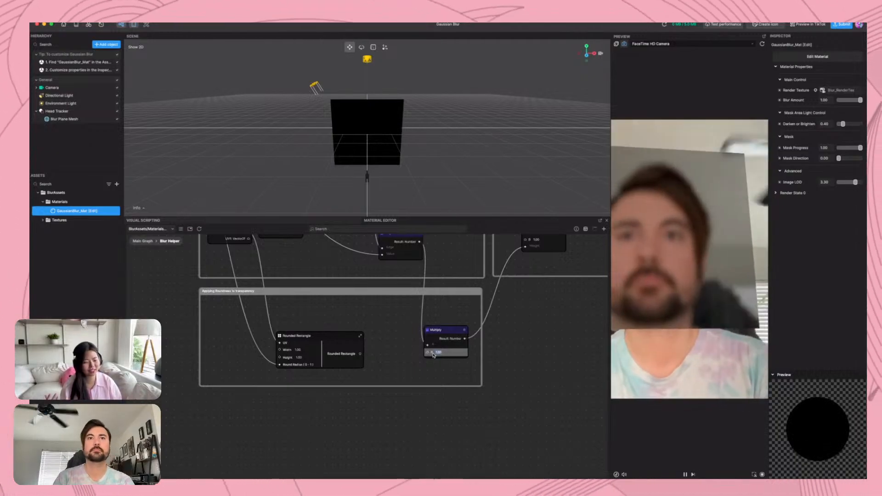
Move the Rounded Rectangle node aside and add a Sample Texture 2D node between it and the Multiply node
{"action": "scroll", "coordinate": [387, 347], "scroll_direction": "down", "scroll_amount": 2}
{"action": "scroll", "coordinate": [388, 347], "scroll_direction": "down", "scroll_amount": 1}
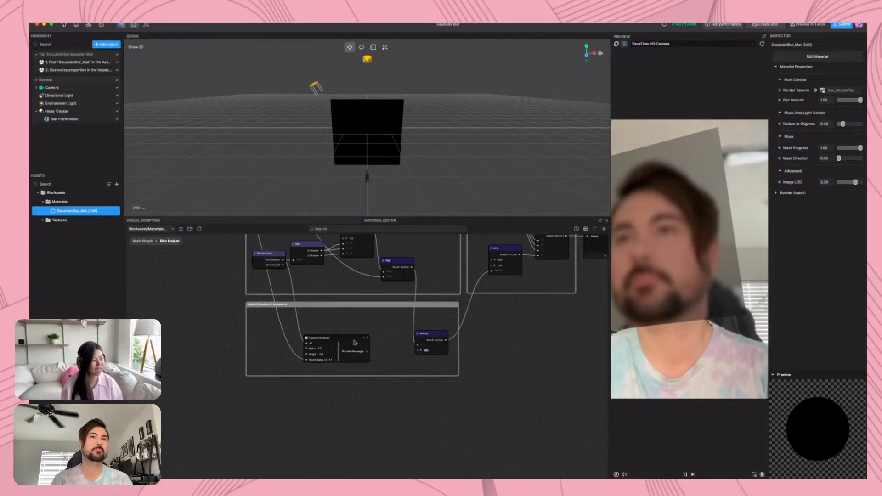
{"action": "left_click_drag", "start_coordinate": [355, 342], "coordinate": [298, 341]}
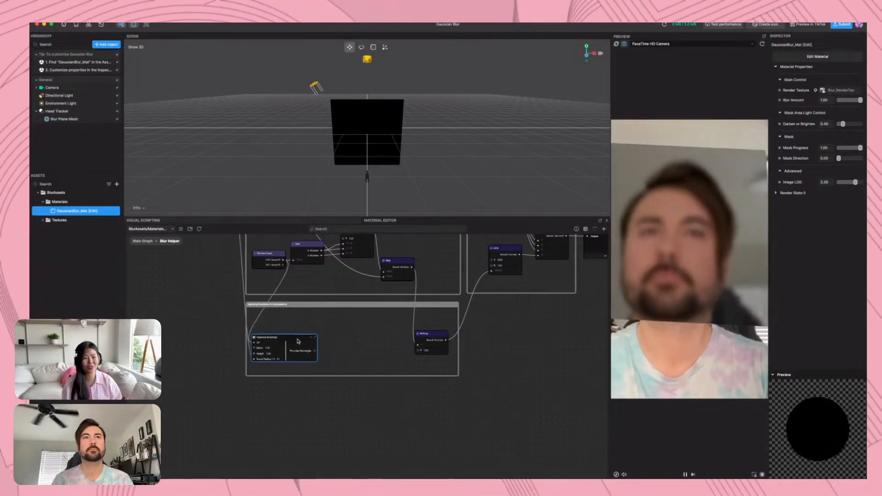
{"action": "right_click", "coordinate": [369, 347]}
{"action": "type", "text": "sam"}
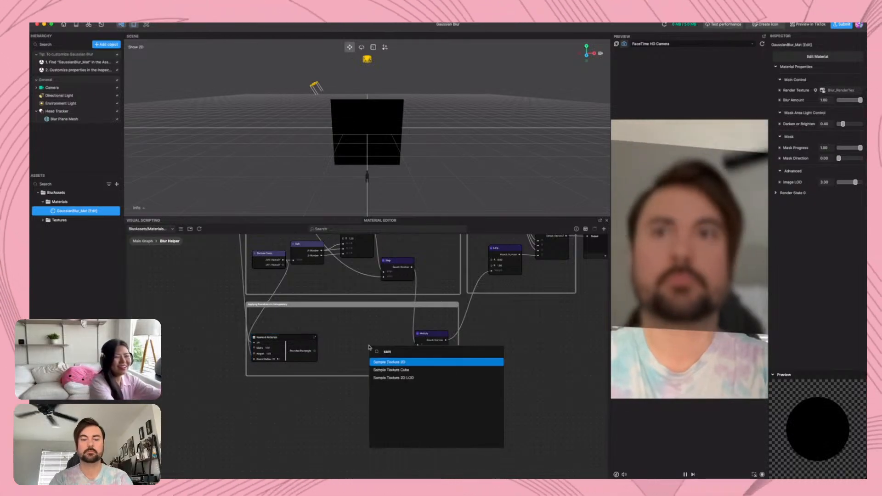
{"action": "key", "text": "Return"}
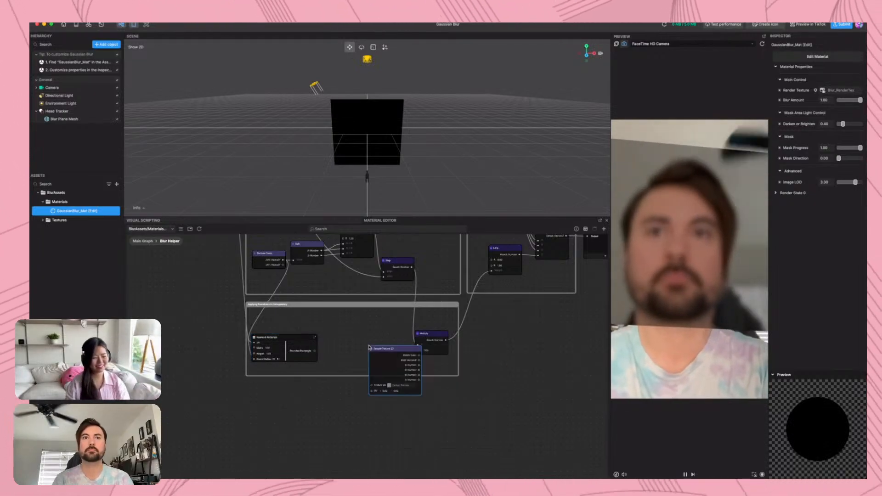
{"action": "left_click_drag", "start_coordinate": [387, 343], "coordinate": [359, 319]}
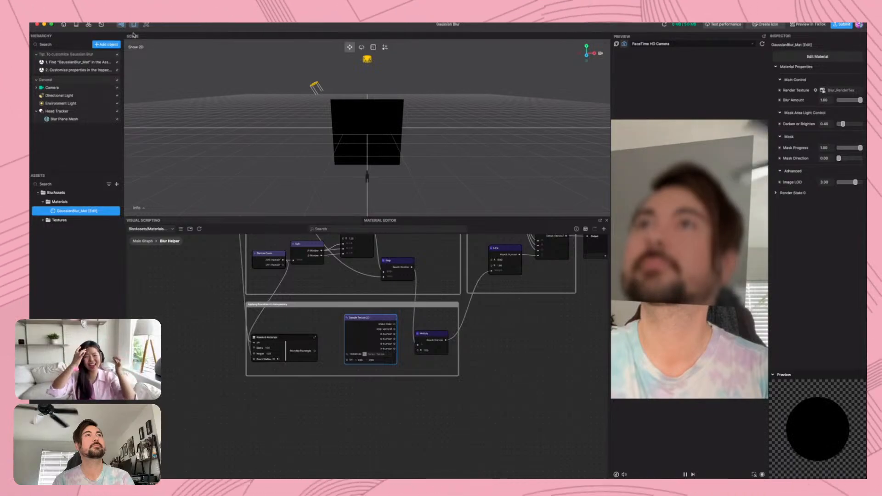
Search the Asset Library's 2D assets for "heart" and add the Pixel Heart asset to the project
{"action": "left_click", "coordinate": [145, 25]}
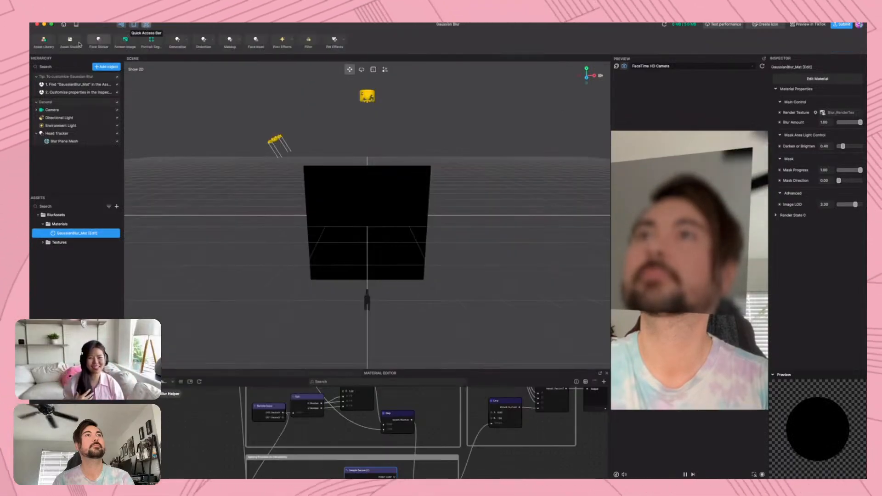
{"action": "left_click", "coordinate": [44, 43]}
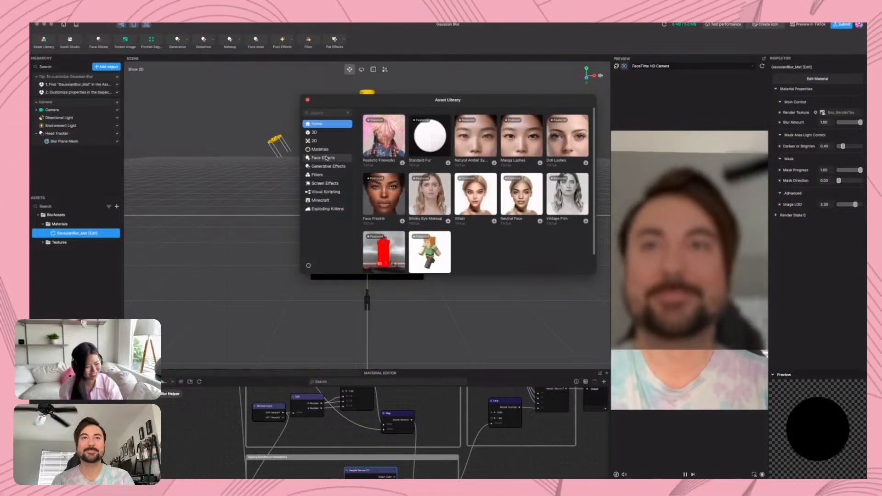
{"action": "left_click", "coordinate": [314, 141]}
{"action": "left_click", "coordinate": [324, 113]}
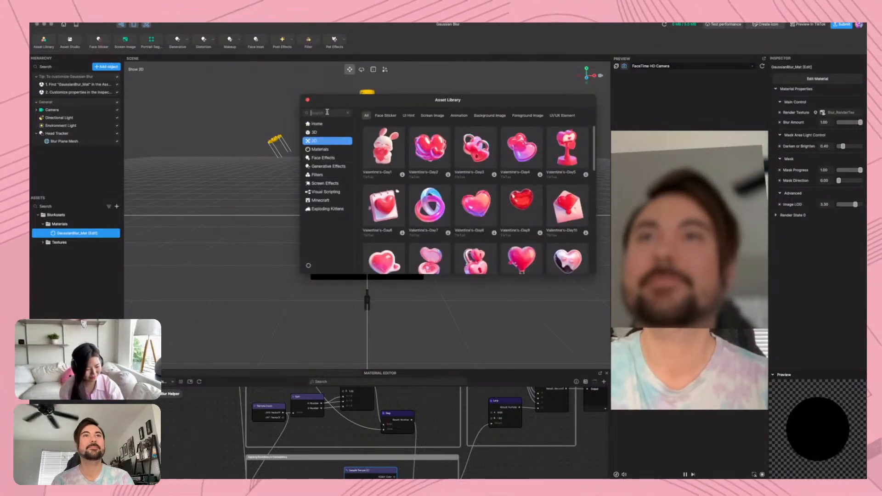
{"action": "type", "text": "heart"}
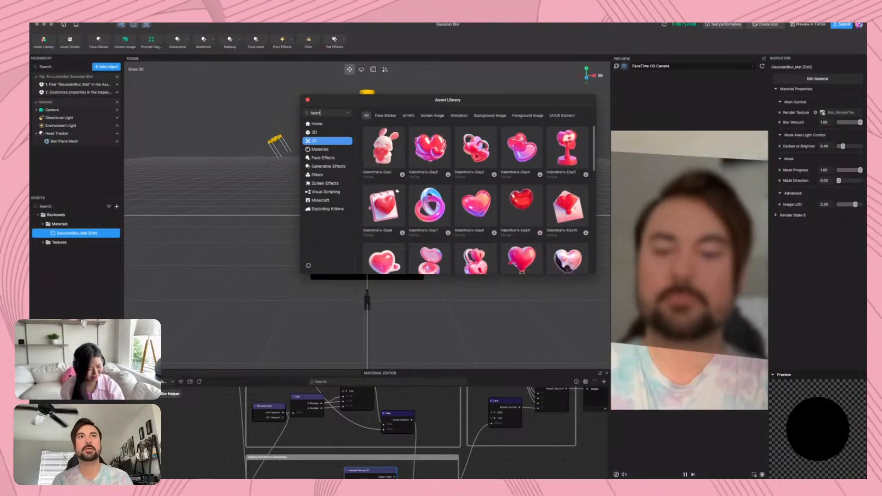
{"action": "key", "text": "Return"}
{"action": "scroll", "coordinate": [445, 180], "scroll_direction": "down", "scroll_amount": 3}
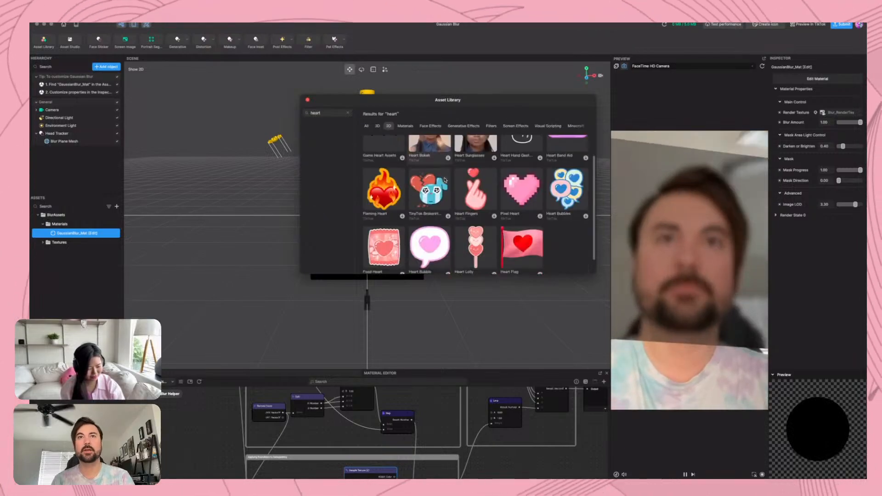
{"action": "scroll", "coordinate": [444, 180], "scroll_direction": "up", "scroll_amount": 3}
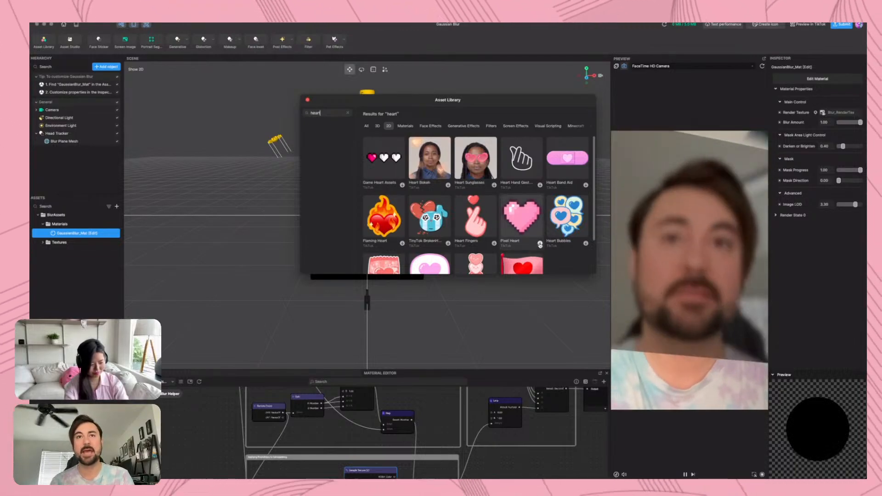
{"action": "left_click", "coordinate": [540, 244]}
{"action": "left_click", "coordinate": [540, 244]}
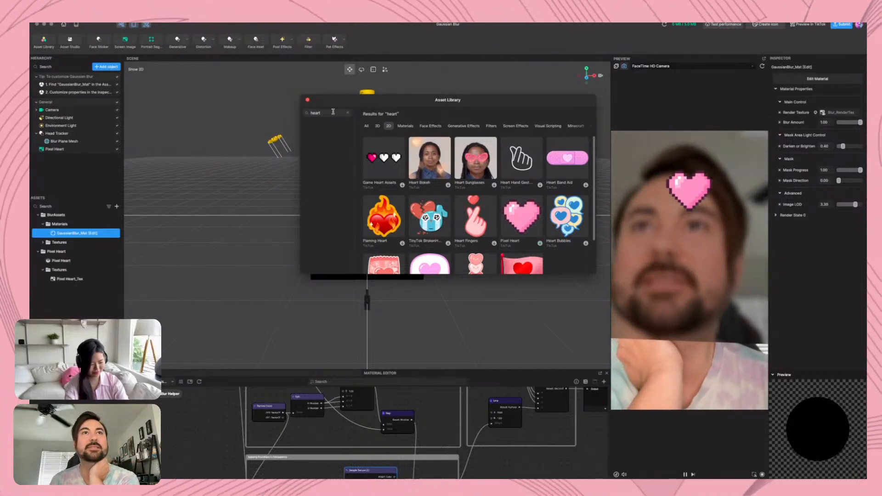
{"action": "left_click", "coordinate": [308, 99]}
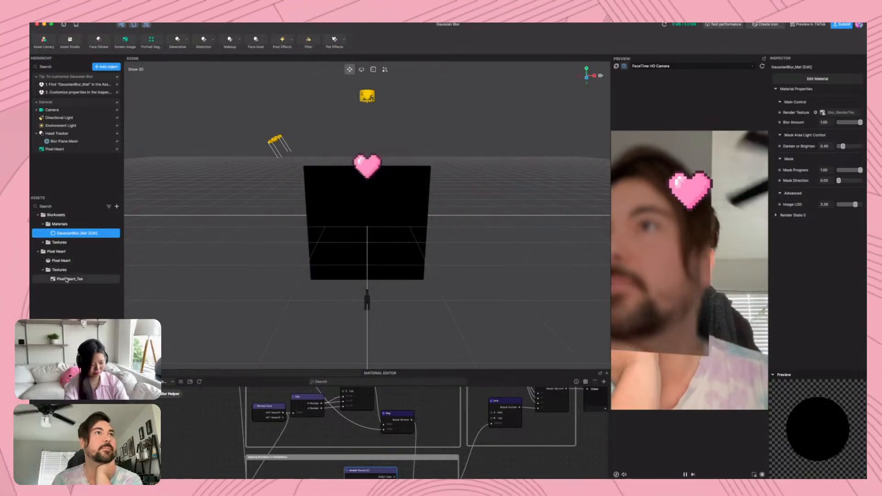
Assign the Pixel Heart_Tex texture to the Sample Texture 2D node
{"action": "middle_click_drag", "start_coordinate": [221, 453], "coordinate": [199, 381]}
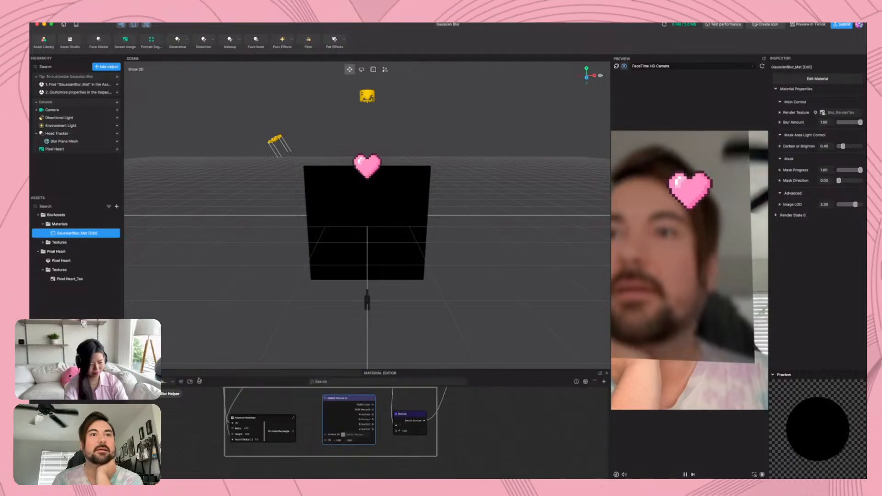
{"action": "left_click", "coordinate": [347, 435]}
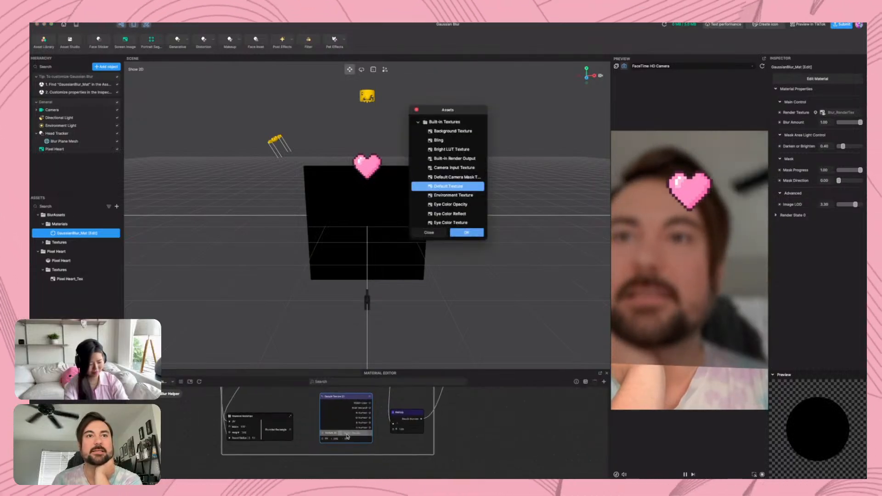
{"action": "scroll", "coordinate": [446, 207], "scroll_direction": "down", "scroll_amount": 10}
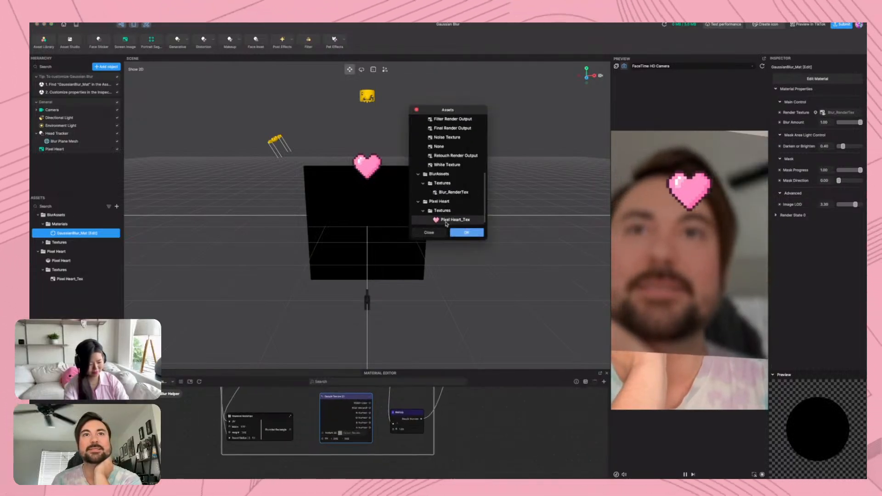
{"action": "left_click", "coordinate": [466, 233]}
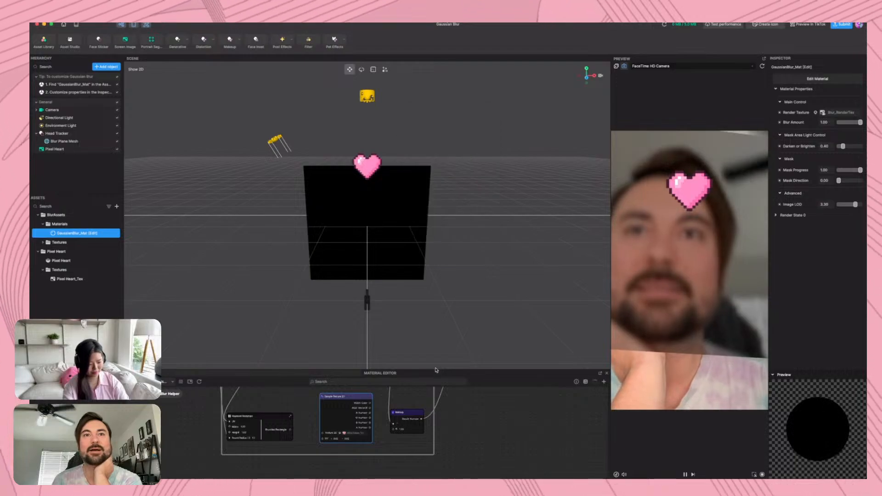
Enlarge the Material Editor, move Rounded Rectangle out of the roundness group, and shift Sample Texture 2D farther from the Multiply node
{"action": "left_click_drag", "start_coordinate": [435, 372], "coordinate": [436, 131]}
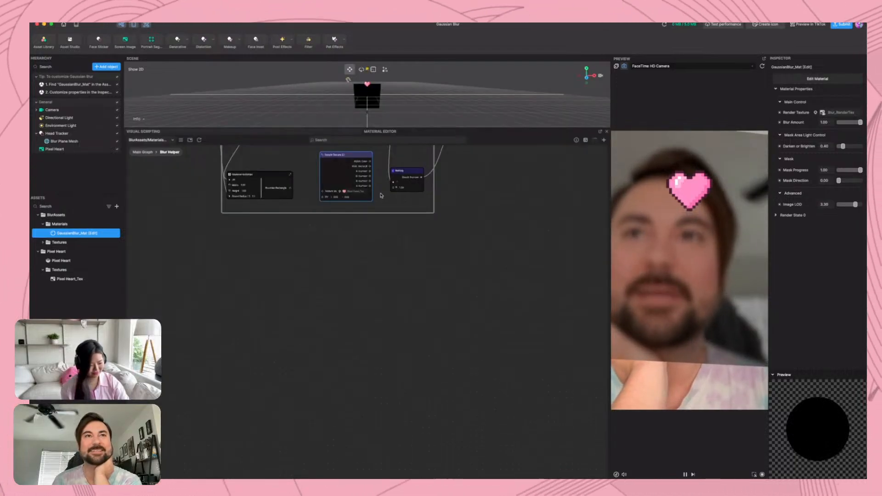
{"action": "scroll", "coordinate": [360, 369], "scroll_direction": "up", "scroll_amount": 3}
{"action": "middle_click_drag", "start_coordinate": [353, 363], "coordinate": [340, 425]}
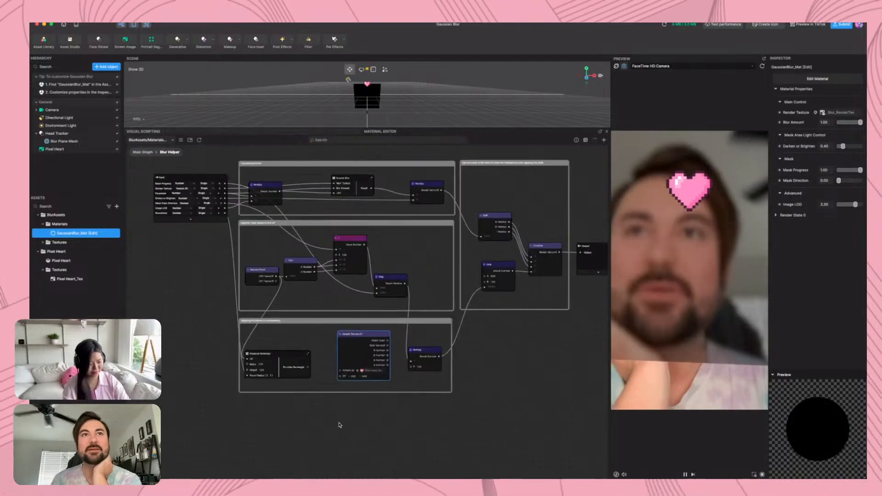
{"action": "scroll", "coordinate": [521, 348], "scroll_direction": "up", "scroll_amount": 5}
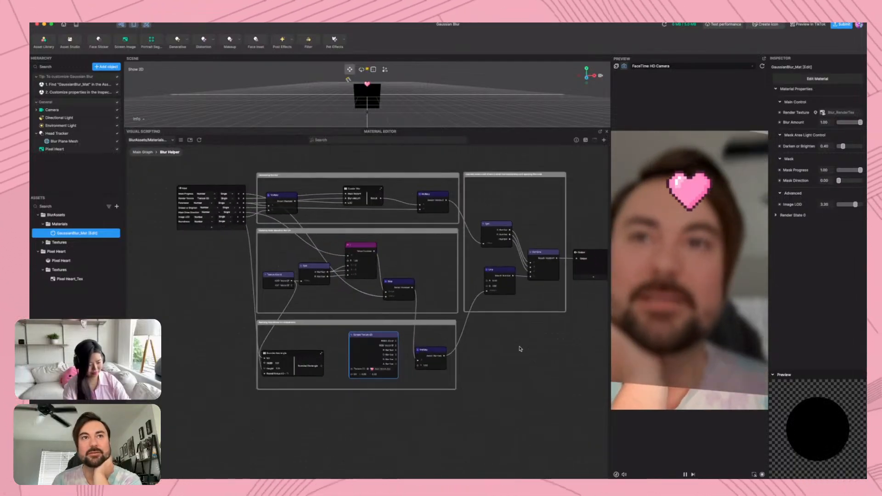
{"action": "middle_click_drag", "start_coordinate": [485, 339], "coordinate": [532, 377]}
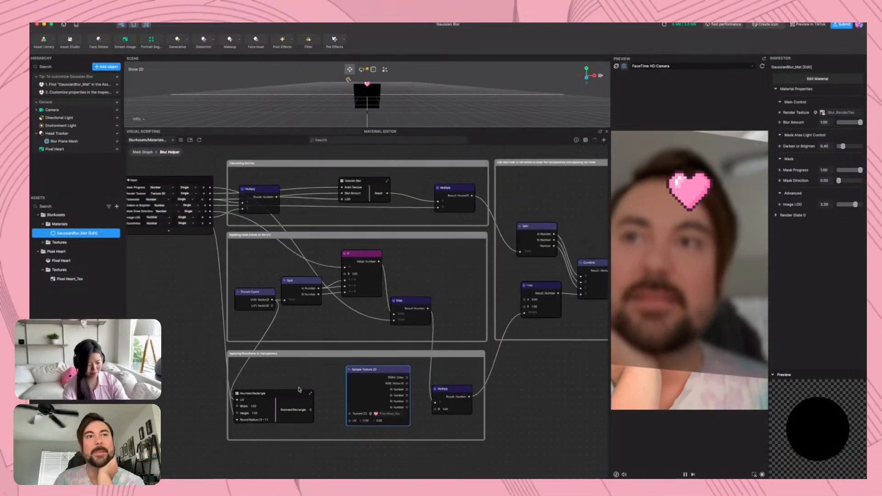
{"action": "left_click_drag", "start_coordinate": [283, 398], "coordinate": [188, 360]}
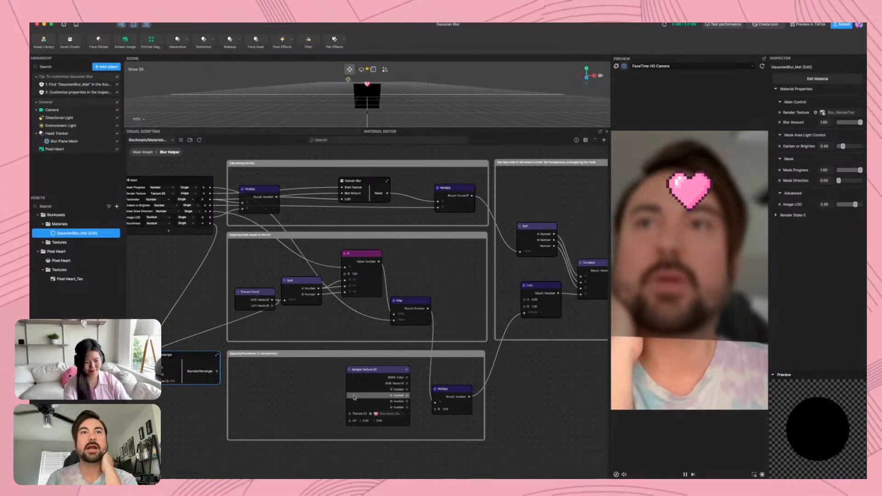
{"action": "left_click_drag", "start_coordinate": [378, 365], "coordinate": [347, 366]}
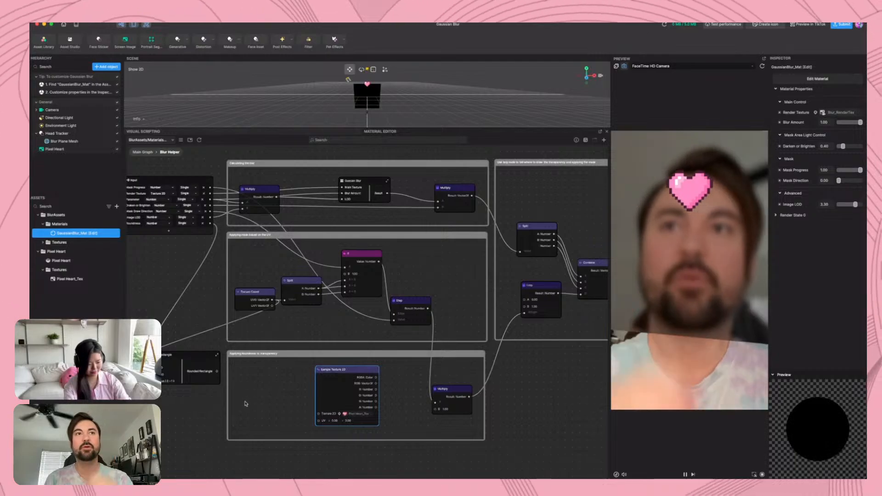
Duplicate the Texture Coord node, feed its UV0 into Sample Texture 2D's UV, and connect that texture's A output to Multiply's B input
{"action": "left_click", "coordinate": [248, 293]}
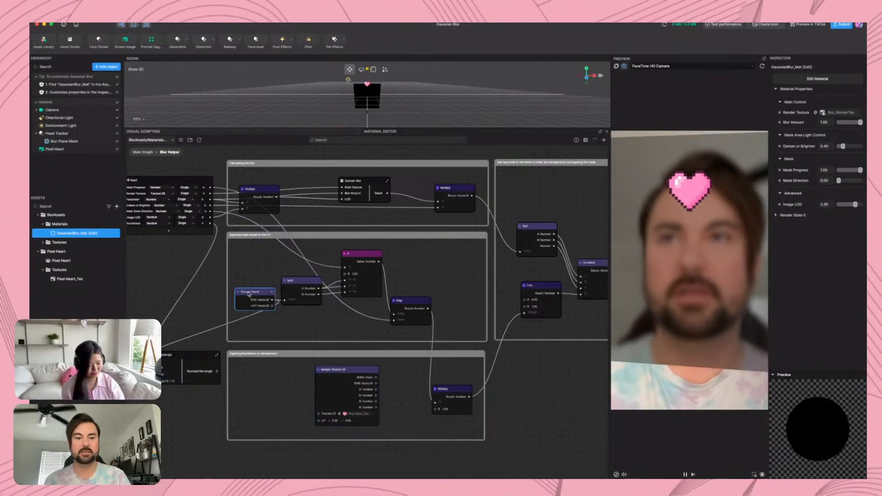
{"action": "key", "text": "super+v"}
{"action": "left_click_drag", "start_coordinate": [277, 296], "coordinate": [320, 421]}
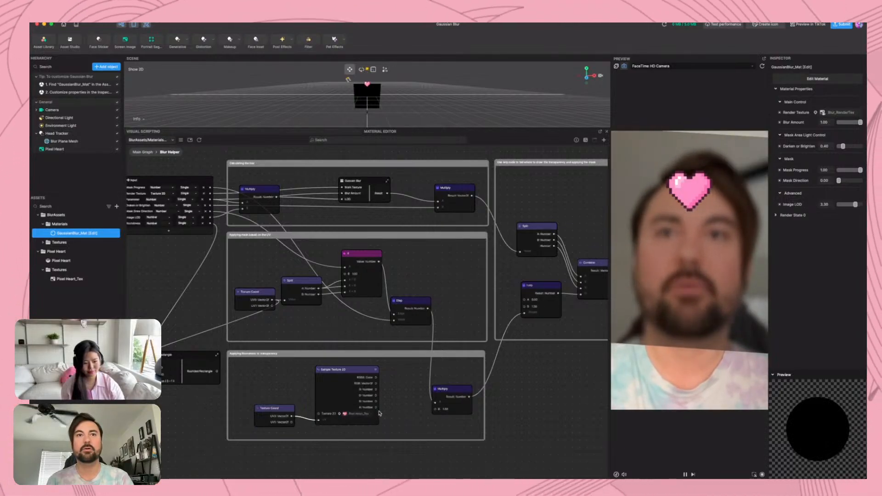
{"action": "left_click_drag", "start_coordinate": [376, 407], "coordinate": [405, 377]}
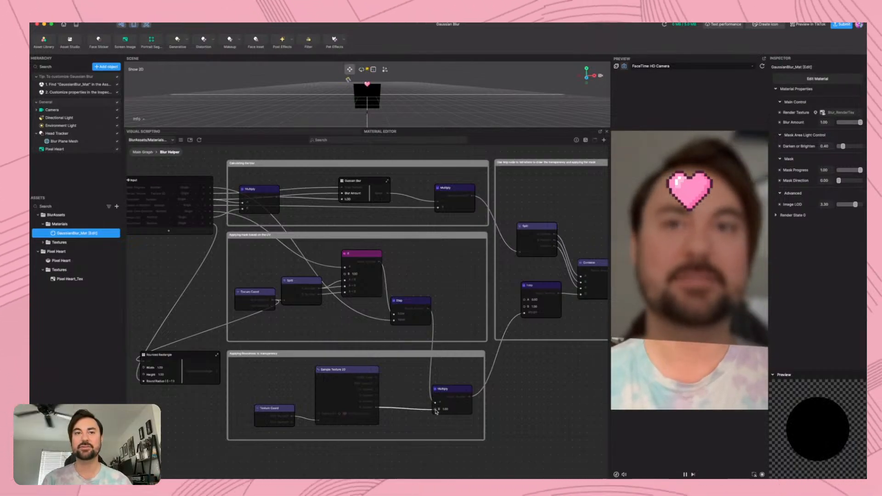
{"action": "left_click_drag", "start_coordinate": [436, 412], "coordinate": [436, 408]}
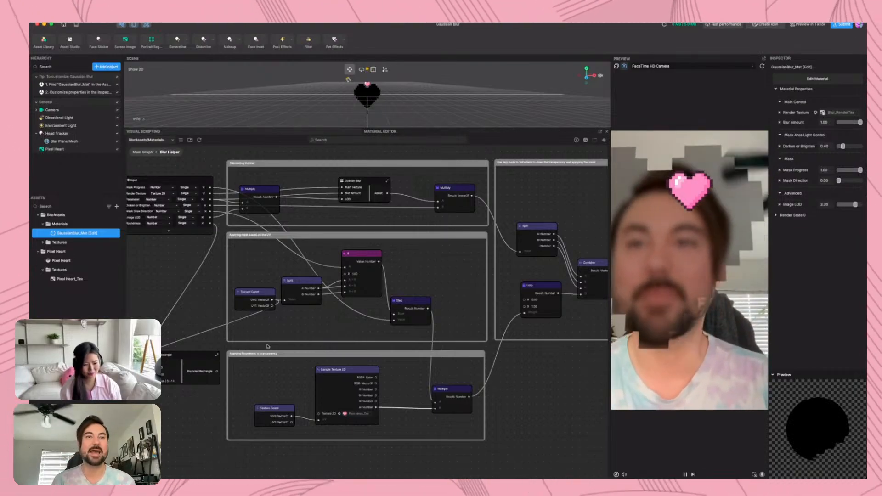
Move the Sample Texture 2D node and its Texture Coord node closer to the Multiply node
{"action": "scroll", "coordinate": [370, 403], "scroll_direction": "up", "scroll_amount": 5}
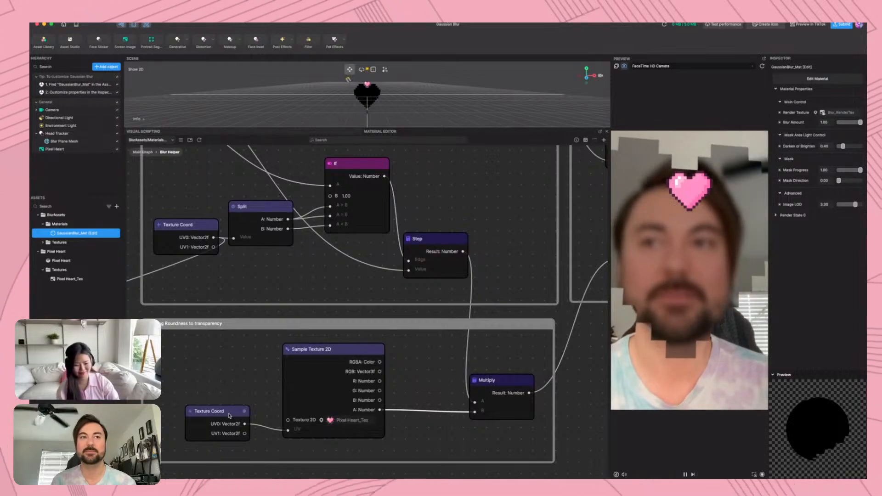
{"action": "left_click_drag", "start_coordinate": [229, 415], "coordinate": [241, 423]}
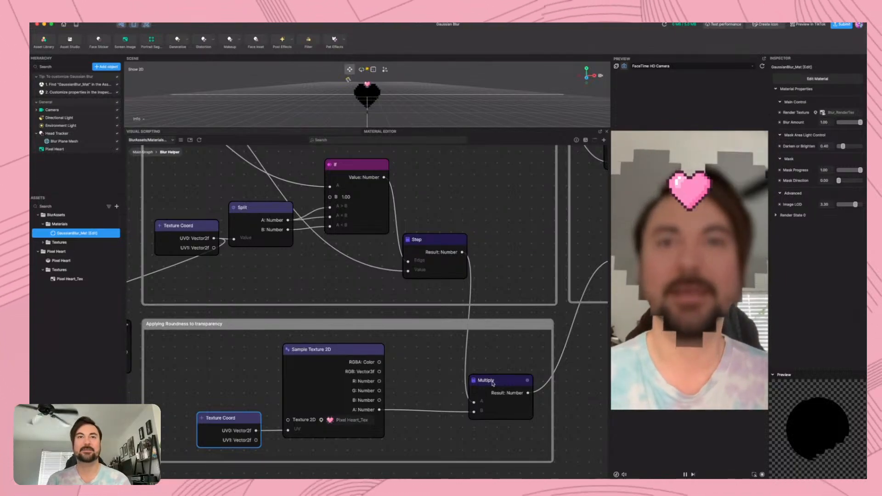
{"action": "left_click_drag", "start_coordinate": [342, 351], "coordinate": [394, 354]}
{"action": "left_click_drag", "start_coordinate": [239, 417], "coordinate": [292, 420]}
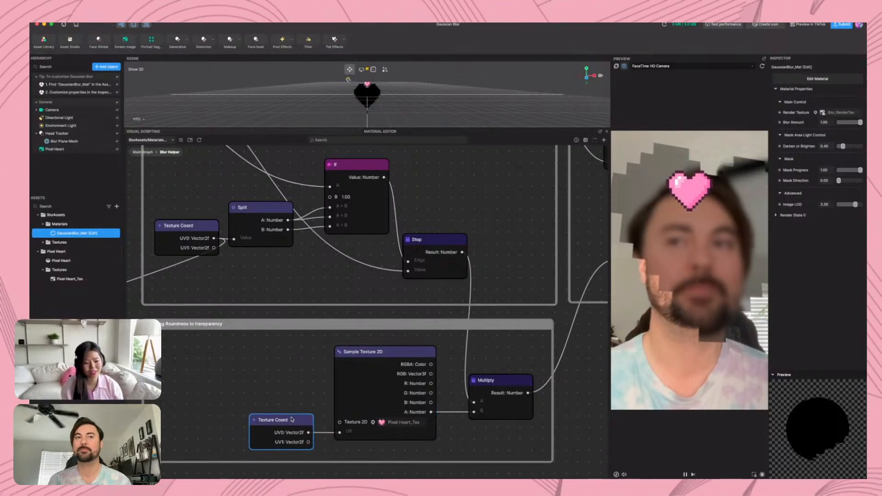
Examine the Rounded Rectangle subgraph and the contents of its Remap node
{"action": "scroll", "coordinate": [277, 385], "scroll_direction": "down", "scroll_amount": 3}
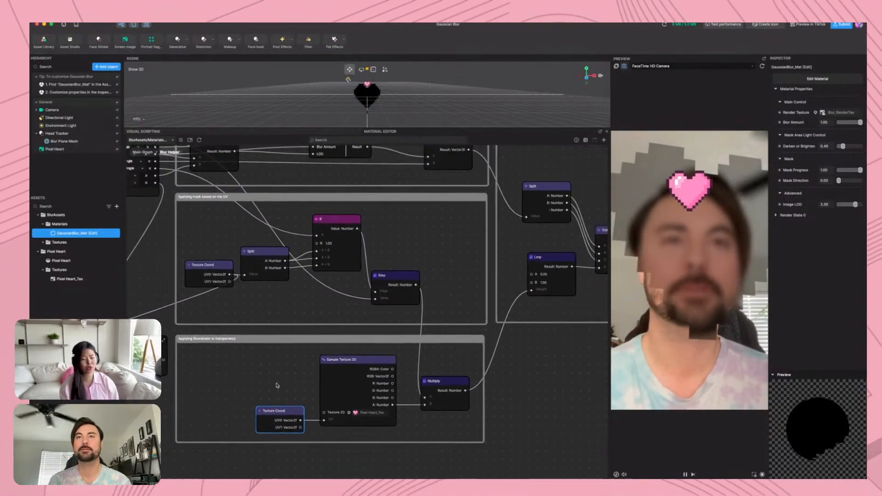
{"action": "scroll", "coordinate": [240, 366], "scroll_direction": "left", "scroll_amount": 5}
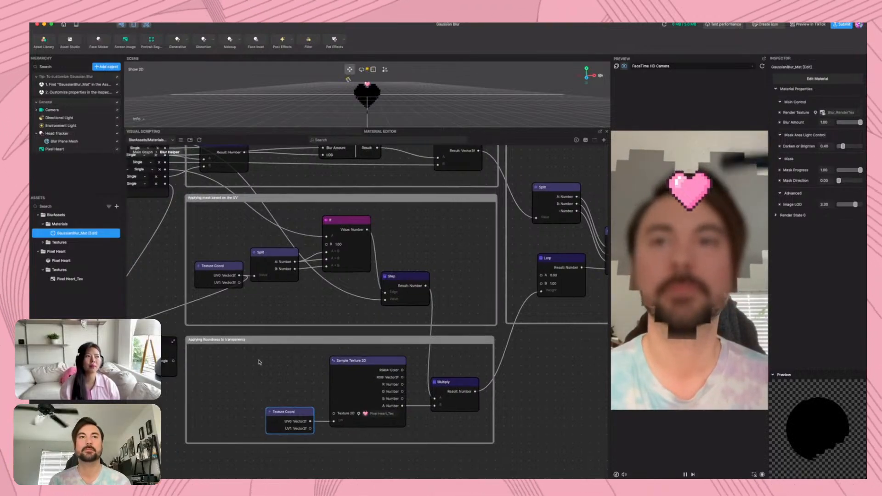
{"action": "double_click", "coordinate": [195, 341]}
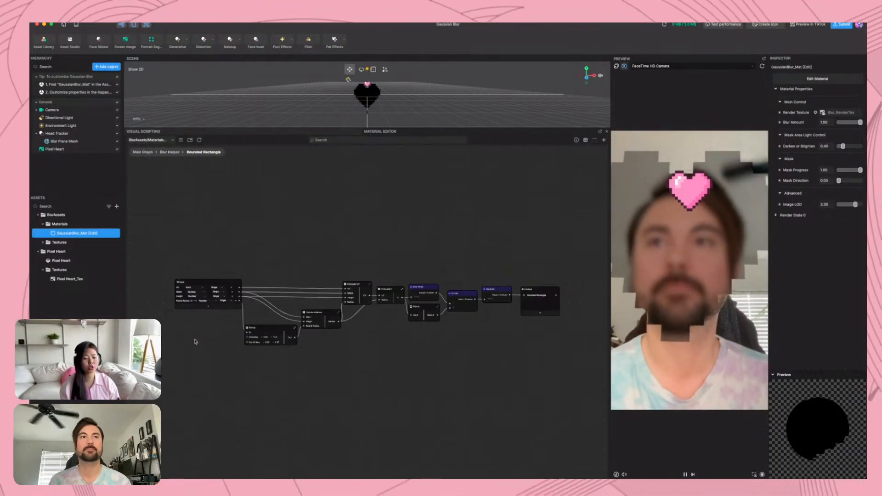
{"action": "scroll", "coordinate": [347, 315], "scroll_direction": "up", "scroll_amount": 5}
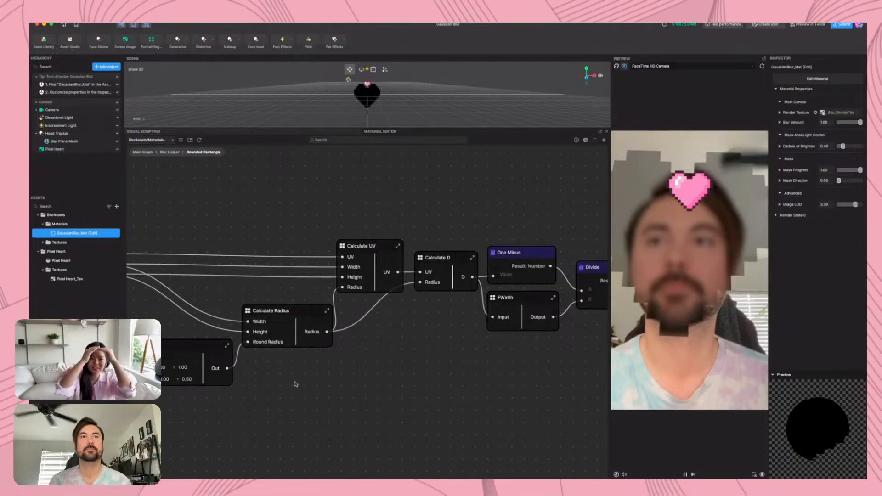
{"action": "left_click_drag", "start_coordinate": [295, 384], "coordinate": [405, 394]}
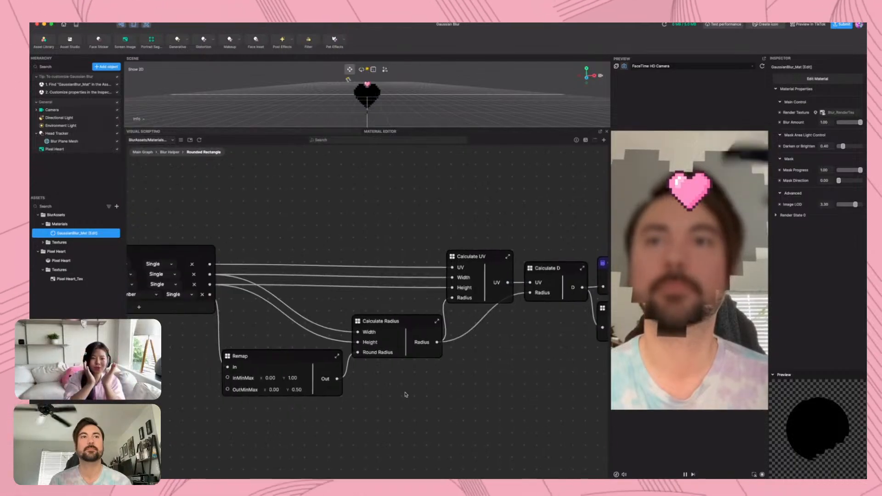
{"action": "double_click", "coordinate": [226, 358]}
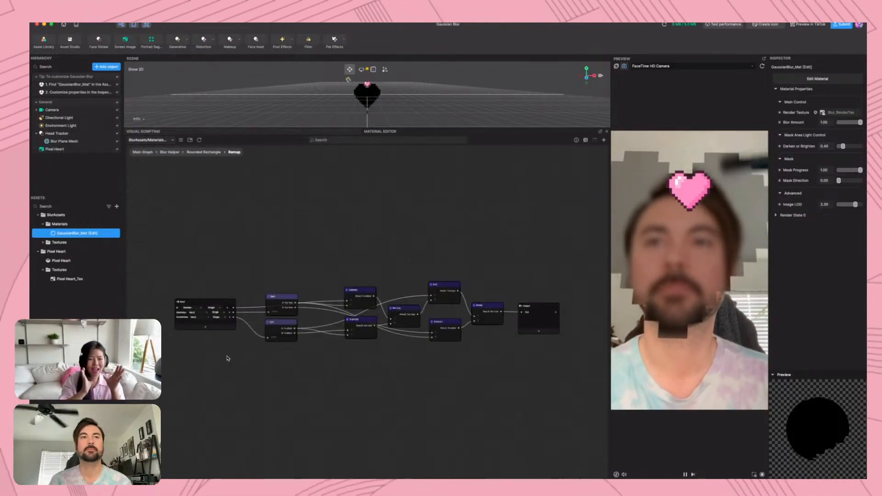
{"action": "left_click", "coordinate": [205, 153]}
Examine the Calculate Radius subgraph within Rounded Rectangle, and check the Remap node again
{"action": "scroll", "coordinate": [329, 311], "scroll_direction": "up", "scroll_amount": 5}
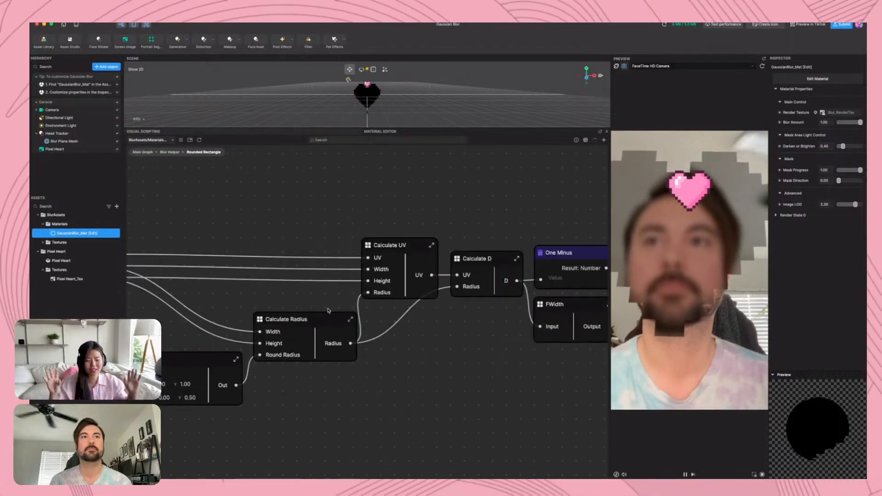
{"action": "scroll", "coordinate": [329, 307], "scroll_direction": "left", "scroll_amount": 5}
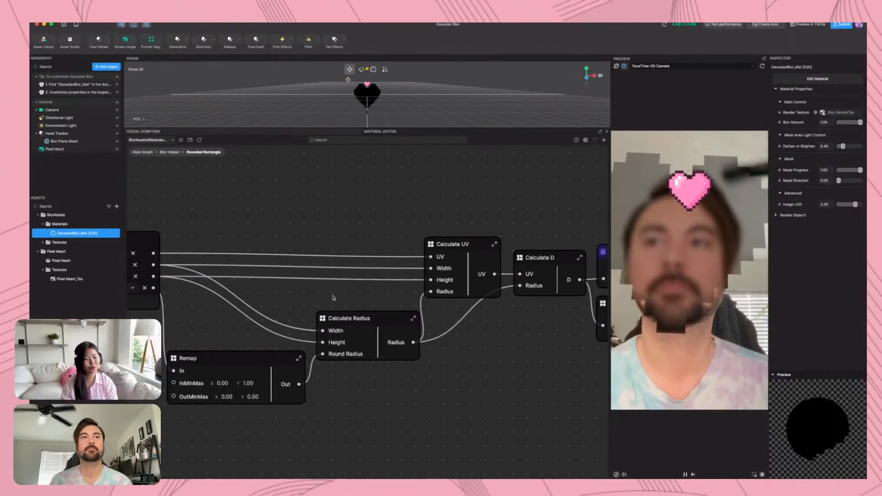
{"action": "middle_click_drag", "start_coordinate": [334, 298], "coordinate": [308, 302]}
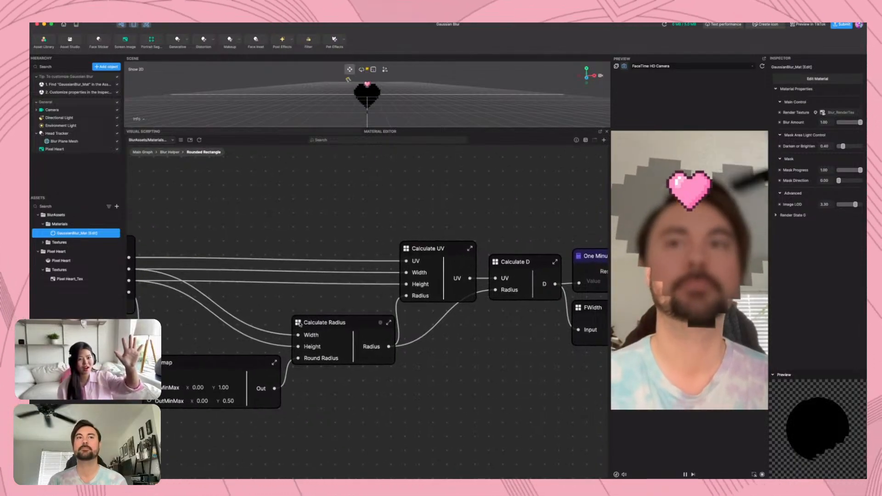
{"action": "double_click", "coordinate": [300, 323]}
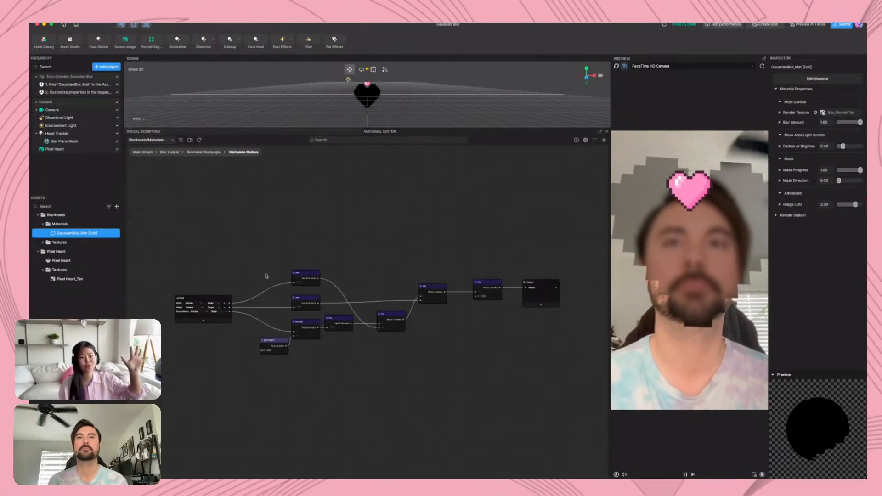
{"action": "scroll", "coordinate": [226, 308], "scroll_direction": "up", "scroll_amount": 5}
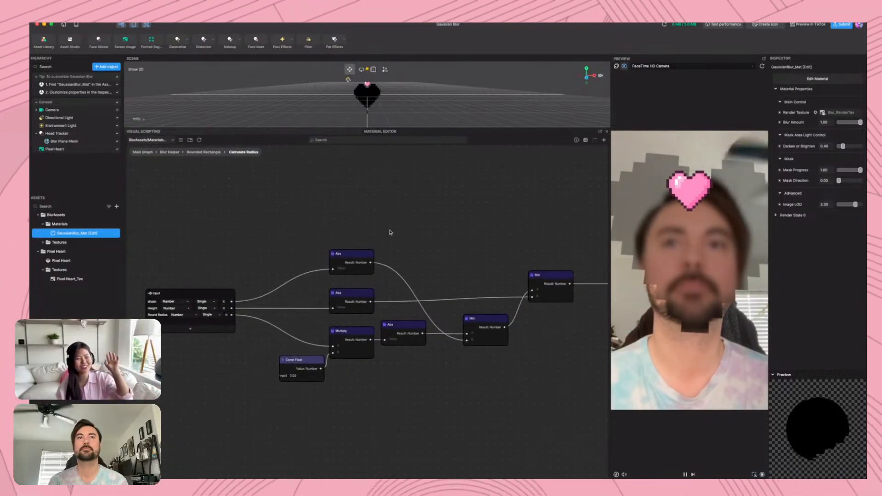
{"action": "middle_click_drag", "start_coordinate": [442, 222], "coordinate": [459, 219]}
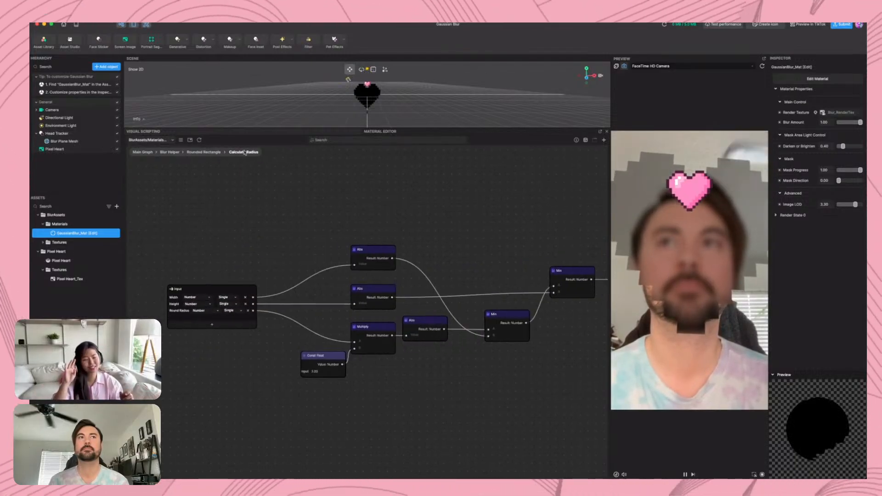
{"action": "left_click", "coordinate": [204, 152]}
{"action": "scroll", "coordinate": [270, 334], "scroll_direction": "up", "scroll_amount": 5}
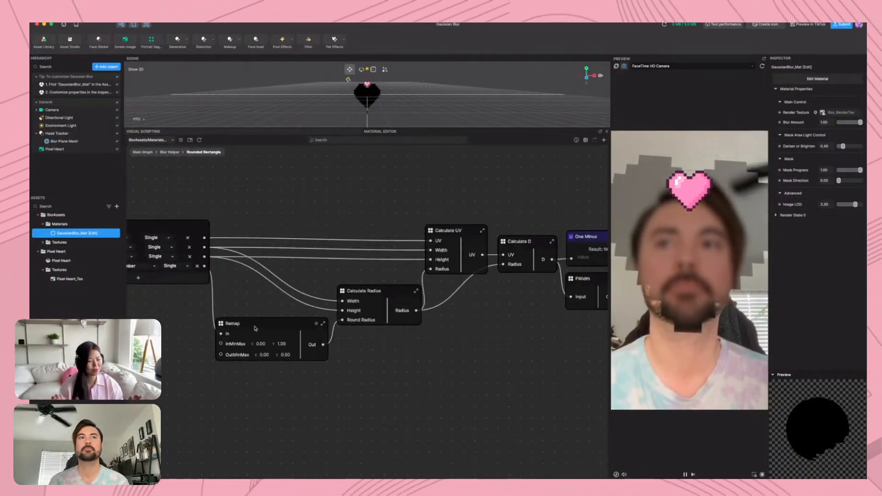
{"action": "double_click", "coordinate": [221, 327]}
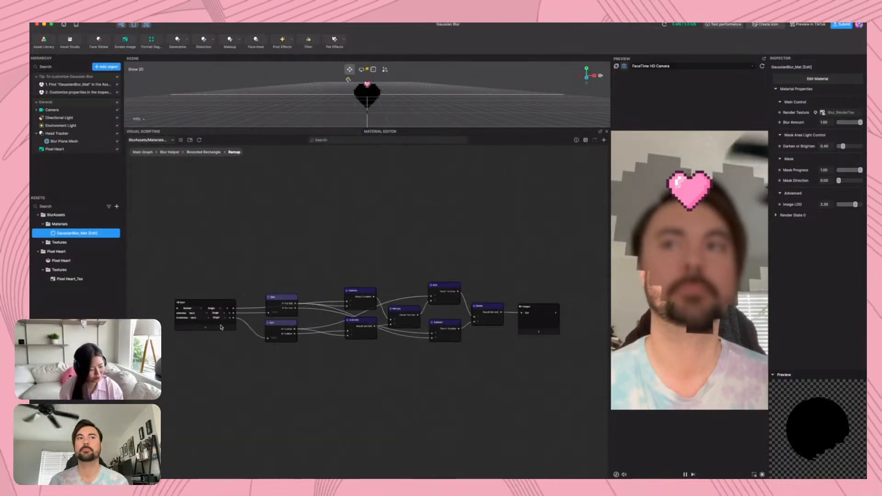
{"action": "left_click", "coordinate": [204, 152]}
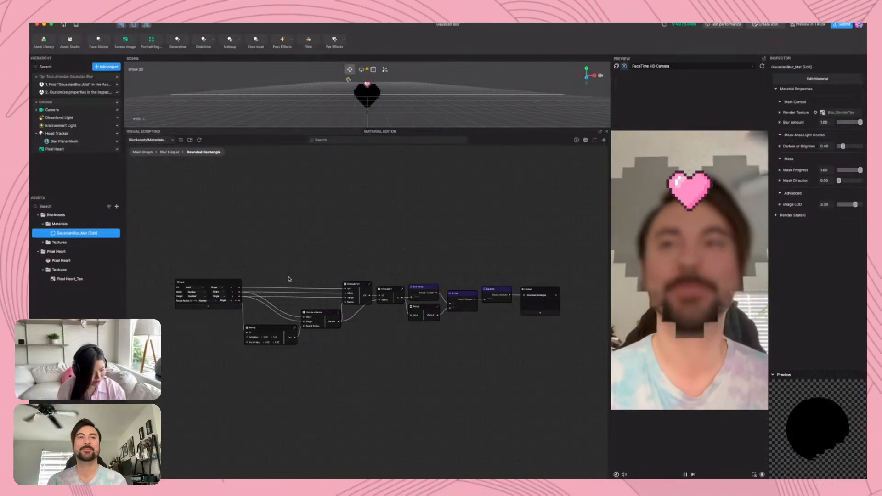
Return to the Blur Helper graph and connect Sample Texture 2D's R output to the Multiply node's B input
{"action": "left_click", "coordinate": [170, 153]}
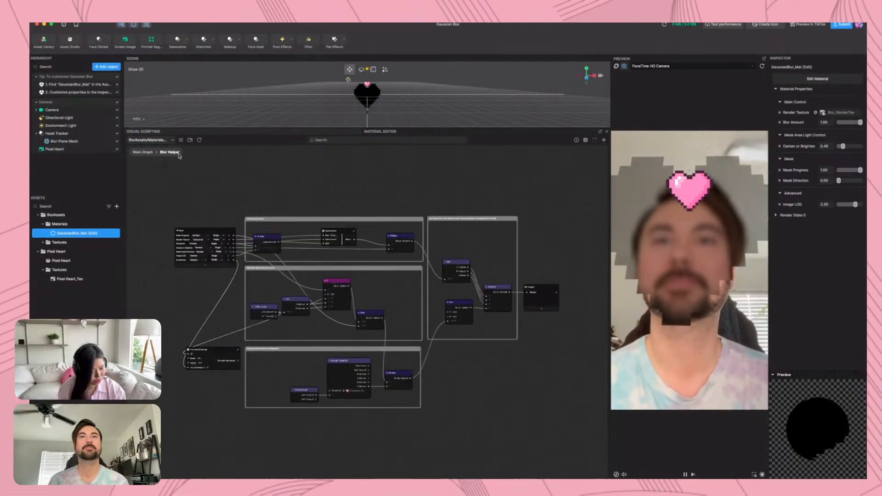
{"action": "scroll", "coordinate": [352, 387], "scroll_direction": "up", "scroll_amount": 5}
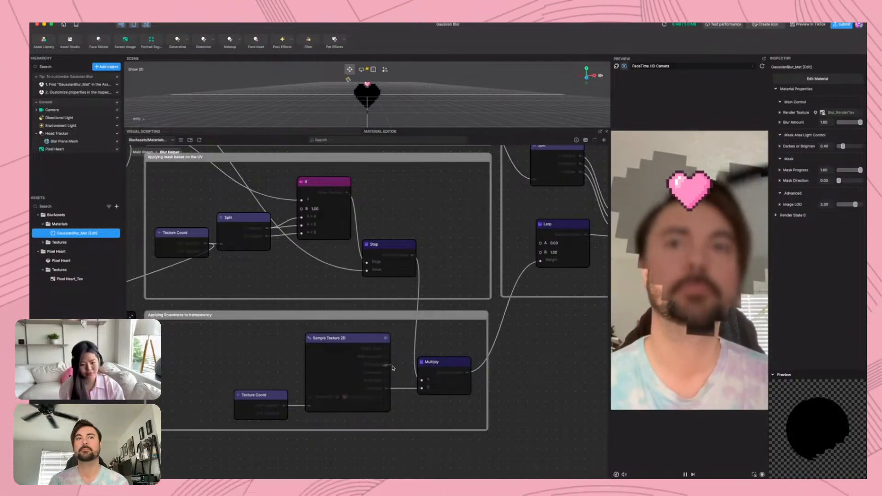
{"action": "left_click_drag", "start_coordinate": [386, 364], "coordinate": [422, 388]}
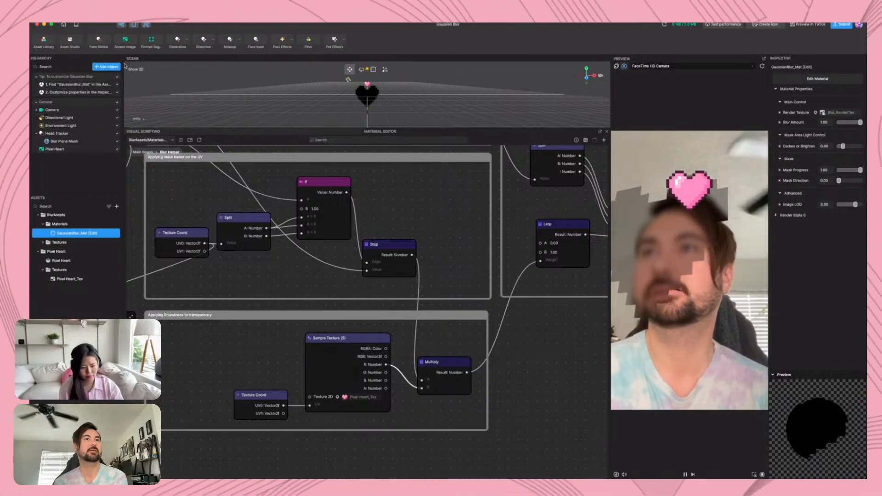
Enlarge the scene view, close the Gaussian Blur project without saving, and create a new blank project
{"action": "left_click_drag", "start_coordinate": [183, 131], "coordinate": [186, 318]}
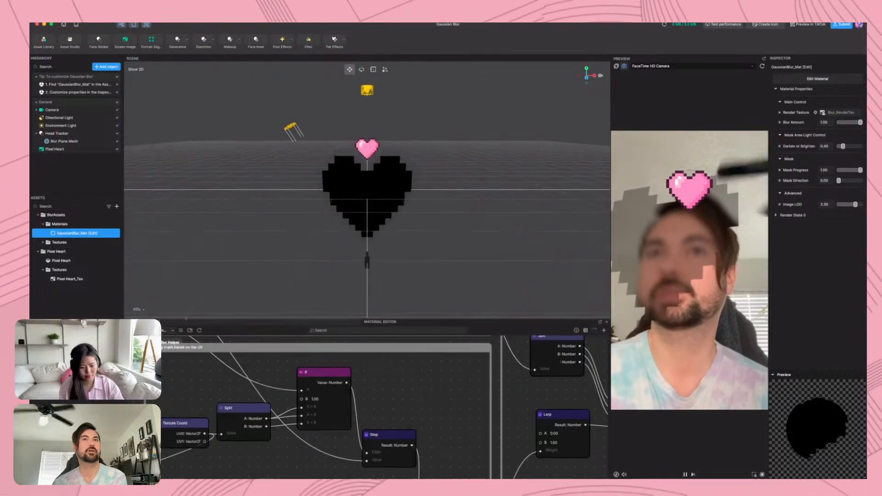
{"action": "left_click", "coordinate": [72, 25]}
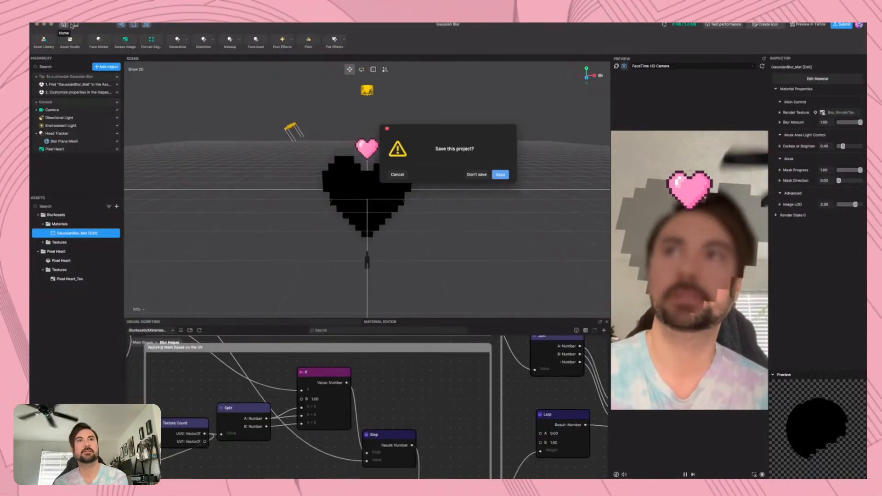
{"action": "left_click", "coordinate": [477, 175]}
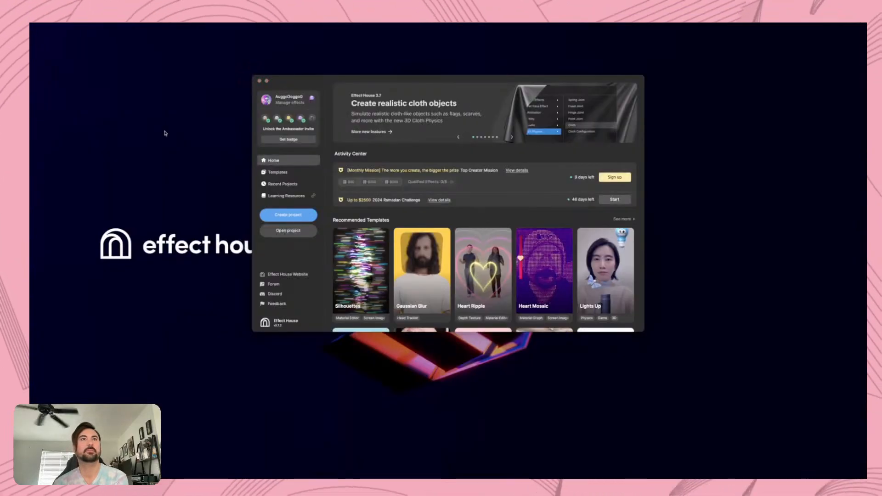
{"action": "left_click", "coordinate": [308, 219]}
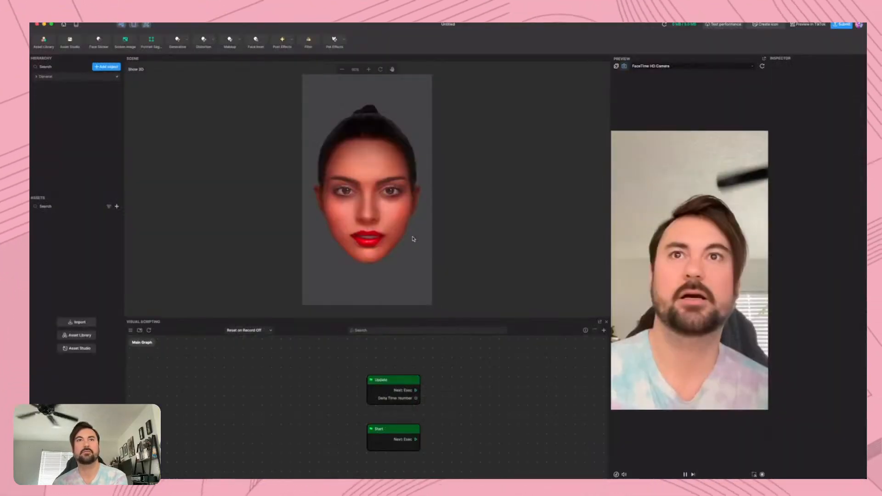
Add a 3D Image object to the scene
{"action": "left_click", "coordinate": [106, 67]}
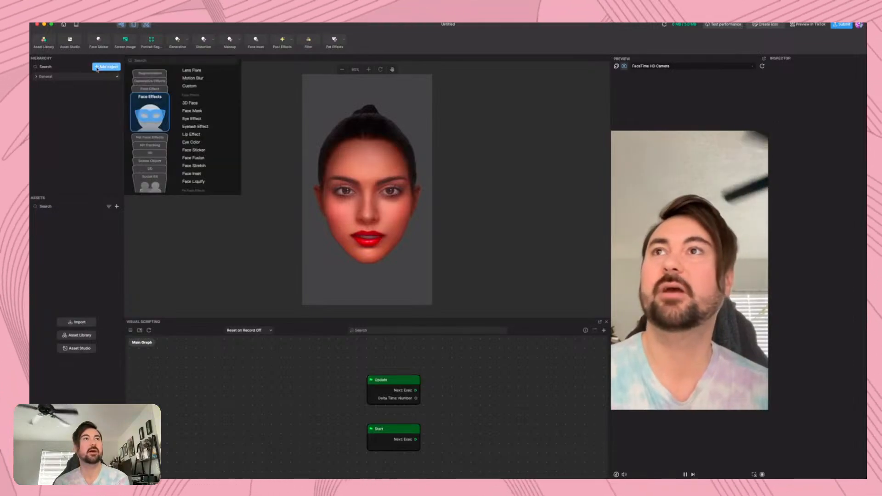
{"action": "scroll", "coordinate": [209, 131], "scroll_direction": "down", "scroll_amount": 5}
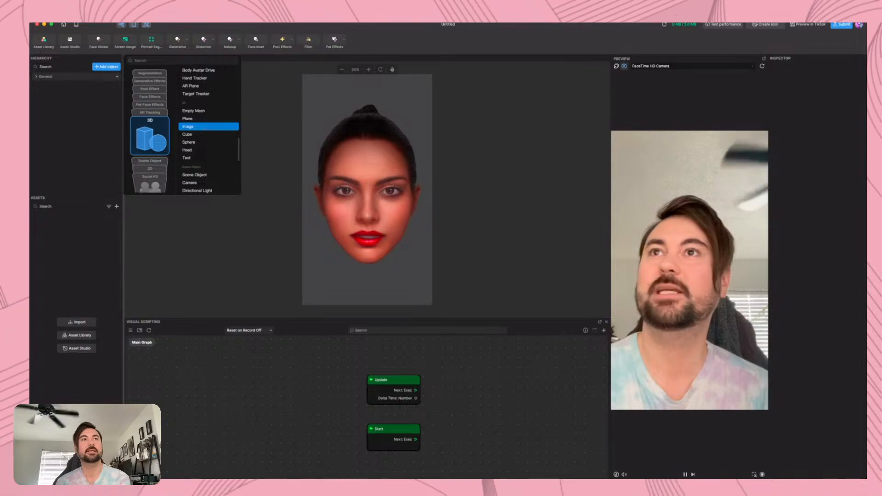
{"action": "left_click", "coordinate": [193, 126]}
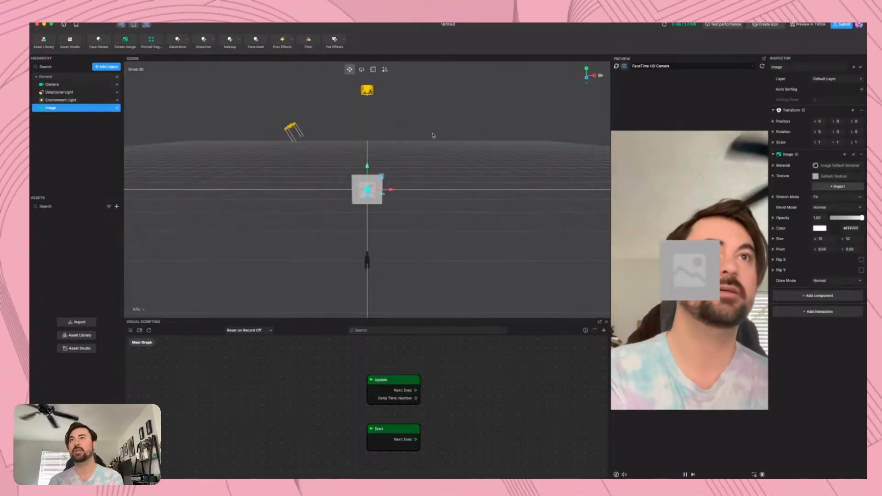
Move the Image object along the Z axis to about -4
{"action": "right_click_drag", "start_coordinate": [289, 219], "coordinate": [546, 183]}
{"action": "key", "text": "f"}
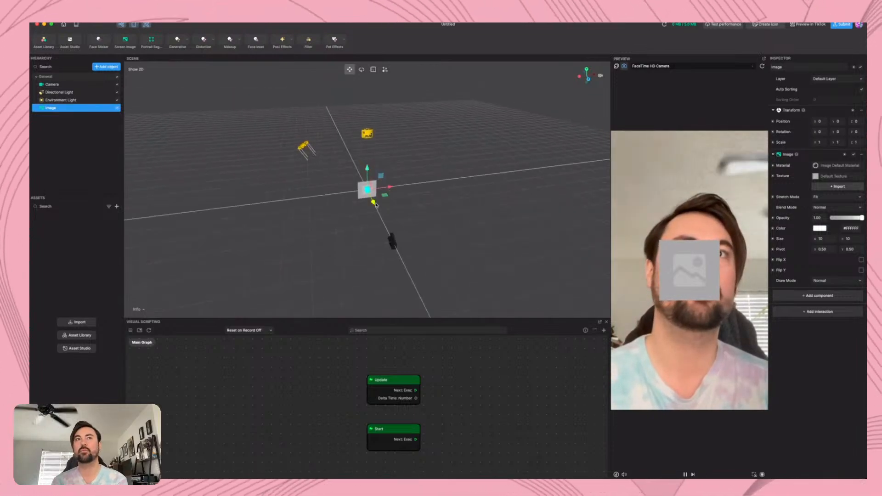
{"action": "left_click_drag", "start_coordinate": [374, 205], "coordinate": [371, 200]}
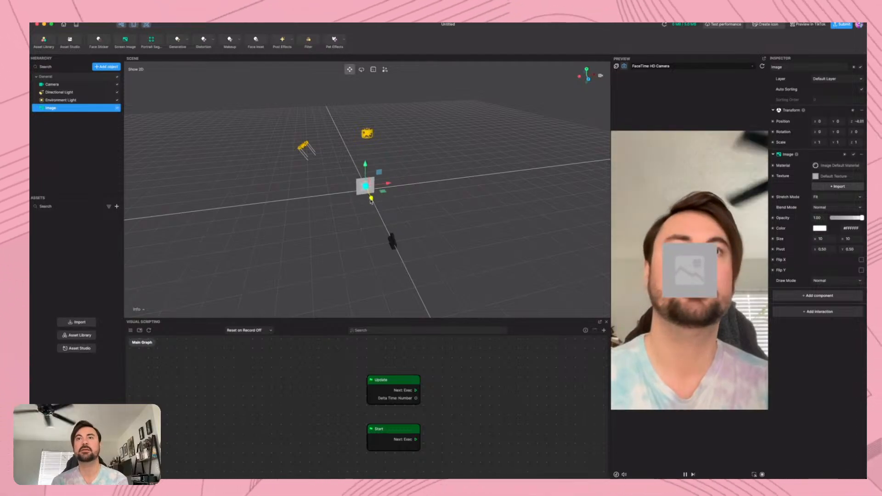
Add a 3D Plane object to the scene
{"action": "left_click", "coordinate": [106, 67]}
{"action": "left_click", "coordinate": [153, 140]}
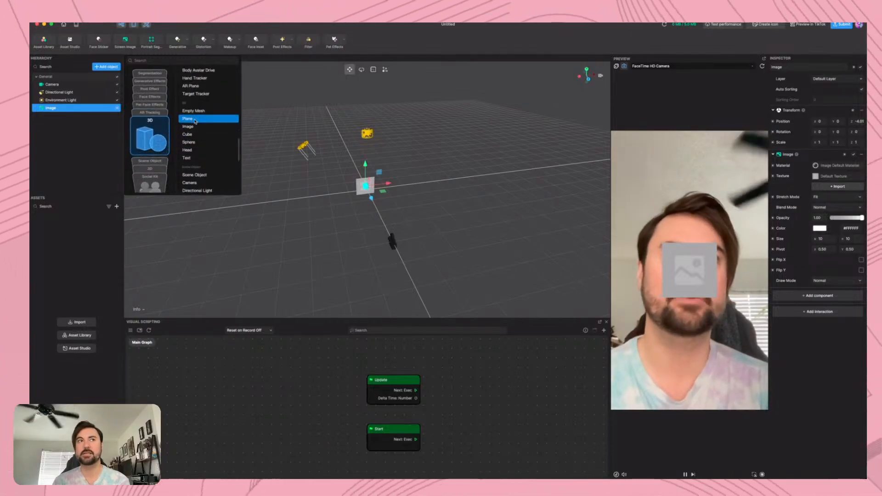
{"action": "left_click", "coordinate": [195, 121]}
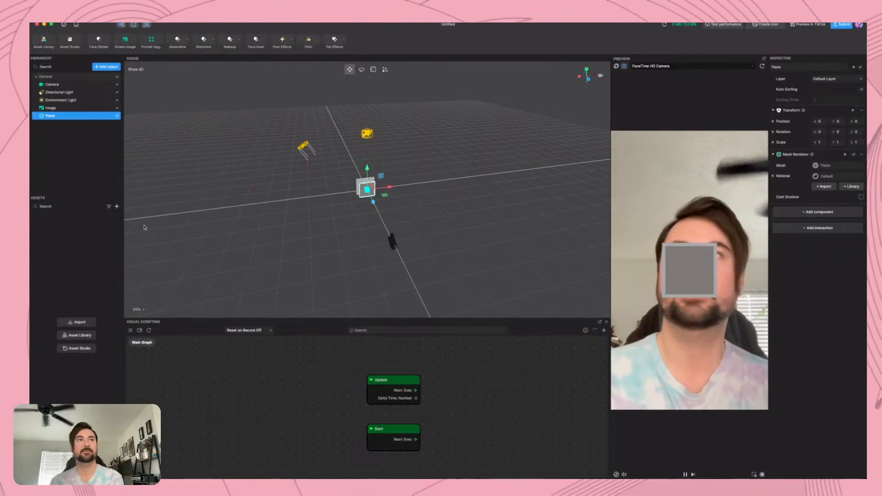
Create an Unlit material asset and enable its albedo texture
{"action": "left_click", "coordinate": [117, 207]}
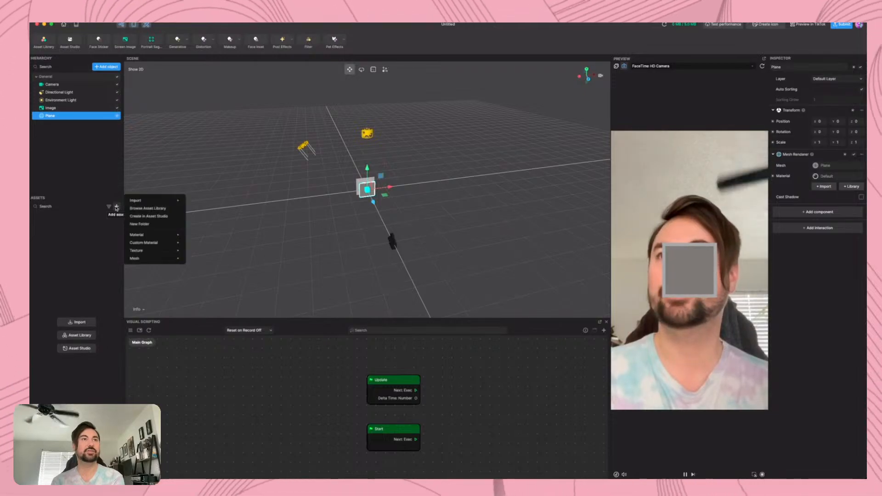
{"action": "mouse_move", "coordinate": [138, 235]}
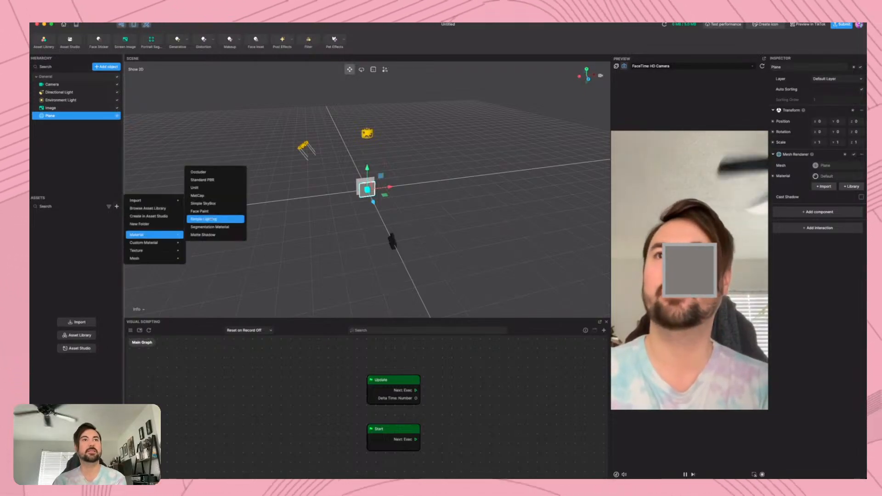
{"action": "left_click", "coordinate": [195, 187]}
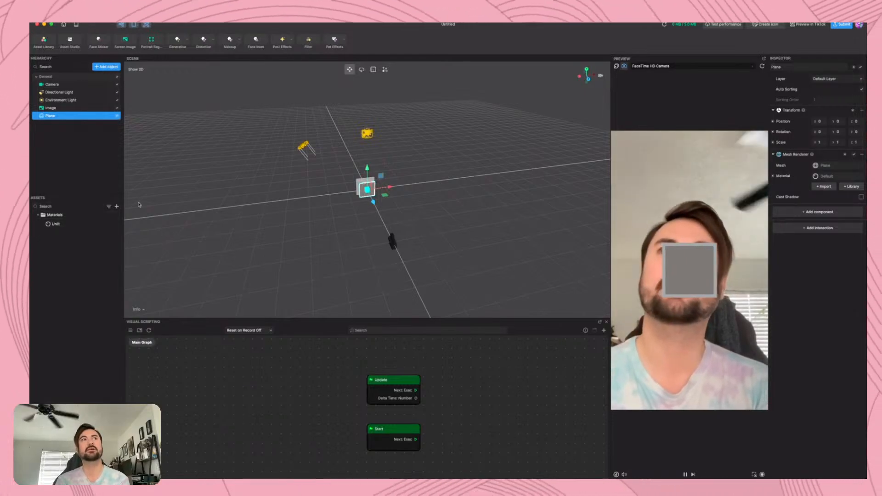
{"action": "left_click", "coordinate": [76, 226]}
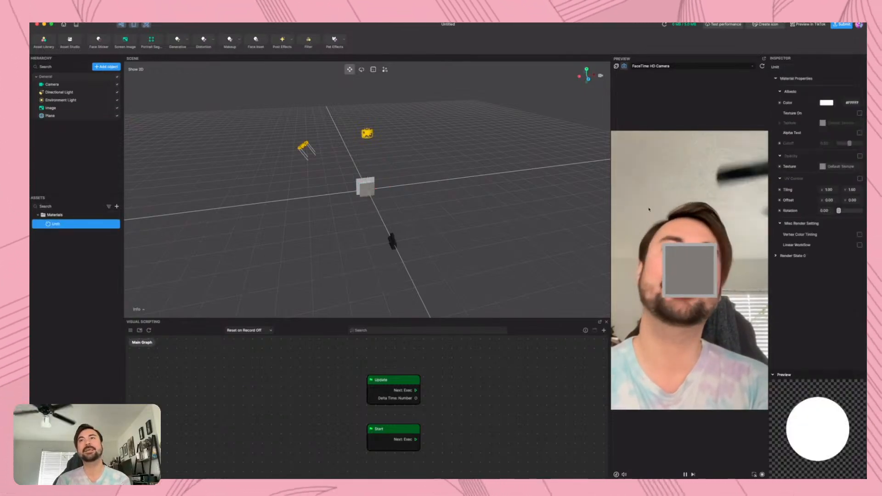
{"action": "left_click", "coordinate": [859, 114]}
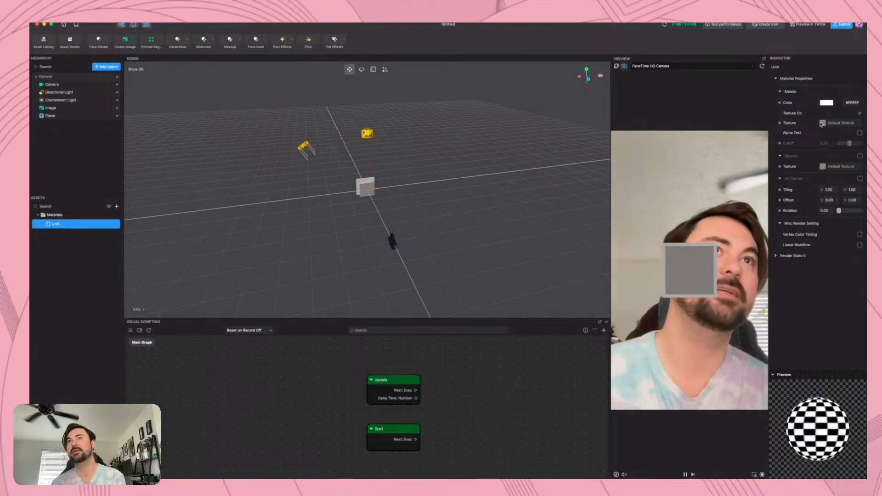
Assign the Unlit material to the Plane's Mesh Renderer
{"action": "scroll", "coordinate": [382, 105], "scroll_direction": "up", "scroll_amount": 3}
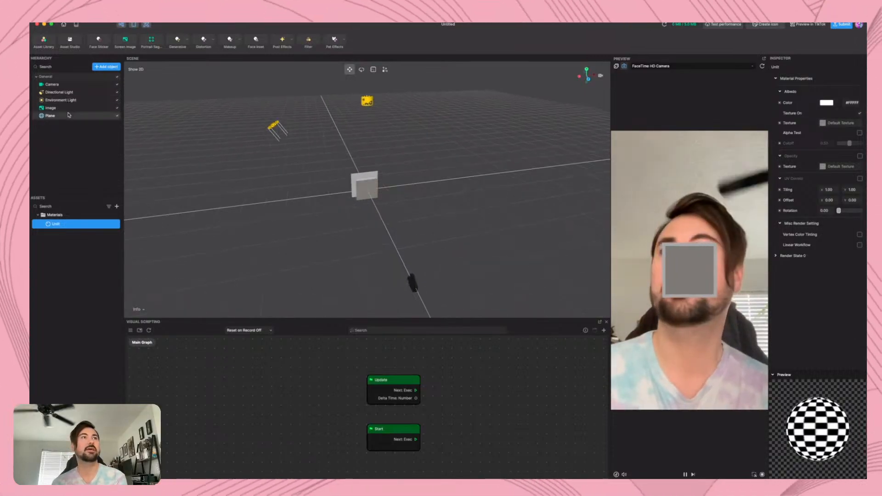
{"action": "left_click", "coordinate": [68, 115]}
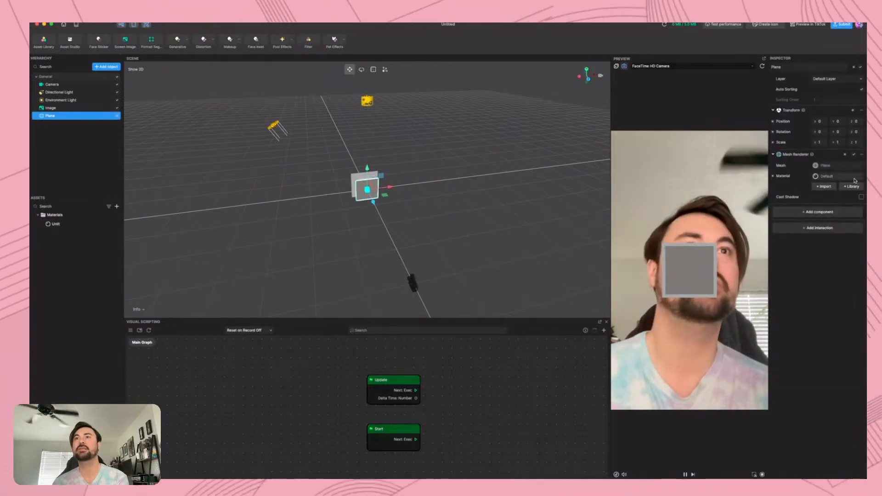
{"action": "left_click", "coordinate": [853, 179]}
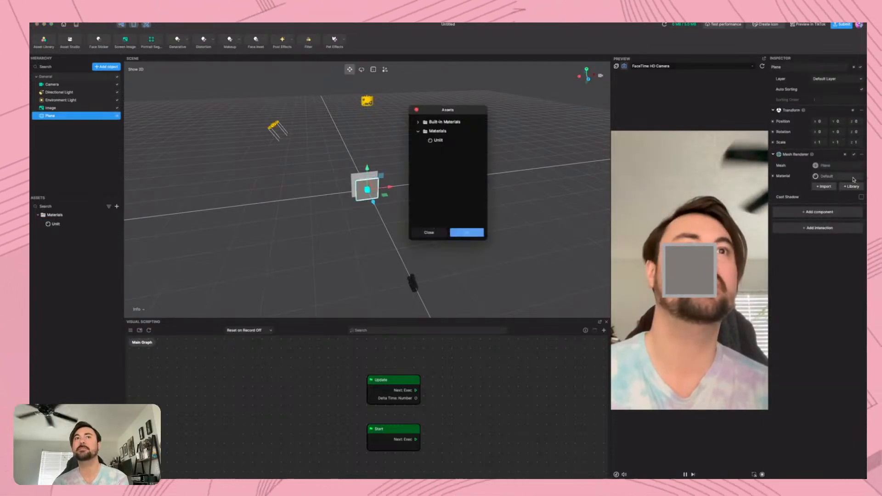
{"action": "left_click", "coordinate": [437, 140]}
{"action": "left_click", "coordinate": [467, 233]}
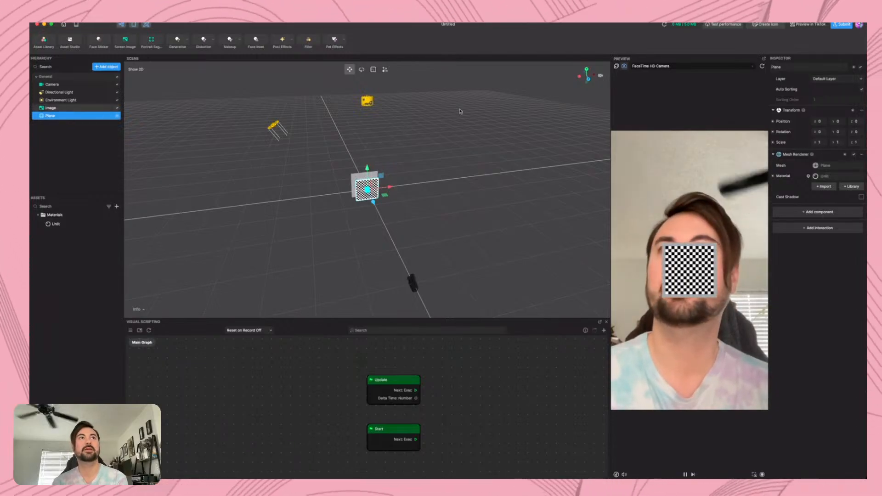
Apply the built-in Default Texture to the Image object and move it beside the Plane, to about 10 on the X axis
{"action": "left_click", "coordinate": [51, 108]}
{"action": "left_click", "coordinate": [837, 176]}
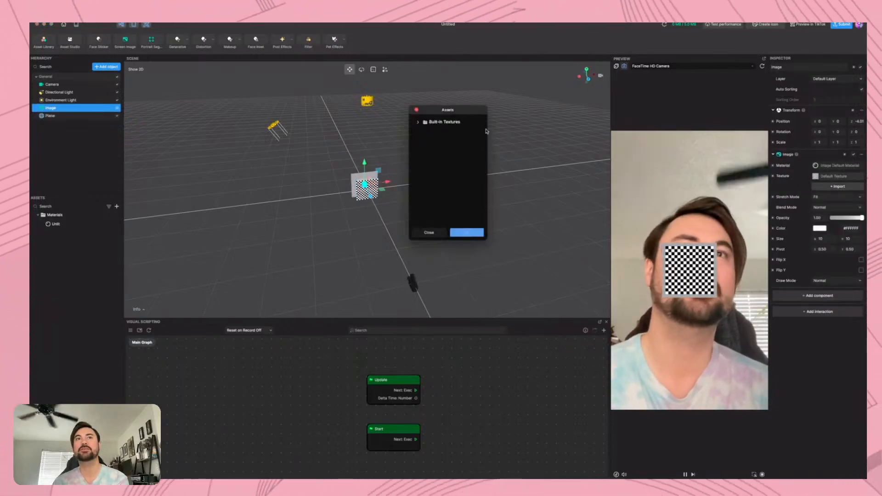
{"action": "left_click", "coordinate": [448, 122]}
{"action": "left_click", "coordinate": [416, 121]}
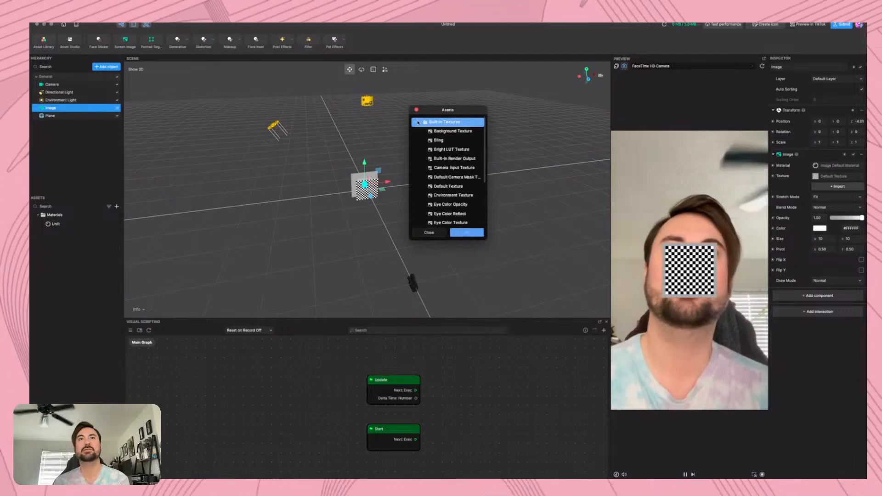
{"action": "left_click", "coordinate": [452, 186]}
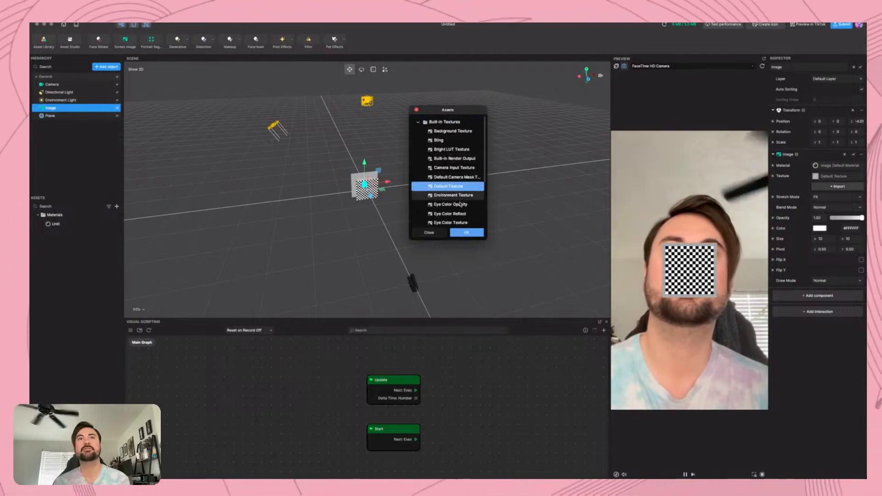
{"action": "left_click", "coordinate": [473, 238]}
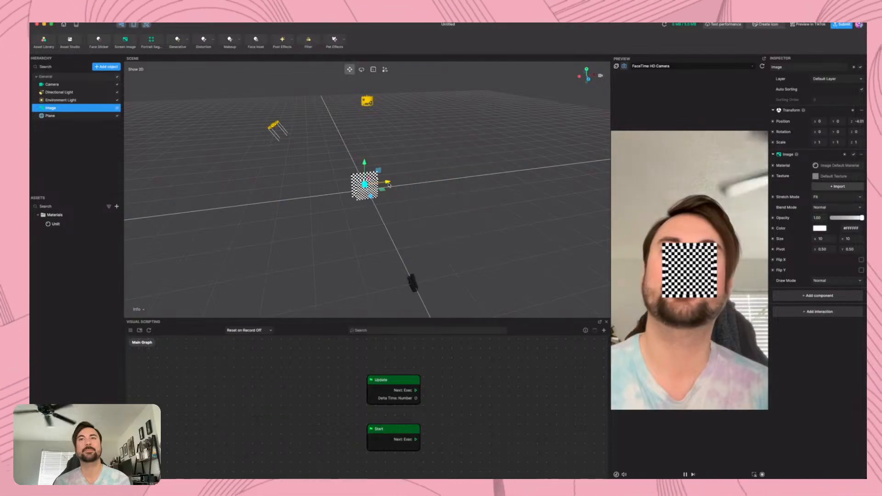
{"action": "left_click_drag", "start_coordinate": [387, 181], "coordinate": [411, 183]}
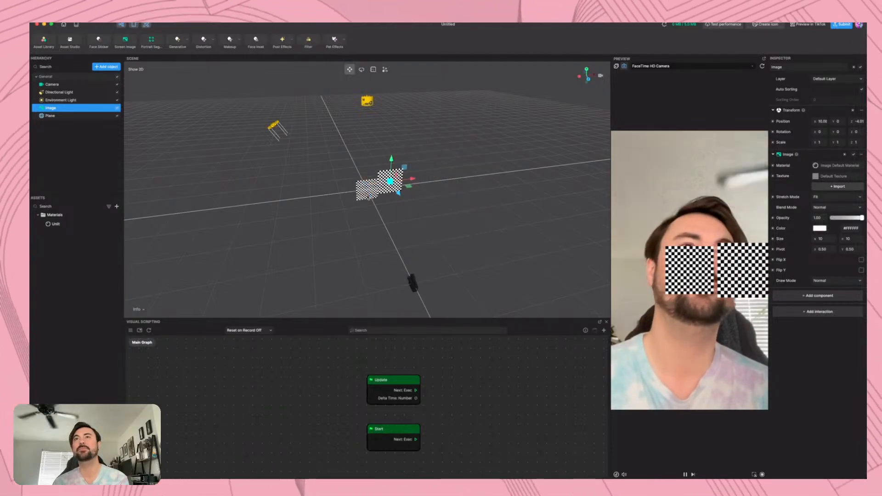
{"action": "left_click_drag", "start_coordinate": [402, 192], "coordinate": [391, 197]}
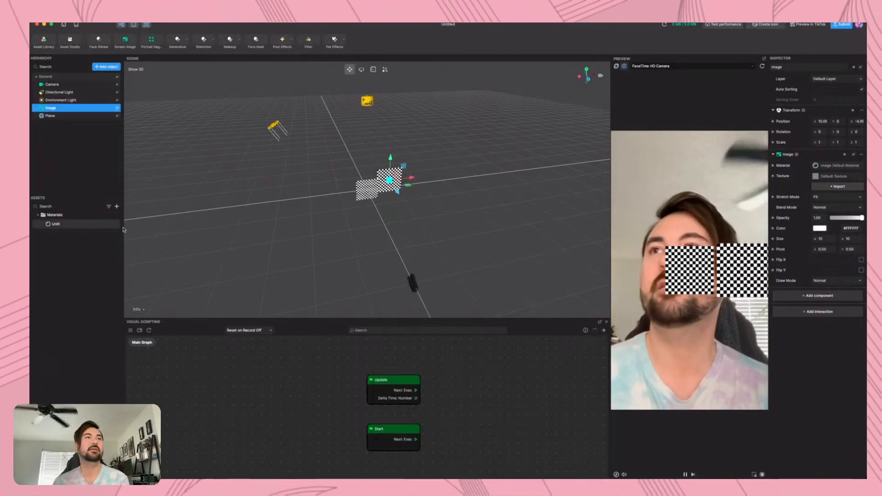
Add a 2D Screen Image object to the scene
{"action": "left_click", "coordinate": [106, 67]}
{"action": "left_click", "coordinate": [164, 167]}
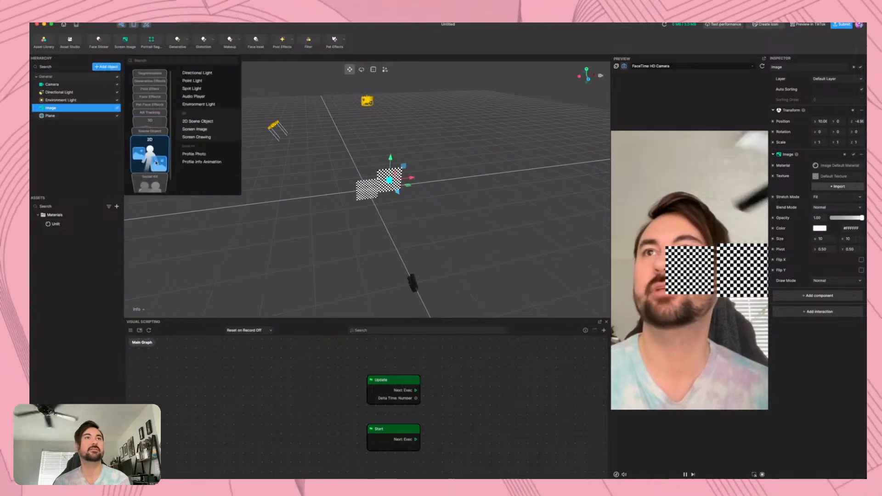
{"action": "left_click", "coordinate": [195, 127]}
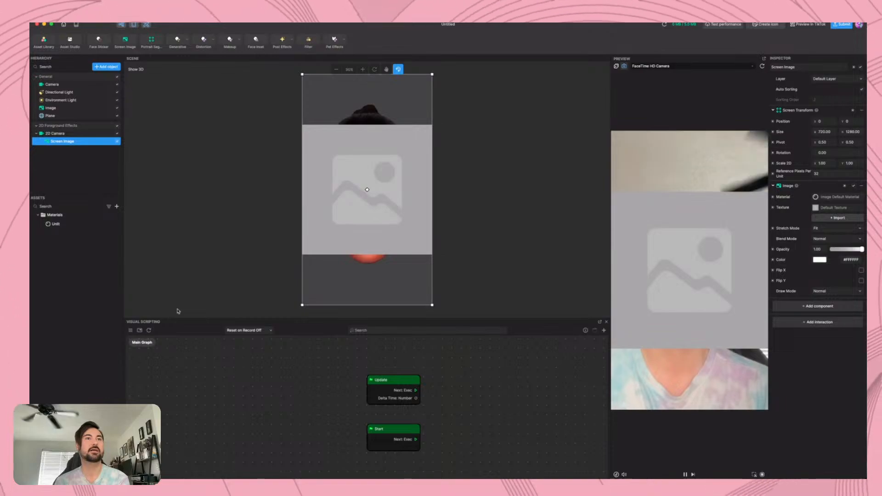
Add a World to Screen node to the Main Graph and place it beside the Update node
{"action": "scroll", "coordinate": [276, 402], "scroll_direction": "down", "scroll_amount": 3}
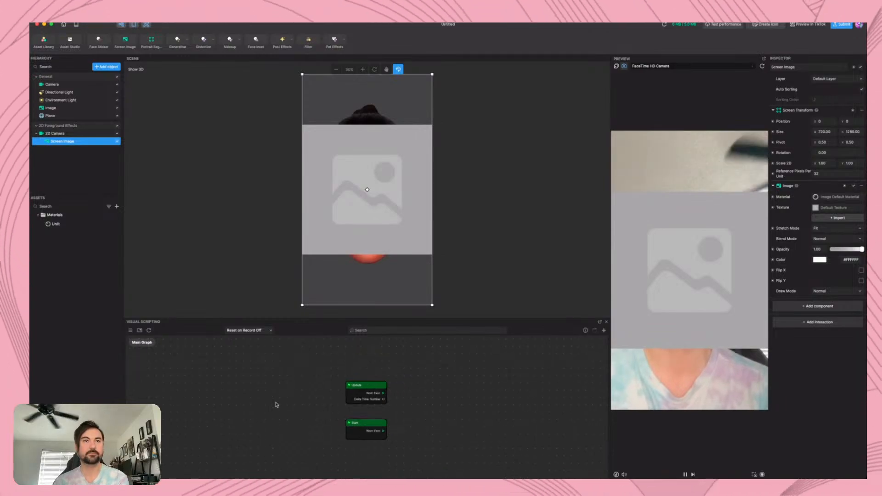
{"action": "right_click", "coordinate": [296, 358]}
{"action": "type", "text": "wor"}
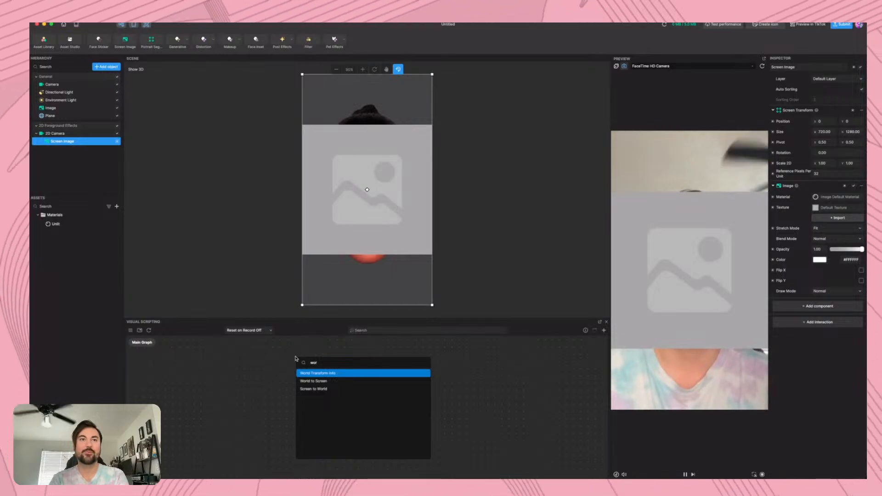
{"action": "key", "text": "Down"}
{"action": "key", "text": "Return"}
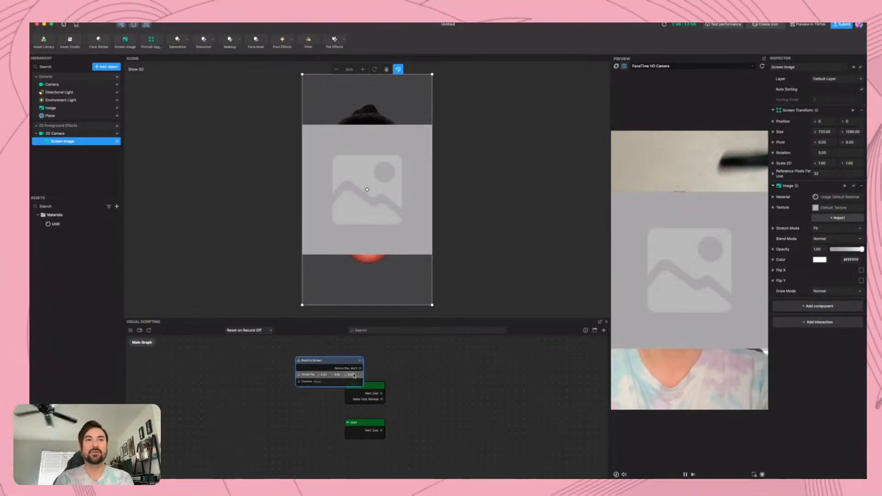
{"action": "left_click_drag", "start_coordinate": [296, 359], "coordinate": [412, 361]}
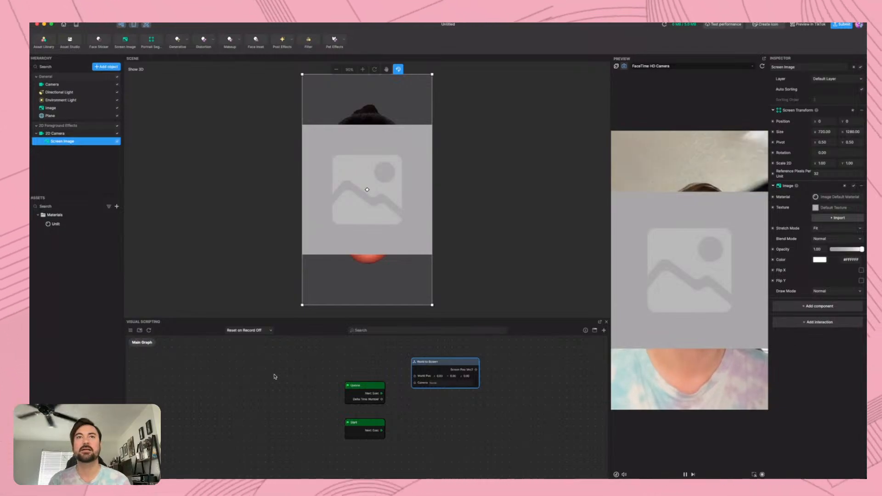
Add a Head Tracker and connect a Get Position node for its transform to World to Screen's World Pos input
{"action": "left_click", "coordinate": [105, 67]}
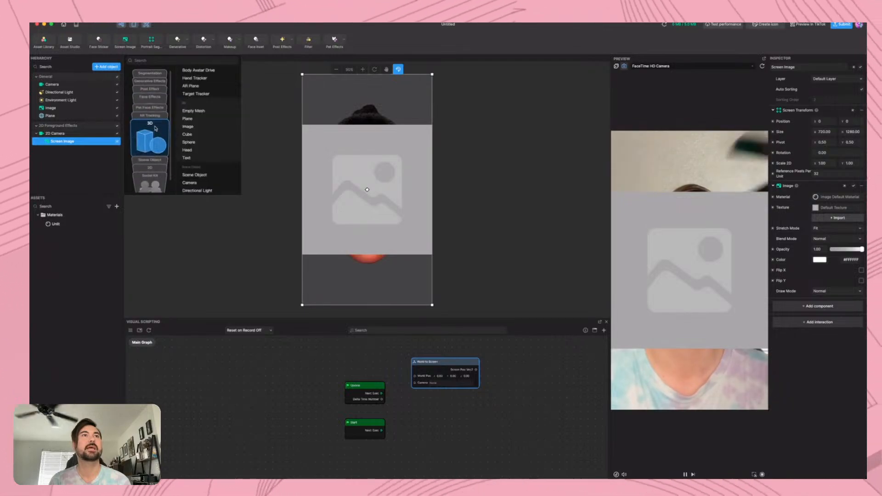
{"action": "left_click", "coordinate": [206, 107]}
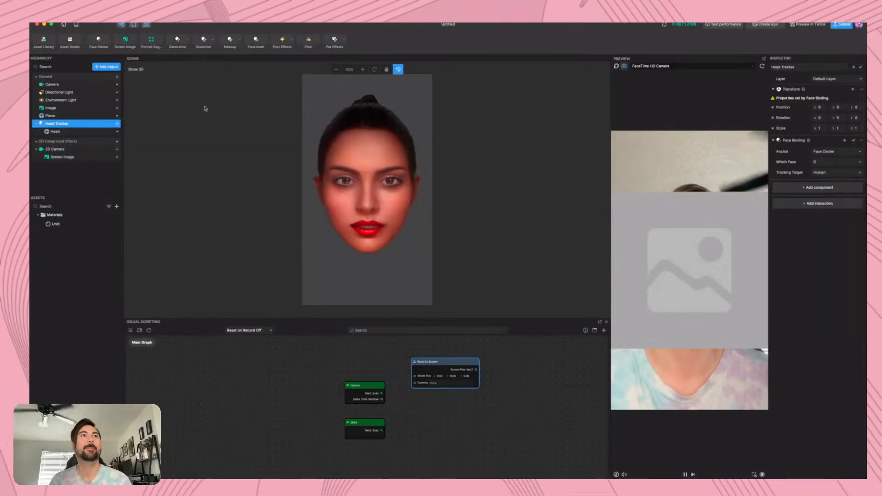
{"action": "left_click", "coordinate": [773, 107]}
{"action": "left_click", "coordinate": [788, 117]}
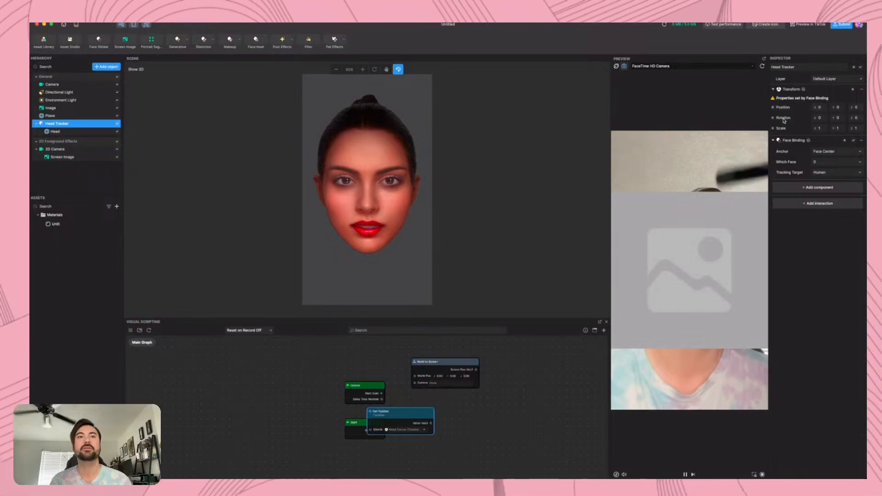
{"action": "left_click_drag", "start_coordinate": [402, 413], "coordinate": [415, 376]}
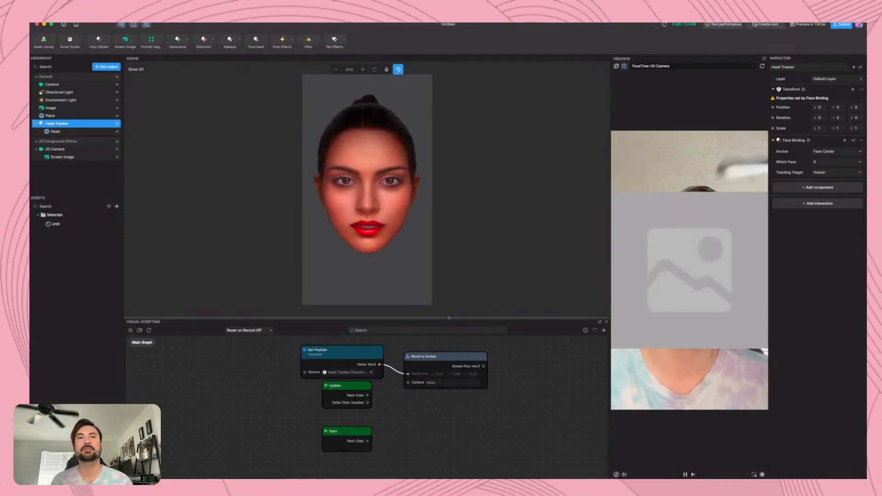
Enlarge the graph area, set World to Screen's Camera input to the General group's Camera, and move Get Position clear of the Update node
{"action": "left_click_drag", "start_coordinate": [448, 318], "coordinate": [451, 157]}
{"action": "scroll", "coordinate": [379, 320], "scroll_direction": "up", "scroll_amount": 5}
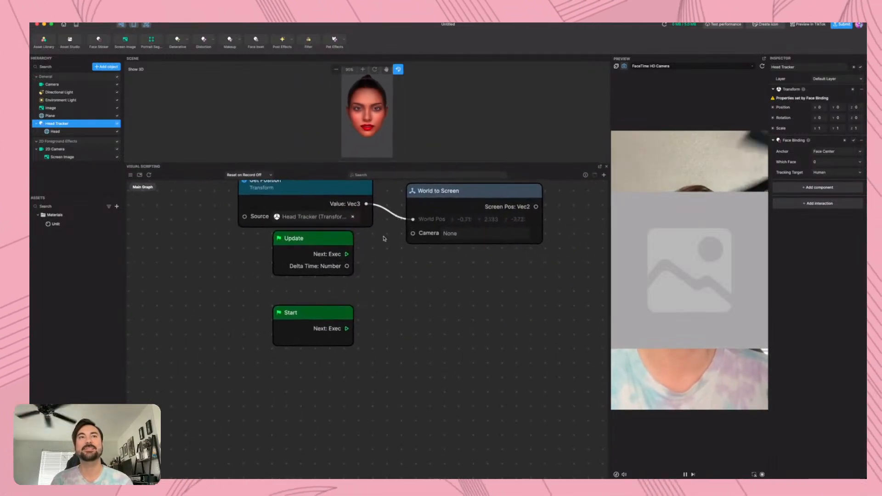
{"action": "scroll", "coordinate": [380, 320], "scroll_direction": "up", "scroll_amount": 3}
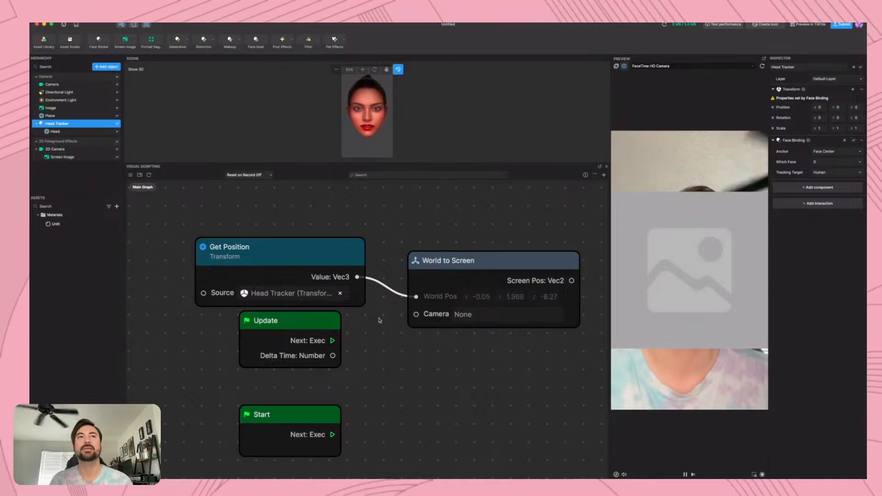
{"action": "left_click", "coordinate": [478, 315]}
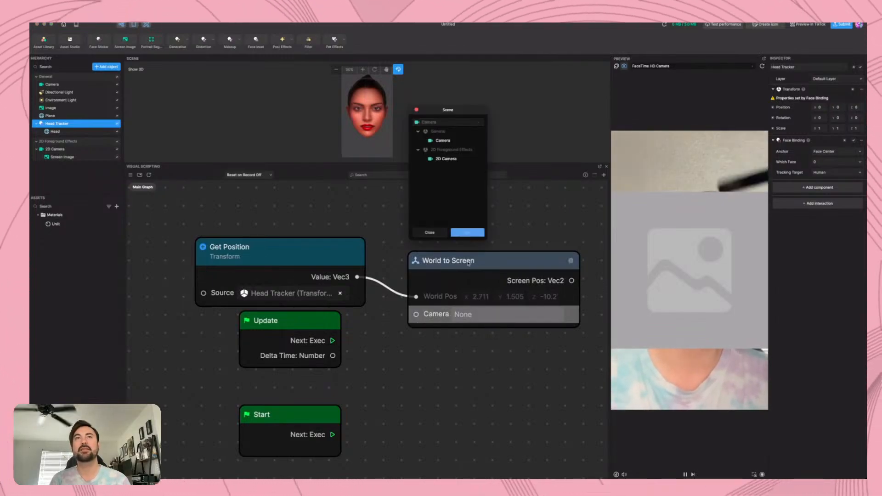
{"action": "left_click", "coordinate": [448, 140]}
{"action": "left_click", "coordinate": [468, 233]}
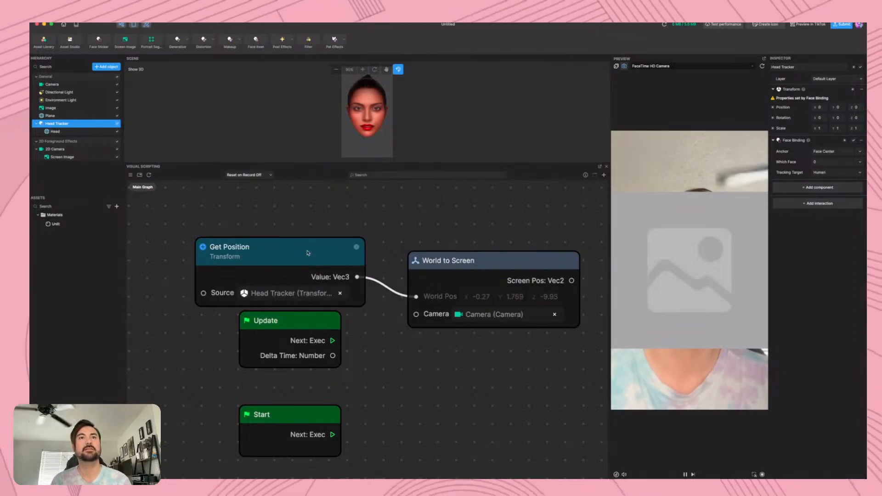
{"action": "left_click_drag", "start_coordinate": [268, 249], "coordinate": [286, 238]}
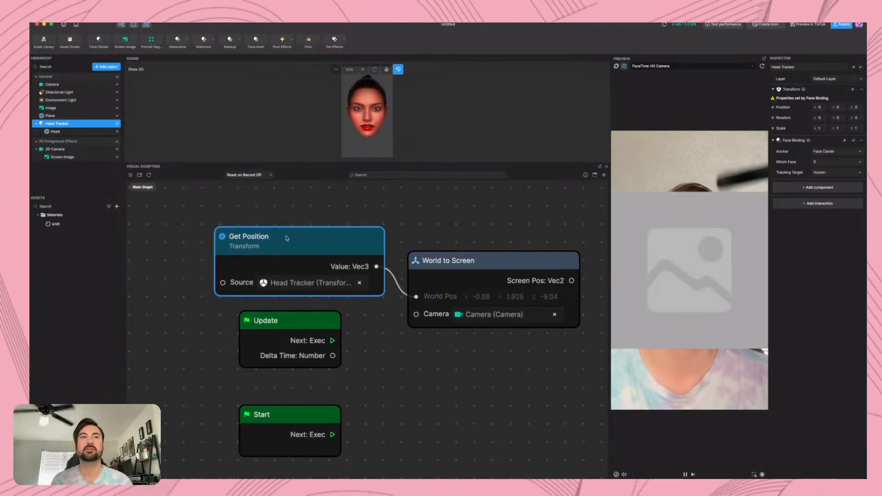
Add a Set Position node for the Screen Image's Screen Transform, run it from Update, and feed its Value from World to Screen's Screen Pos
{"action": "scroll", "coordinate": [356, 377], "scroll_direction": "down", "scroll_amount": 4}
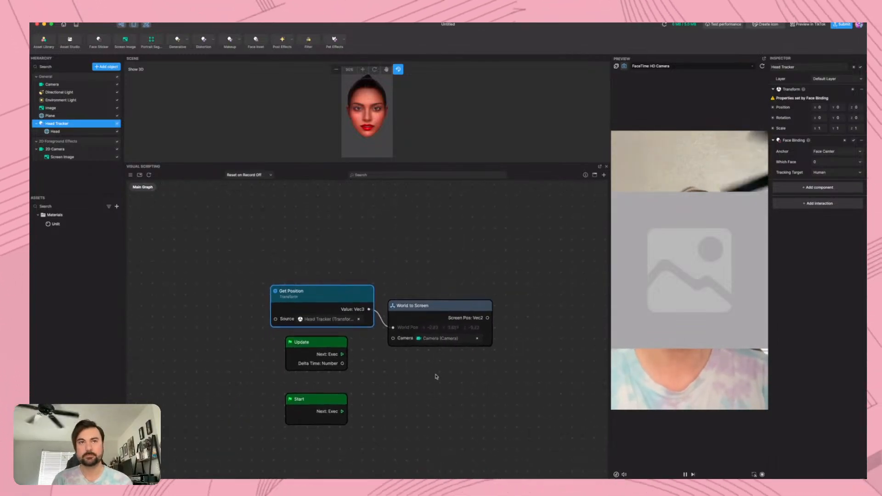
{"action": "left_click_drag", "start_coordinate": [436, 376], "coordinate": [345, 388]}
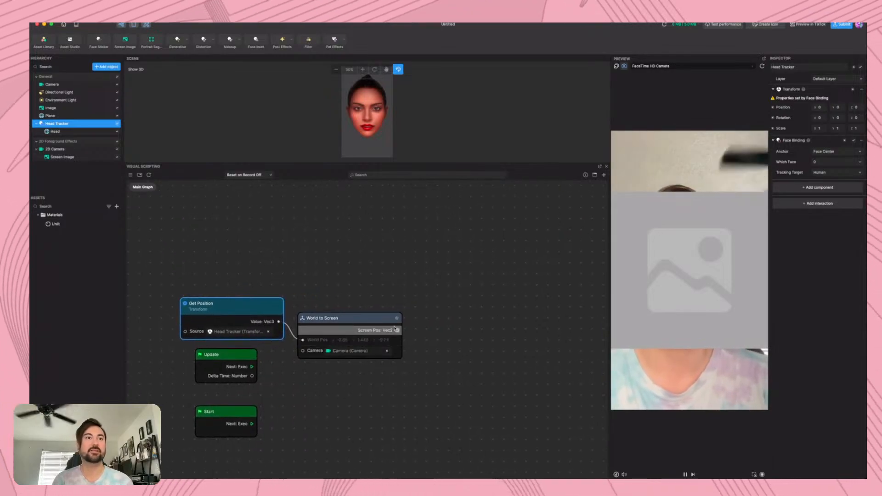
{"action": "left_click", "coordinate": [87, 156]}
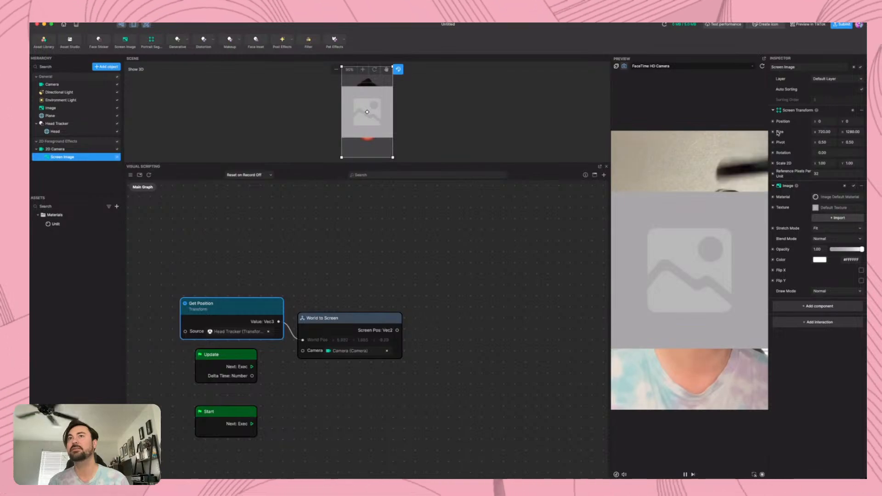
{"action": "left_click_drag", "start_coordinate": [773, 123], "coordinate": [469, 291]}
{"action": "left_click_drag", "start_coordinate": [252, 364], "coordinate": [431, 331]}
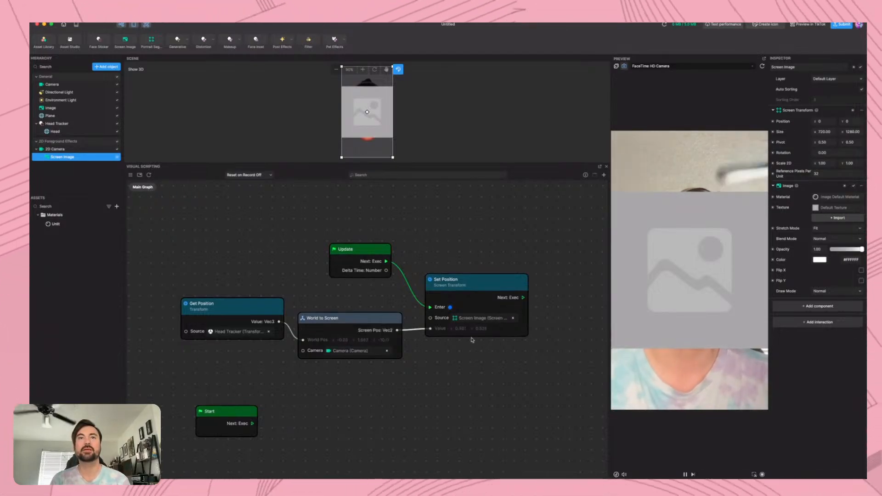
{"action": "scroll", "coordinate": [472, 340], "scroll_direction": "up", "scroll_amount": 5}
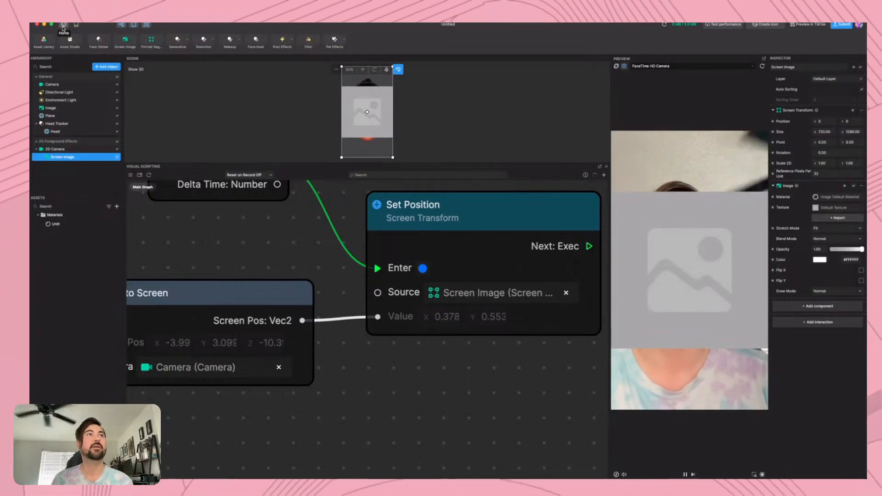
Import the Screen To Pixel asset from the Visual Scripting category of the Asset Library and close the library
{"action": "left_click", "coordinate": [45, 43]}
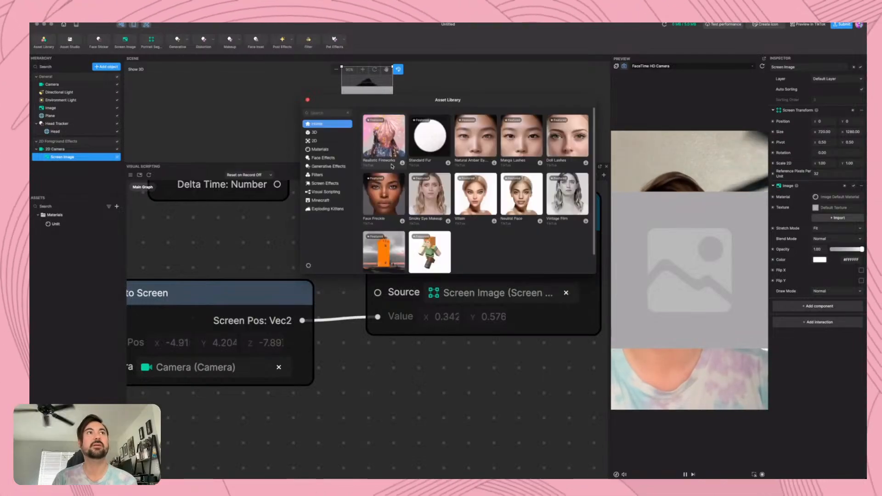
{"action": "left_click", "coordinate": [316, 193]}
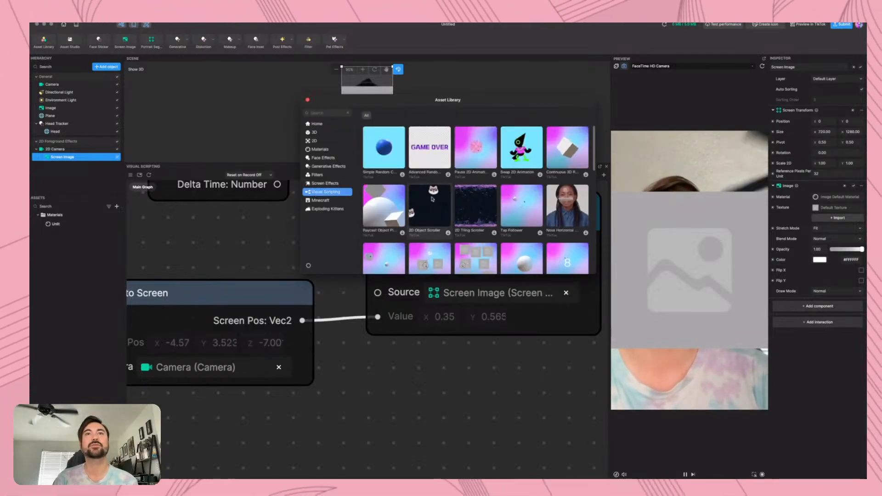
{"action": "scroll", "coordinate": [536, 182], "scroll_direction": "down", "scroll_amount": 2}
{"action": "scroll", "coordinate": [538, 180], "scroll_direction": "down", "scroll_amount": 2}
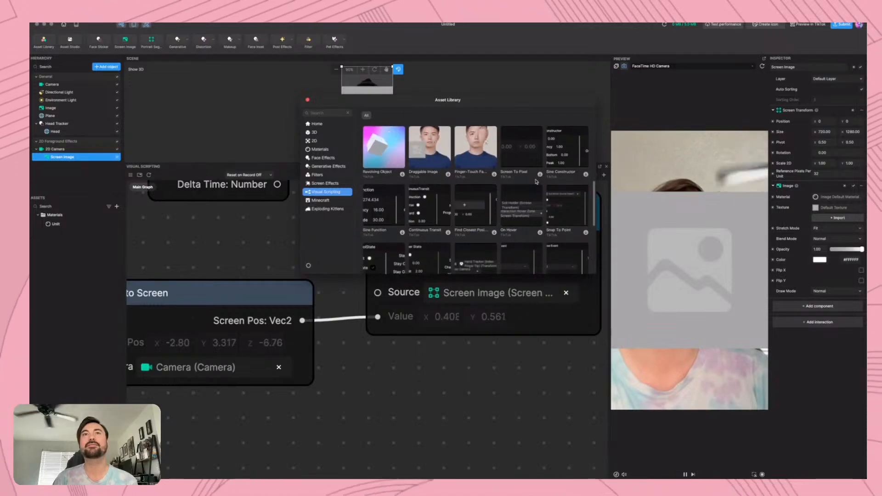
{"action": "left_click", "coordinate": [540, 174]}
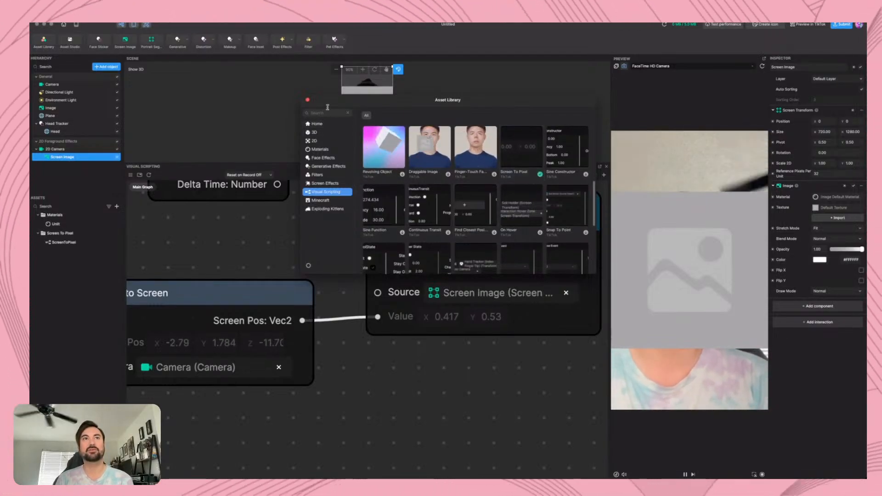
{"action": "left_click", "coordinate": [307, 101]}
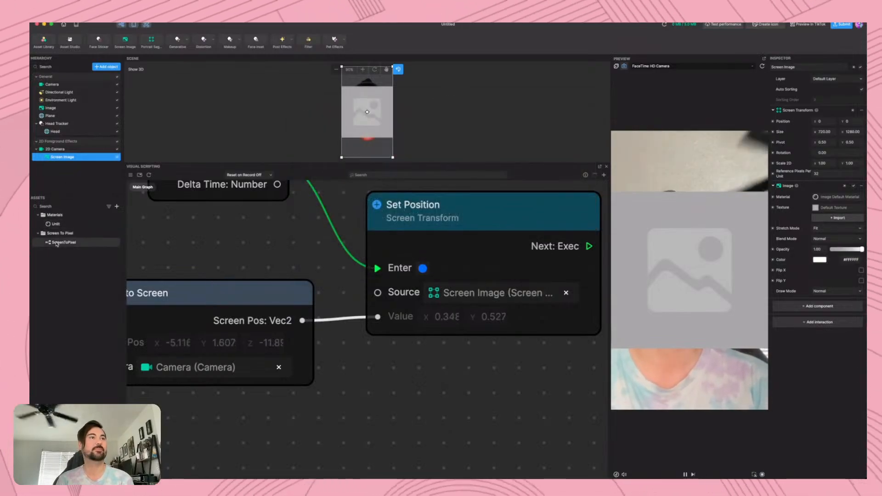
Add a Screen to Pixel node to the graph and wire it between World to Screen's Screen Pos and Set Position's Value
{"action": "left_click_drag", "start_coordinate": [63, 242], "coordinate": [413, 407]}
{"action": "scroll", "coordinate": [413, 406], "scroll_direction": "down", "scroll_amount": 5}
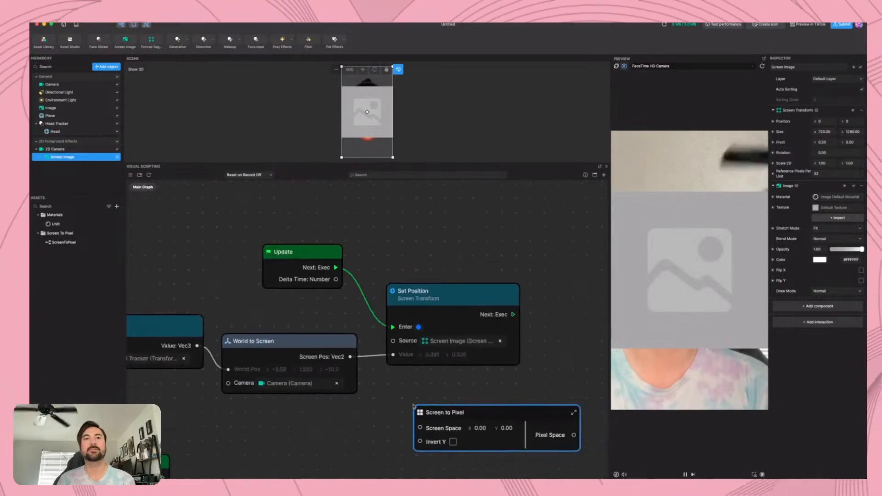
{"action": "left_click_drag", "start_coordinate": [362, 365], "coordinate": [419, 423]}
{"action": "left_click_drag", "start_coordinate": [545, 430], "coordinate": [396, 364]}
{"action": "left_click_drag", "start_coordinate": [450, 329], "coordinate": [498, 301]}
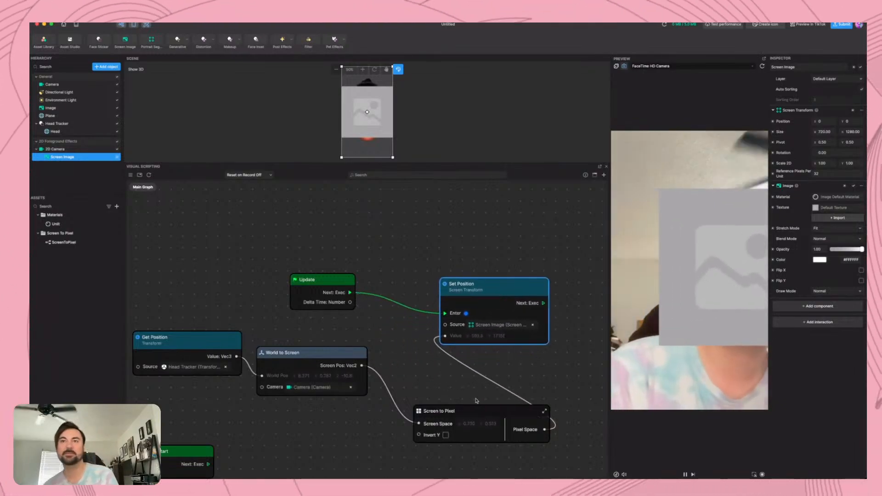
Tidy the graph by placing Screen to Pixel directly beside World to Screen and Set Position above it
{"action": "left_click_drag", "start_coordinate": [480, 409], "coordinate": [441, 361]}
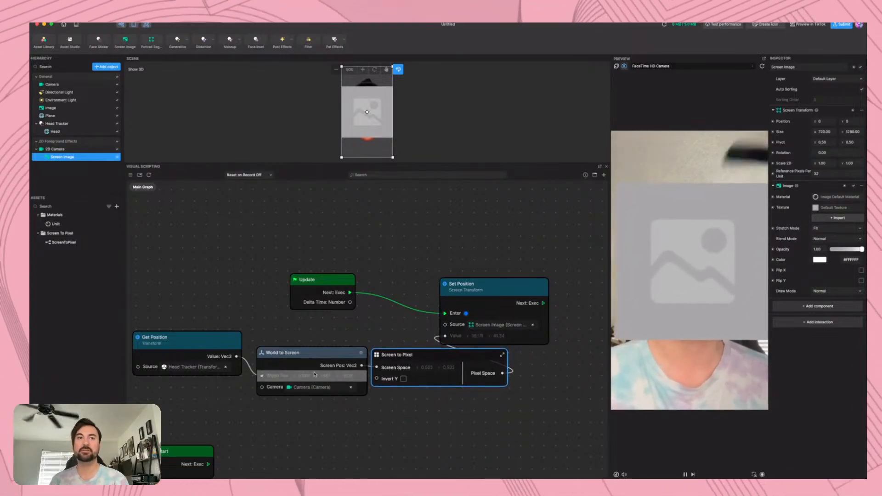
{"action": "left_click_drag", "start_coordinate": [528, 293], "coordinate": [529, 270]}
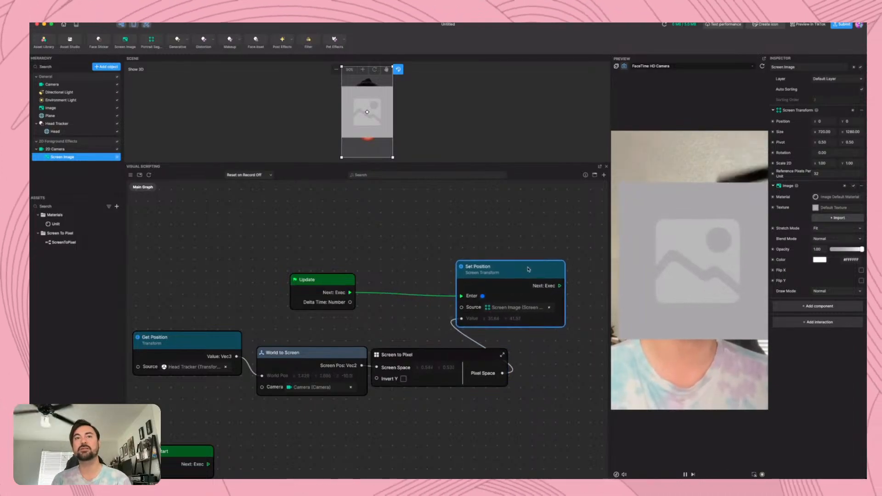
{"action": "left_click_drag", "start_coordinate": [423, 359], "coordinate": [423, 358]}
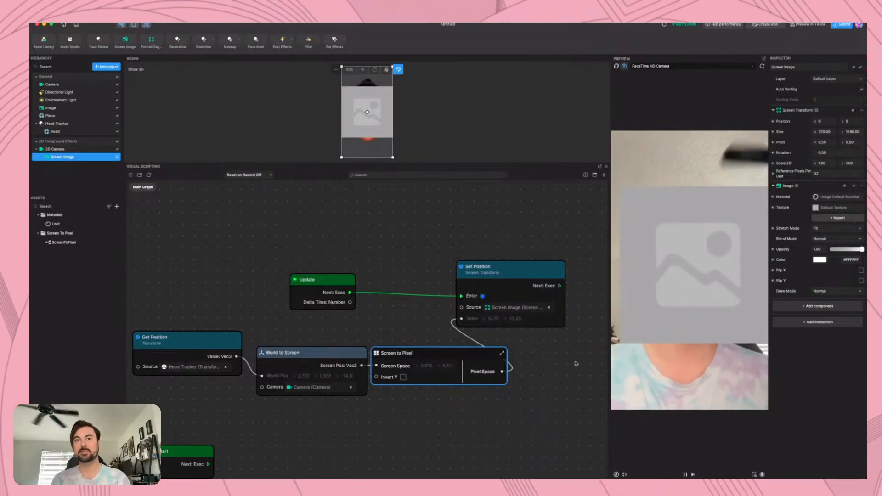
{"action": "middle_click_drag", "start_coordinate": [550, 376], "coordinate": [459, 374]}
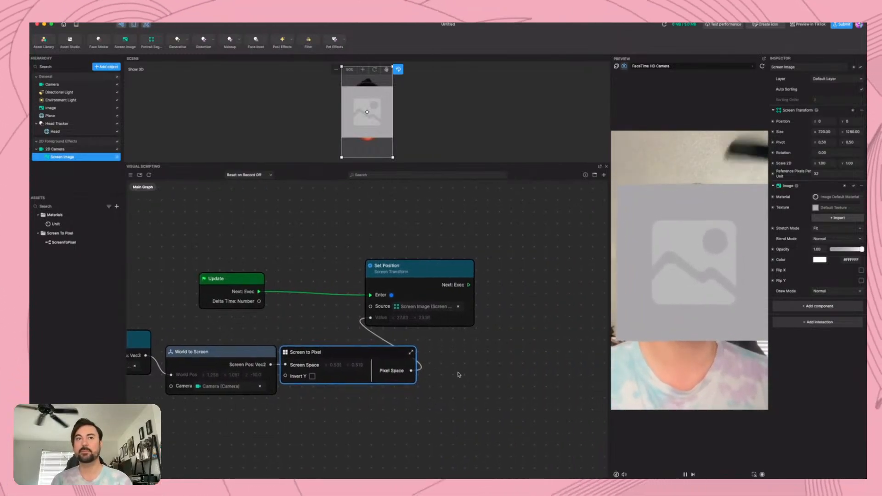
{"action": "left_click", "coordinate": [450, 272]}
{"action": "left_click_drag", "start_coordinate": [450, 273], "coordinate": [451, 271]}
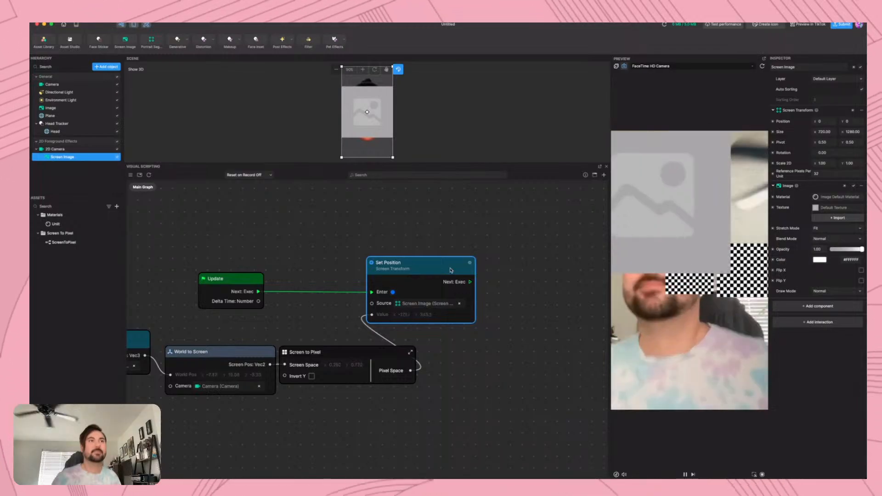
Hide the Screen Image, parent the Plane to the Head Tracker, and hide the tracker's Head mesh
{"action": "left_click", "coordinate": [117, 158]}
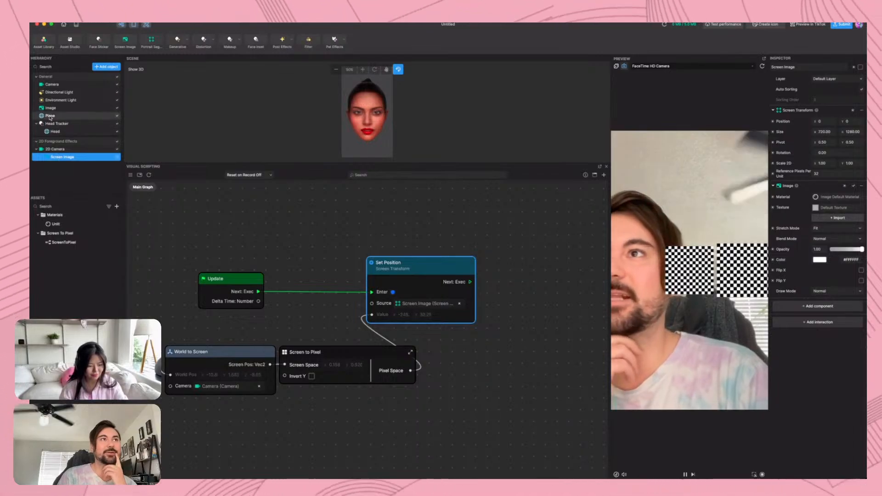
{"action": "left_click_drag", "start_coordinate": [57, 116], "coordinate": [57, 127]}
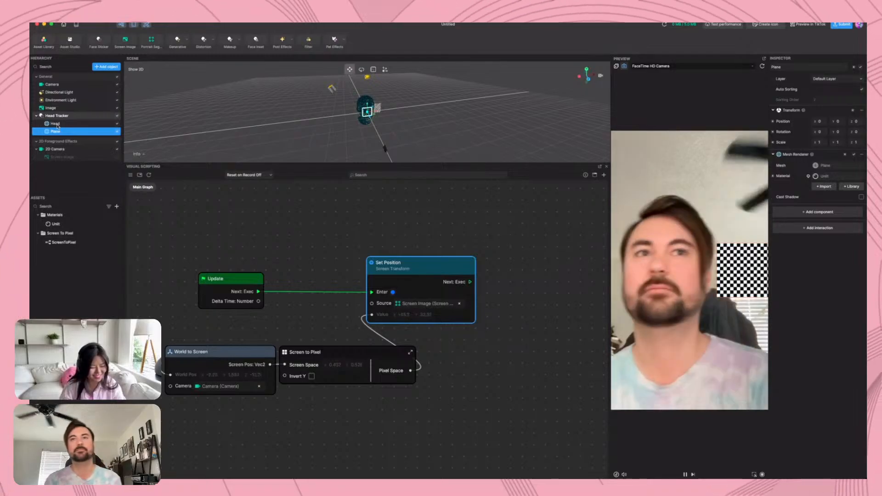
{"action": "left_click", "coordinate": [117, 124]}
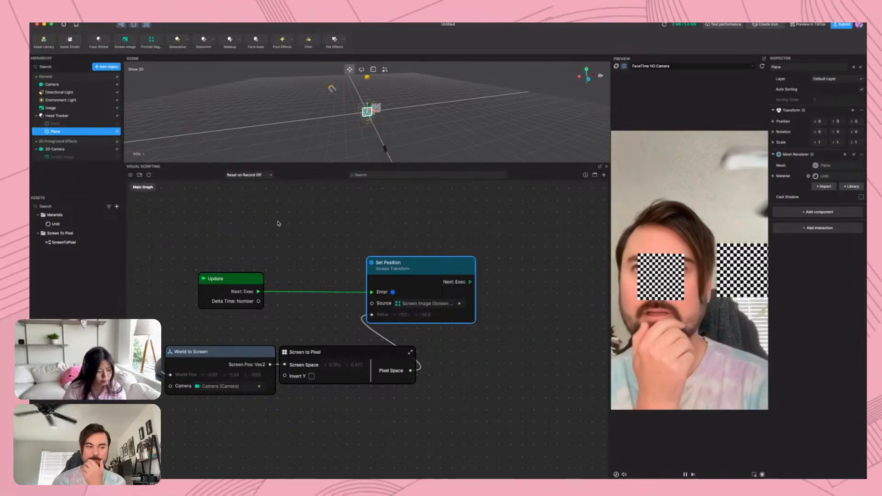
Create an Empty Material asset, select it, and reposition its Shader node in the material graph
{"action": "left_click", "coordinate": [117, 206]}
{"action": "mouse_move", "coordinate": [155, 250]}
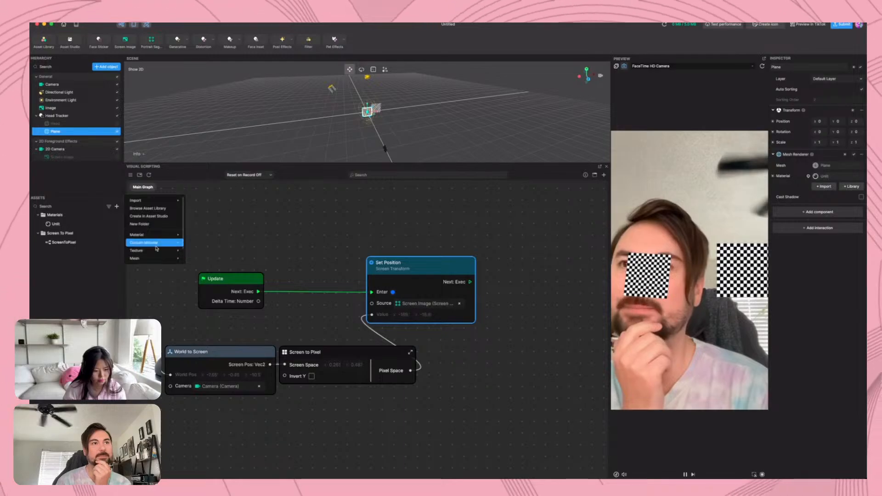
{"action": "left_click", "coordinate": [211, 243]}
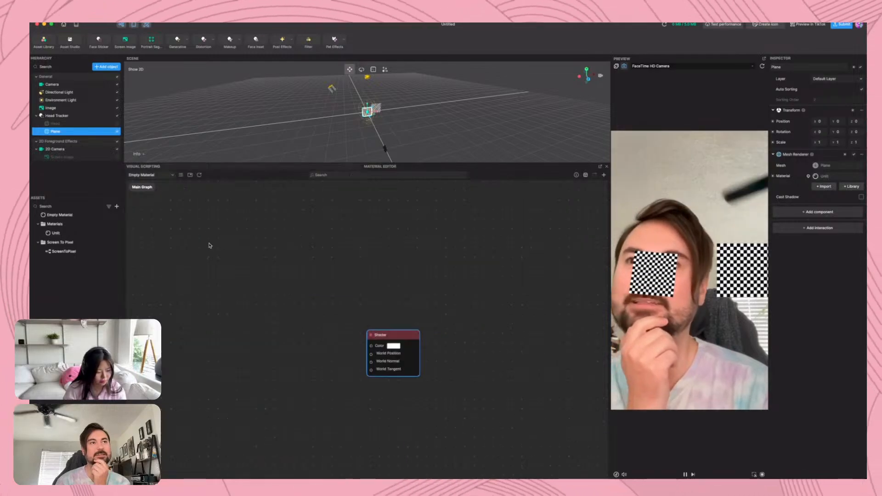
{"action": "left_click", "coordinate": [80, 214]}
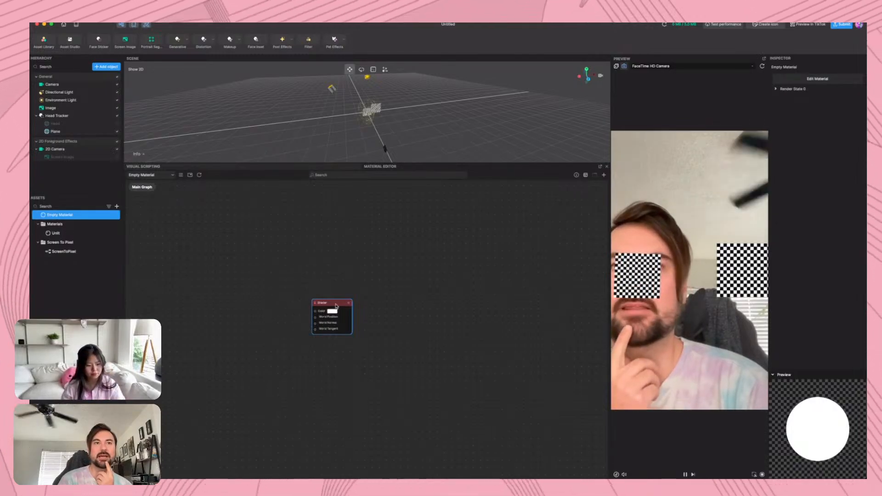
{"action": "left_click_drag", "start_coordinate": [334, 303], "coordinate": [369, 294]}
{"action": "scroll", "coordinate": [369, 327], "scroll_direction": "up", "scroll_amount": 3}
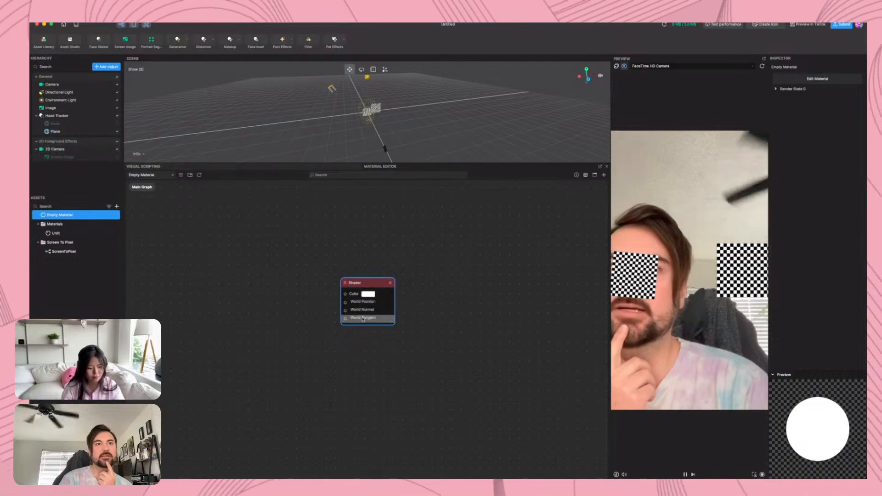
{"action": "left_click_drag", "start_coordinate": [371, 289], "coordinate": [389, 285]}
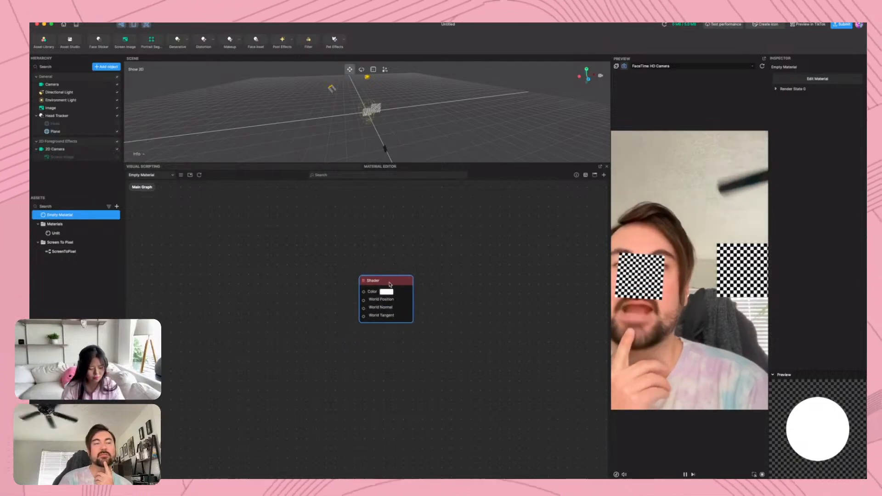
Add a Sample Texture 2D LOD node to the material graph and place it below and to the left of the Shader node
{"action": "right_click", "coordinate": [193, 286]}
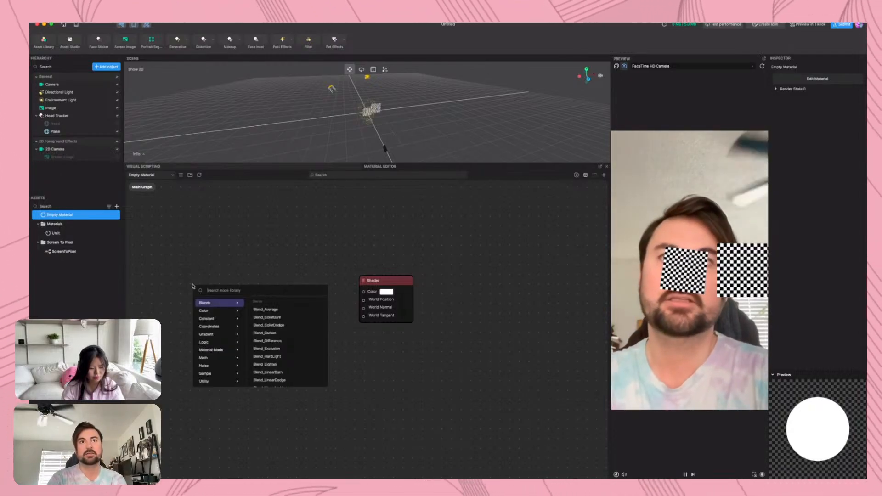
{"action": "type", "text": "2"}
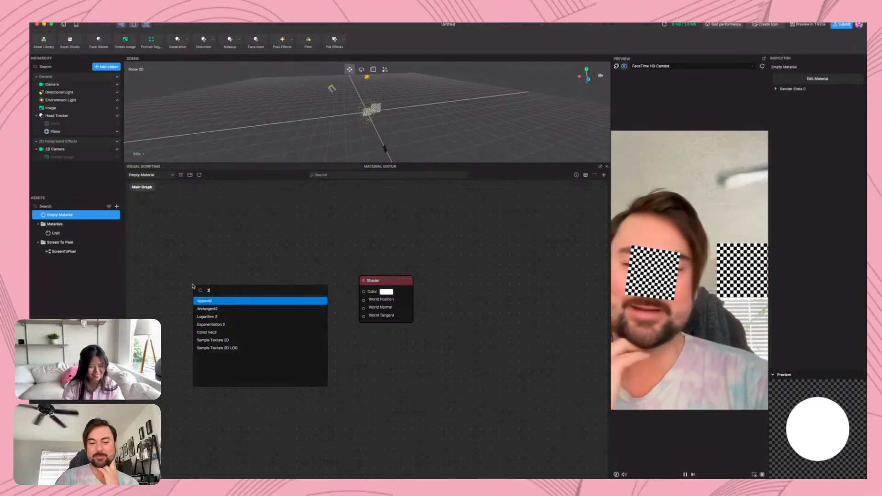
{"action": "left_click", "coordinate": [233, 347]}
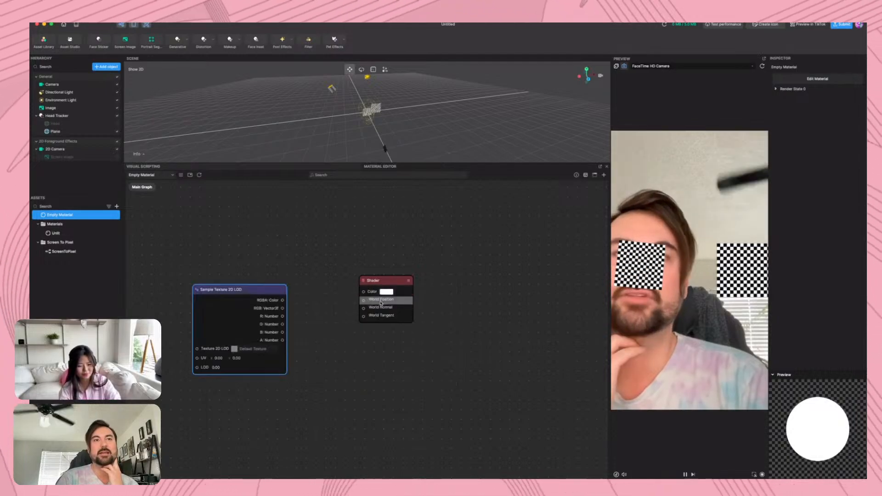
{"action": "left_click_drag", "start_coordinate": [253, 292], "coordinate": [278, 330]}
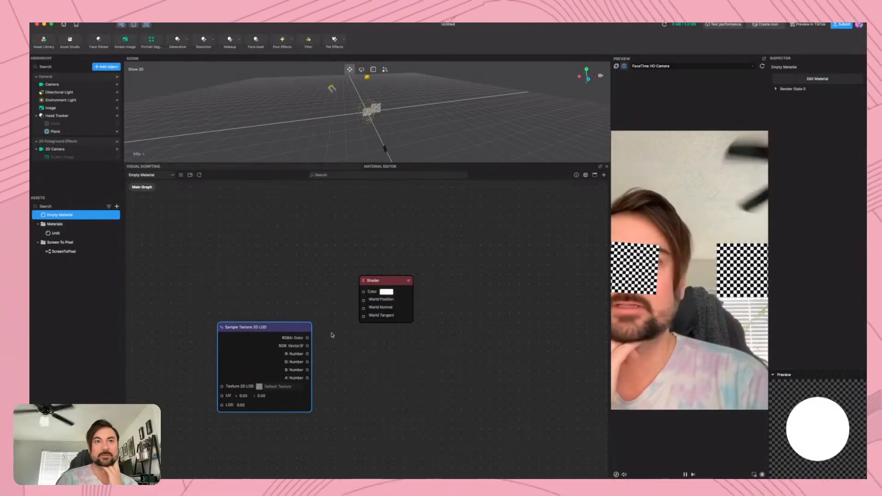
{"action": "left_click_drag", "start_coordinate": [393, 280], "coordinate": [393, 260]}
{"action": "left_click", "coordinate": [277, 331]}
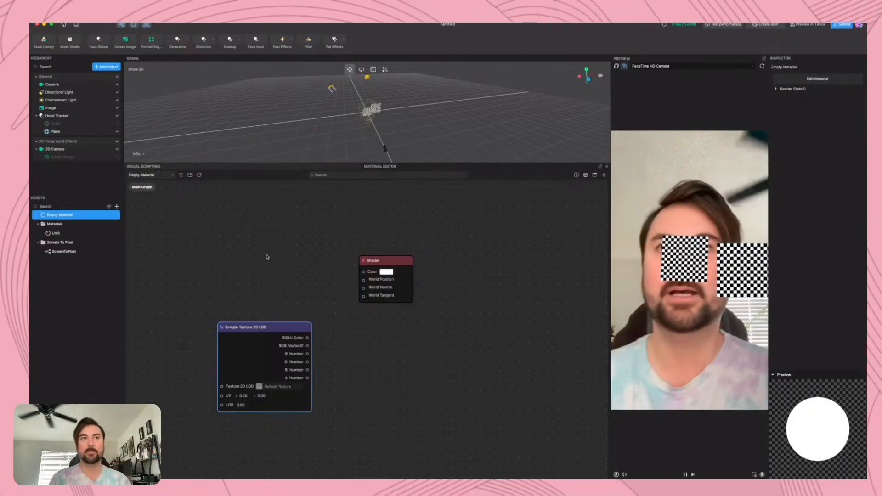
Add a Sample Texture 2D node above the LOD sampler and move the Shader node farther to the right
{"action": "right_click", "coordinate": [265, 255]}
{"action": "type", "text": "sam"}
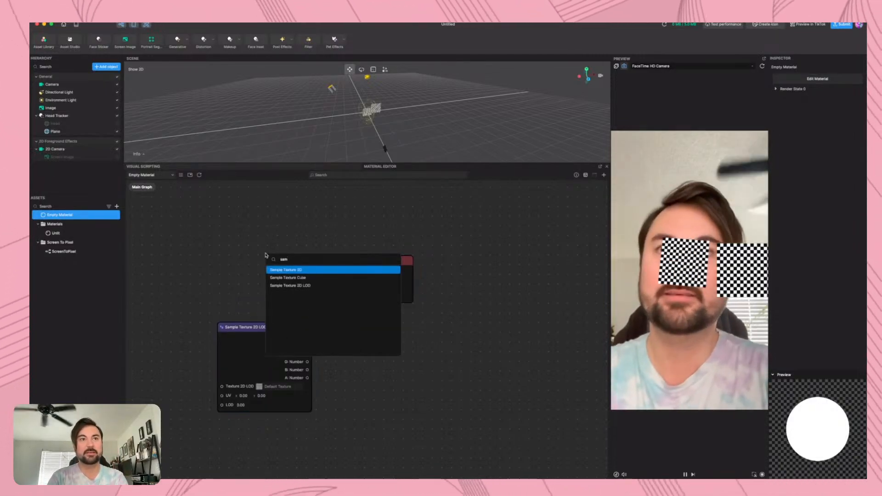
{"action": "left_click", "coordinate": [287, 270]}
{"action": "left_click_drag", "start_coordinate": [300, 258], "coordinate": [255, 235]}
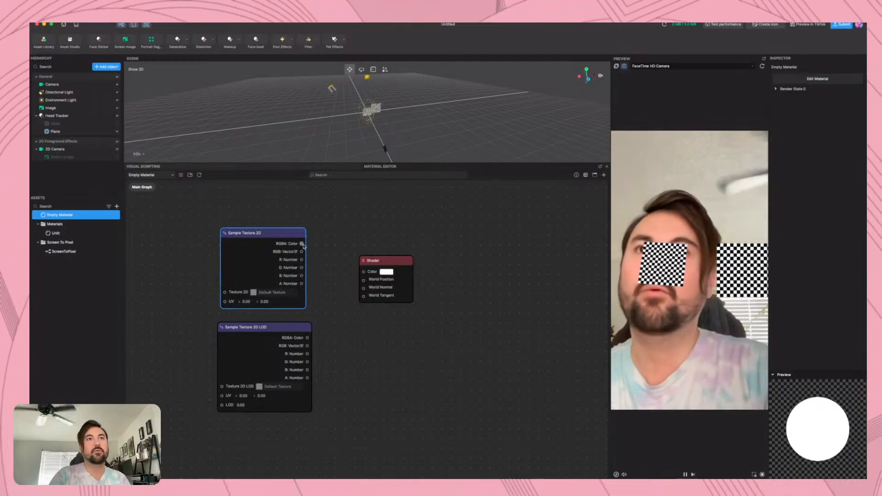
{"action": "left_click_drag", "start_coordinate": [395, 264], "coordinate": [428, 267]}
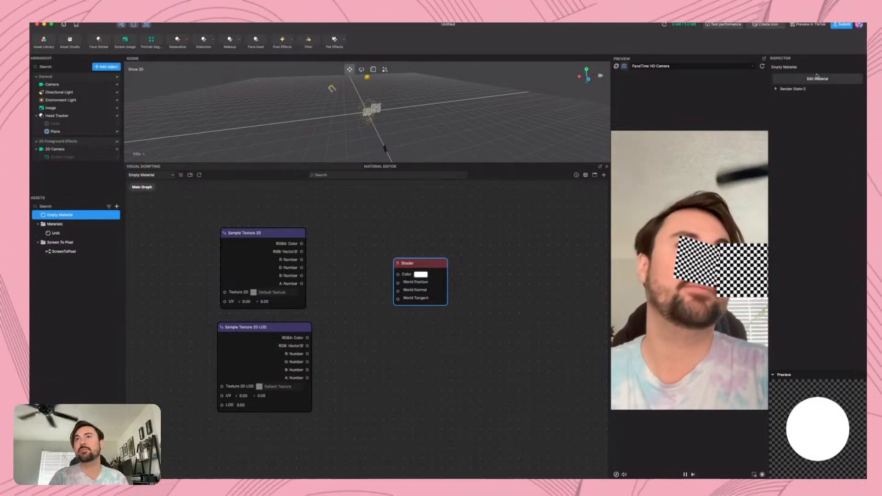
Create a Float parameter for the material and place its node above the Sample Texture 2D node in the graph
{"action": "left_click", "coordinate": [180, 175]}
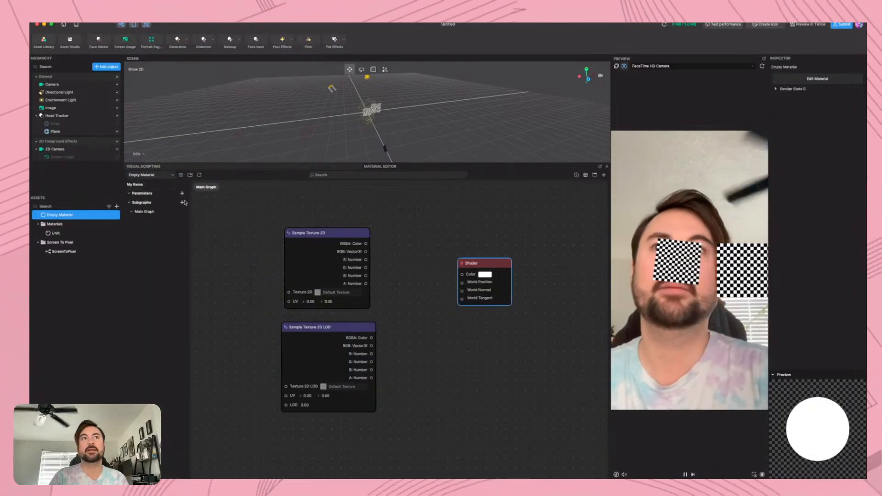
{"action": "left_click", "coordinate": [182, 193]}
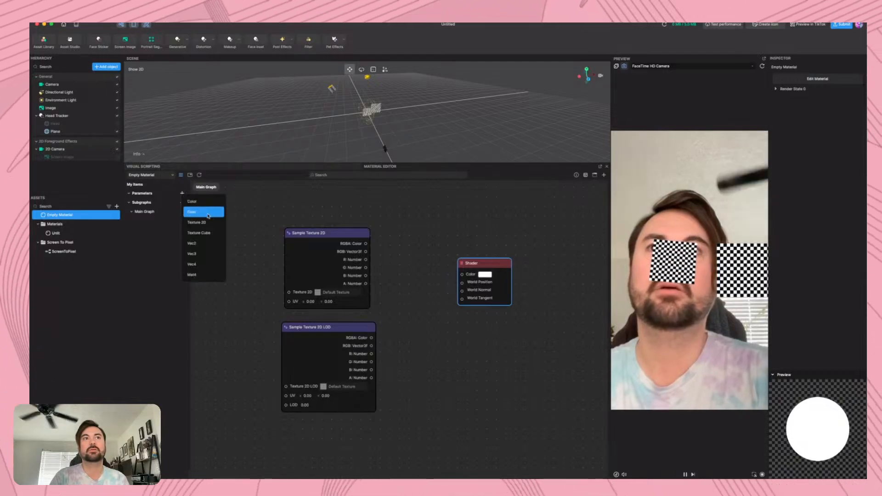
{"action": "left_click", "coordinate": [205, 212]}
{"action": "left_click", "coordinate": [298, 214]}
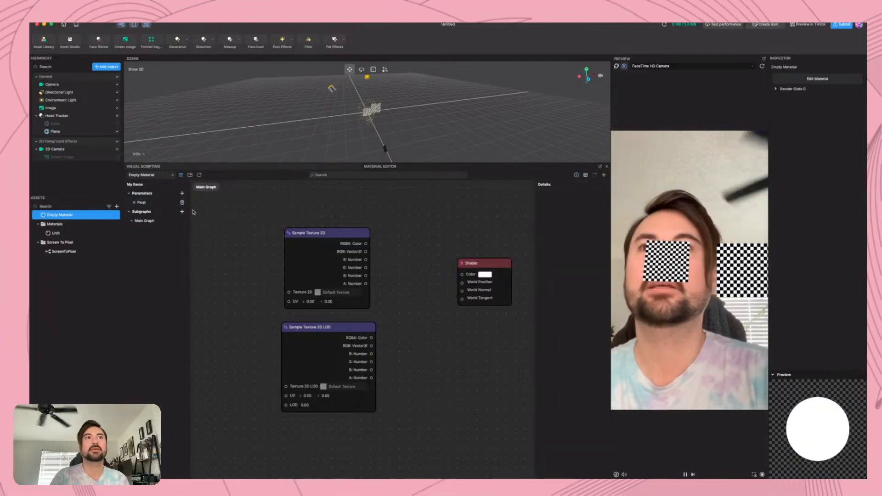
{"action": "double_click", "coordinate": [135, 203]}
{"action": "left_click_drag", "start_coordinate": [398, 345], "coordinate": [350, 212]}
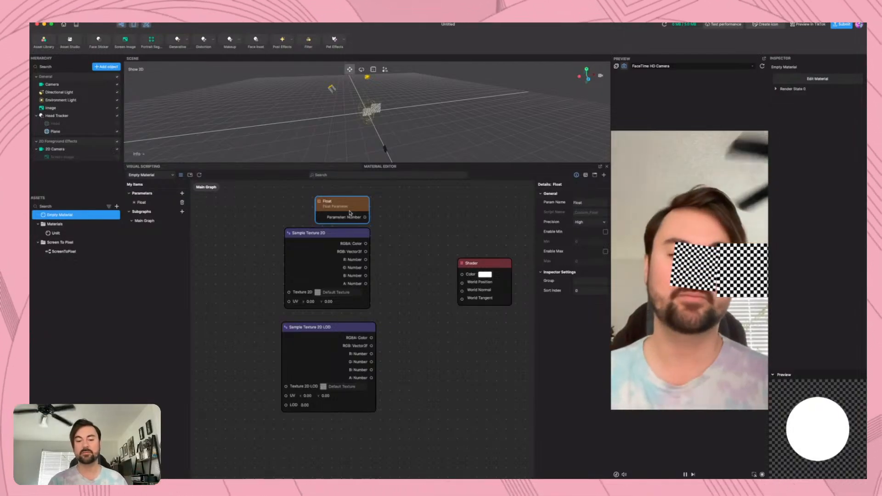
{"action": "left_click_drag", "start_coordinate": [350, 212], "coordinate": [349, 213]}
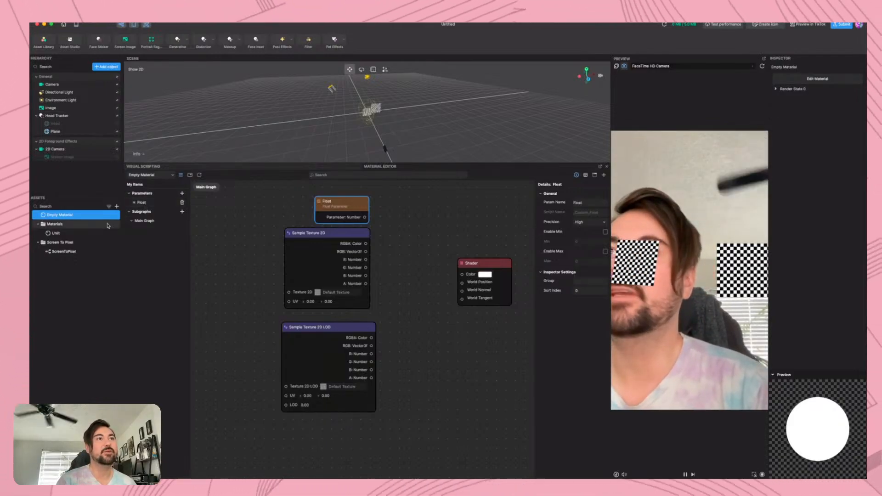
Show the Empty Material's render state settings and connect the Float parameter to the Shader node's Color input
{"action": "double_click", "coordinate": [59, 215]}
{"action": "left_click", "coordinate": [97, 279]}
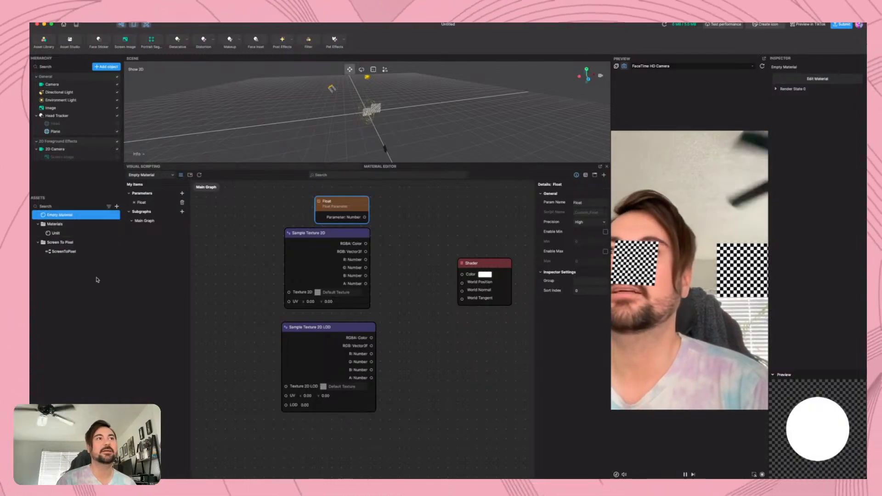
{"action": "left_click", "coordinate": [82, 216]}
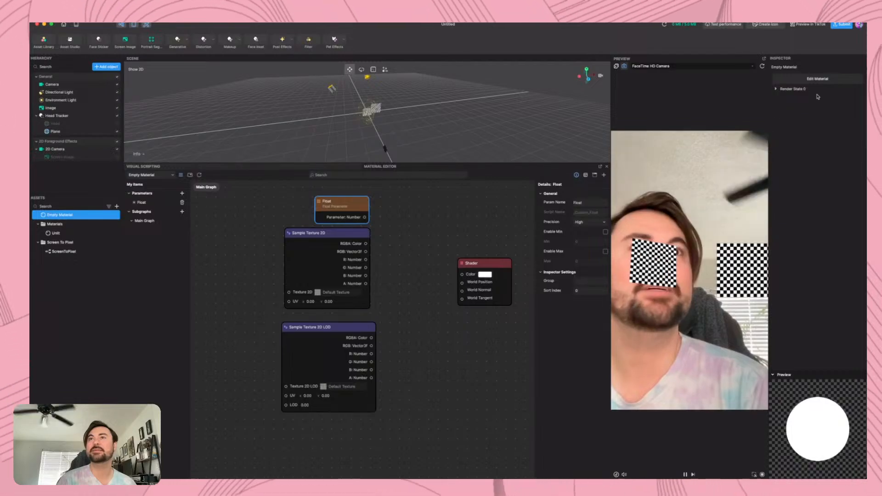
{"action": "left_click", "coordinate": [778, 89]}
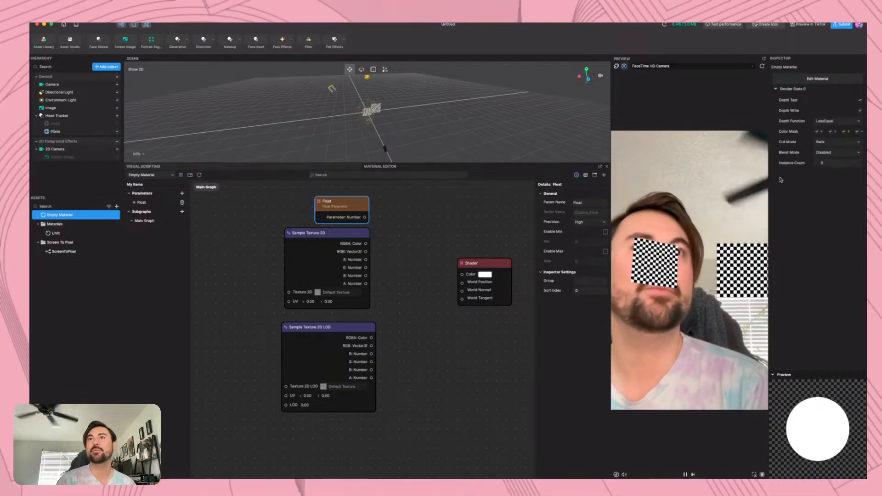
{"action": "left_click_drag", "start_coordinate": [365, 218], "coordinate": [464, 275]}
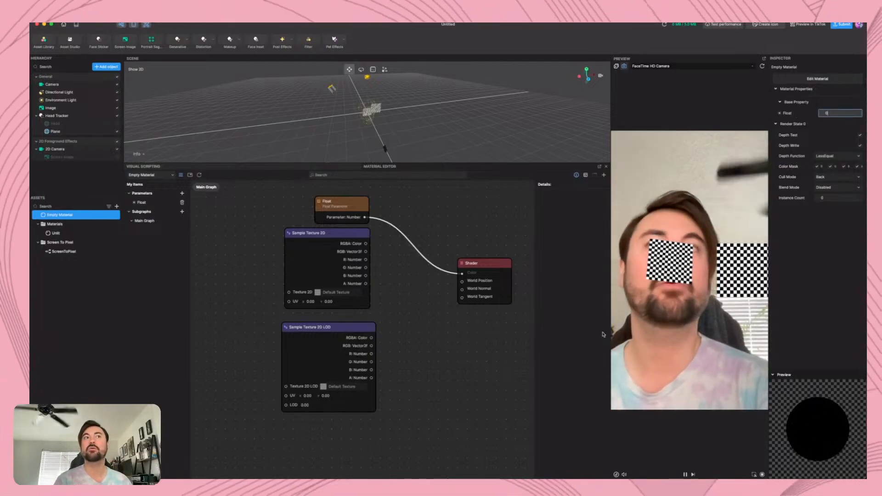
Assign Empty Material as the Plane's mesh renderer material
{"action": "left_click", "coordinate": [56, 132]}
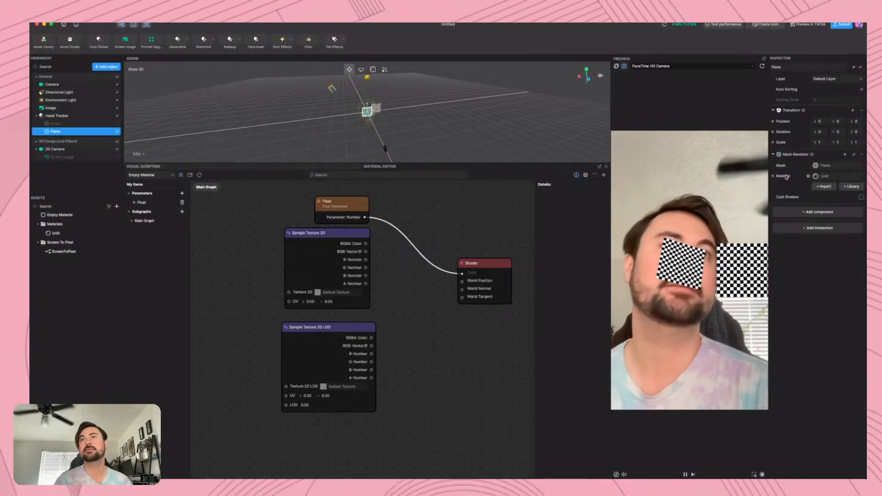
{"action": "left_click", "coordinate": [845, 178]}
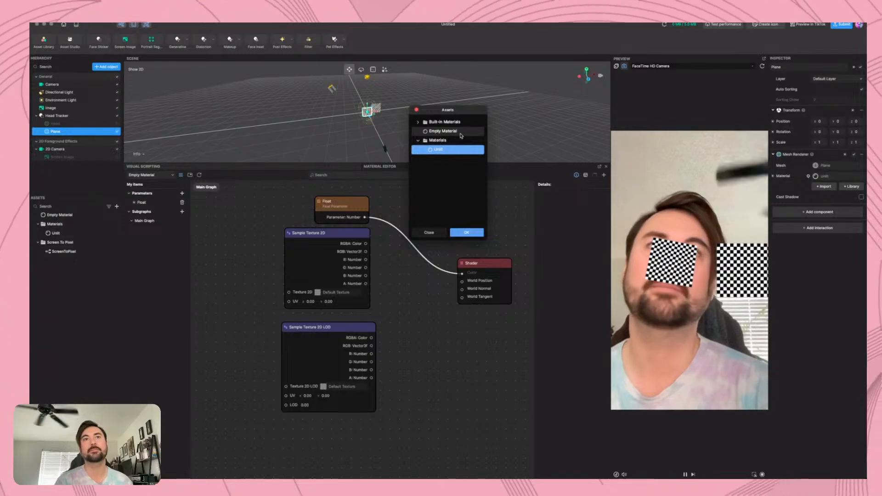
{"action": "left_click", "coordinate": [442, 131]}
{"action": "left_click", "coordinate": [466, 232]}
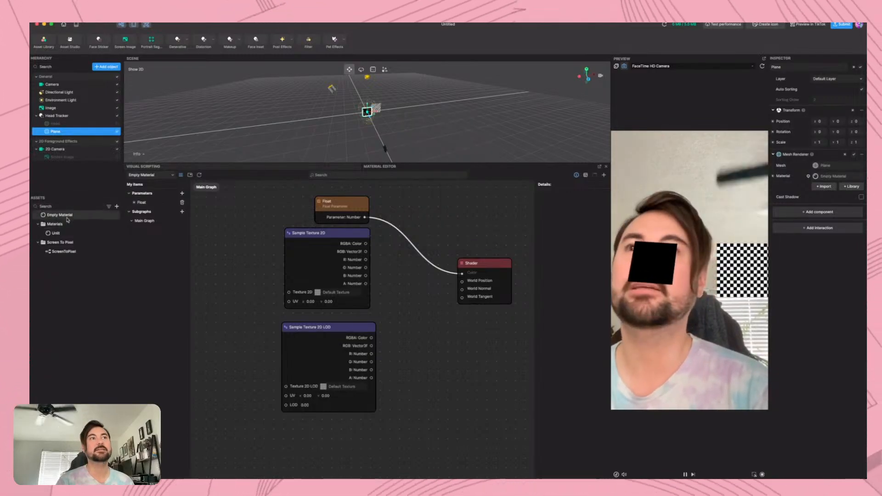
Sweep the Empty Material's Float property up to 1 and down to 0.1, and leave it at 0.3
{"action": "left_click", "coordinate": [64, 215]}
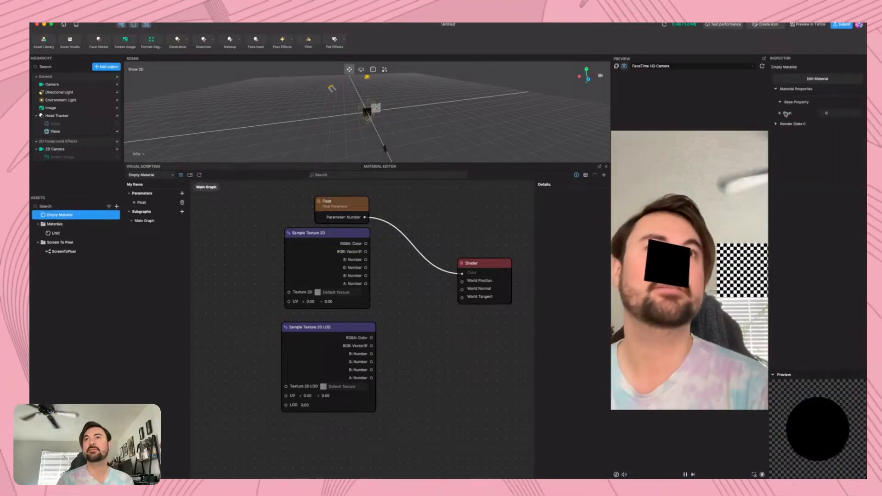
{"action": "left_click", "coordinate": [861, 112]}
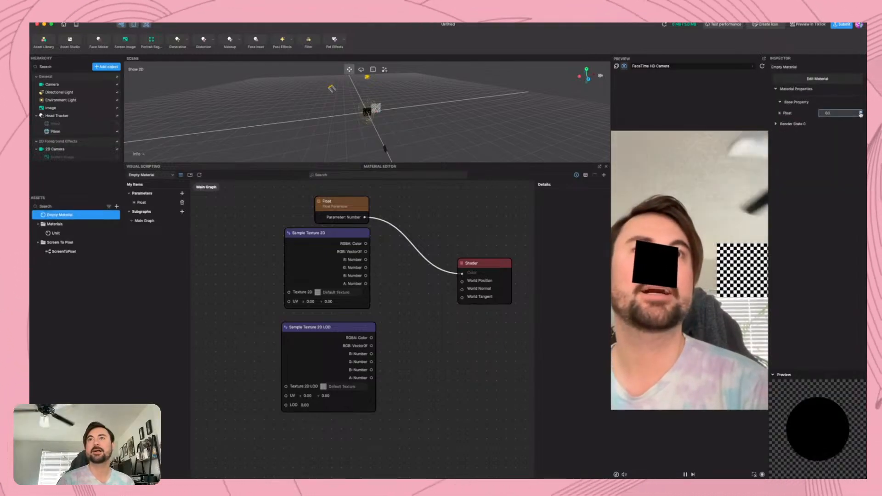
{"action": "left_click", "coordinate": [860, 112]}
{"action": "left_click", "coordinate": [860, 112]}
{"action": "left_click", "coordinate": [860, 112]}
{"action": "left_click", "coordinate": [861, 113]}
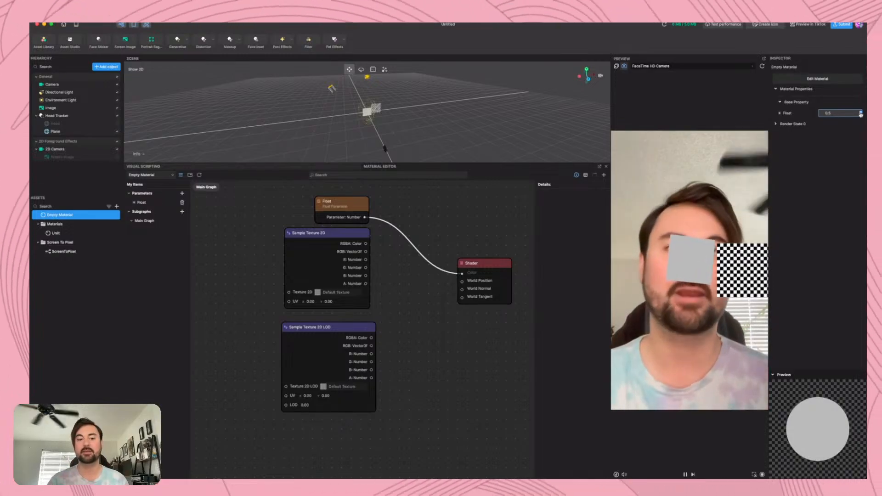
{"action": "left_click", "coordinate": [861, 113]}
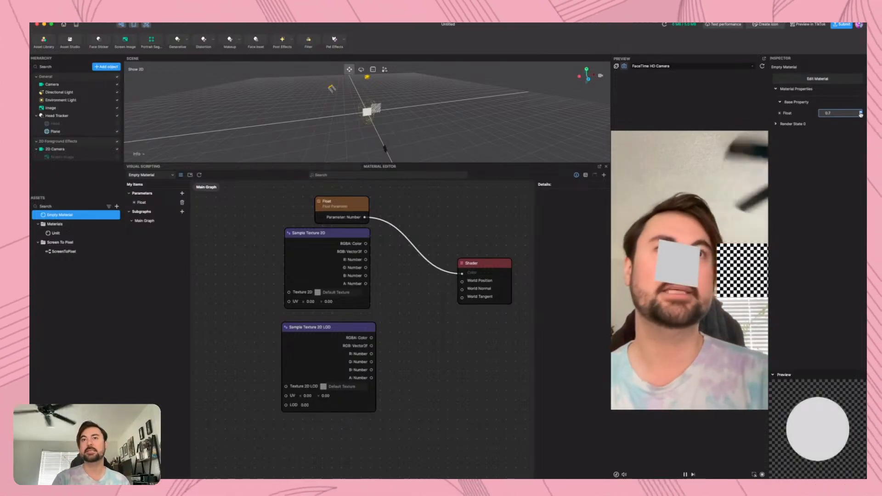
{"action": "left_click", "coordinate": [860, 112]}
{"action": "left_click", "coordinate": [860, 112]}
{"action": "left_click", "coordinate": [860, 112]}
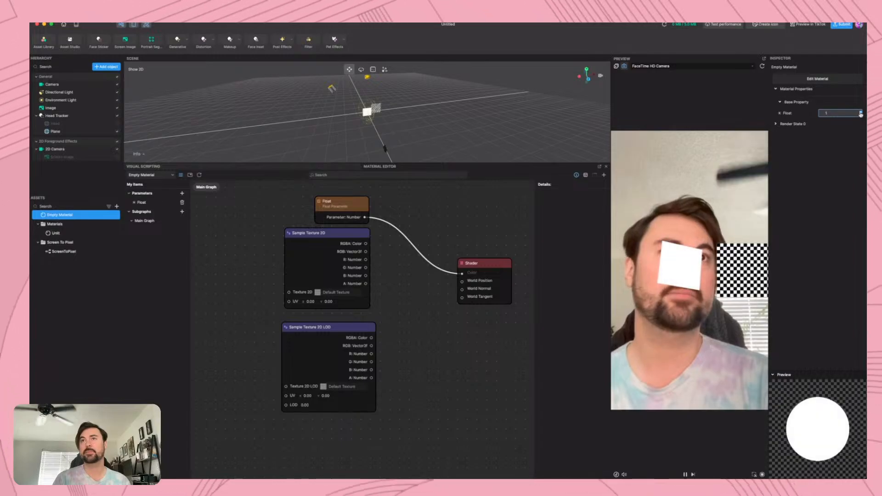
{"action": "left_click", "coordinate": [860, 115]}
{"action": "left_click", "coordinate": [861, 115]}
{"action": "left_click", "coordinate": [860, 114]}
{"action": "left_click", "coordinate": [860, 115]}
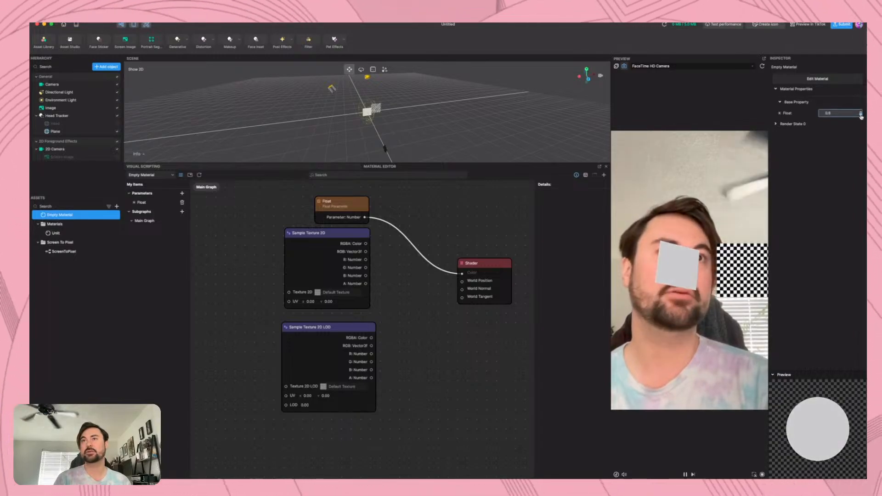
{"action": "left_click", "coordinate": [860, 115]}
{"action": "left_click", "coordinate": [860, 114]}
{"action": "left_click", "coordinate": [860, 115]}
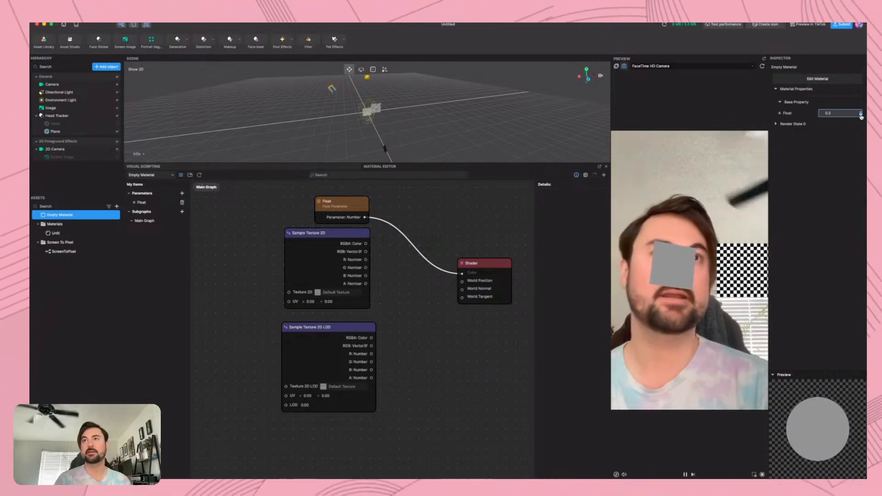
{"action": "left_click", "coordinate": [861, 115]}
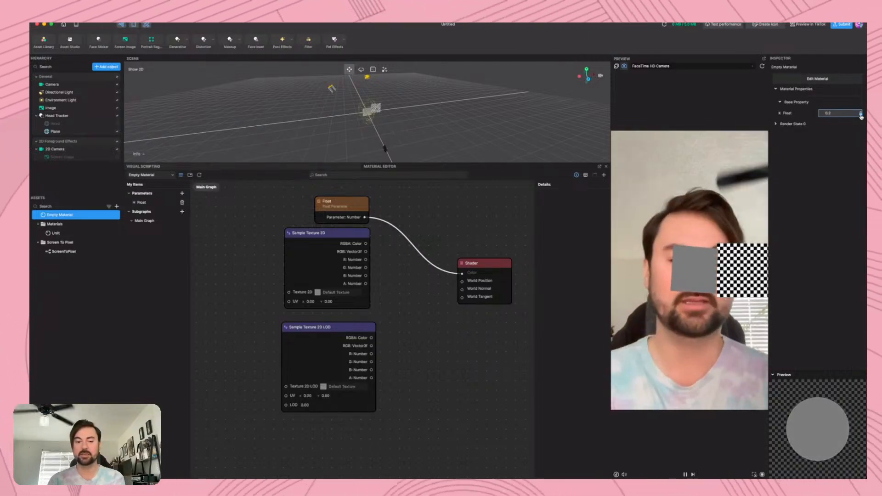
{"action": "left_click", "coordinate": [860, 115]}
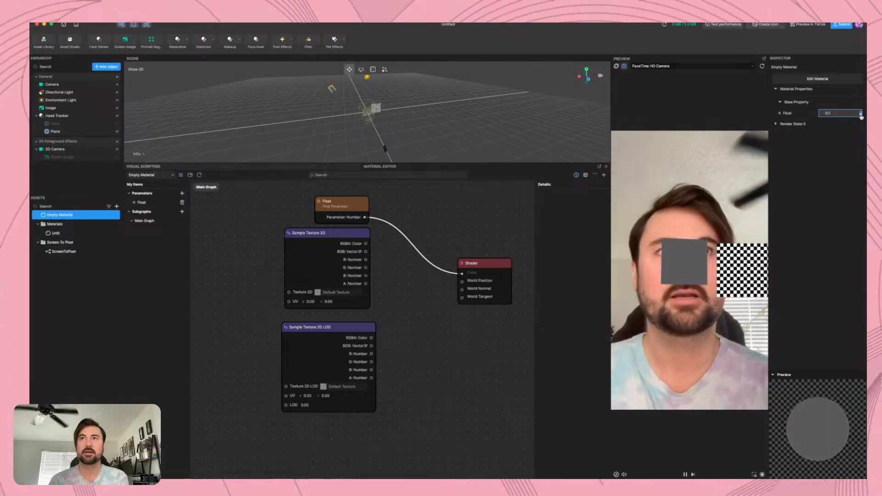
{"action": "left_click", "coordinate": [861, 113]}
{"action": "left_click", "coordinate": [861, 112]}
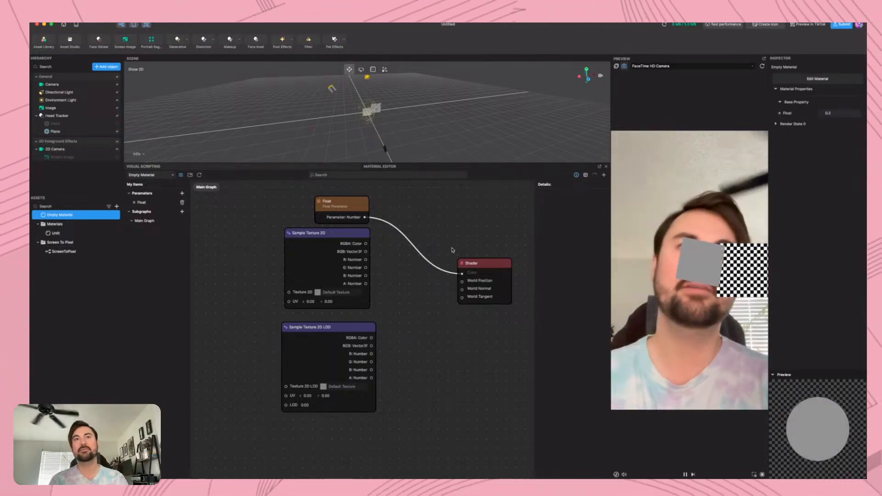
Disconnect Float from the Shader, connect Sample Texture 2D's RGBA output to Color, and position the Float node left of the sampler
{"action": "left_click_drag", "start_coordinate": [433, 224], "coordinate": [401, 290]}
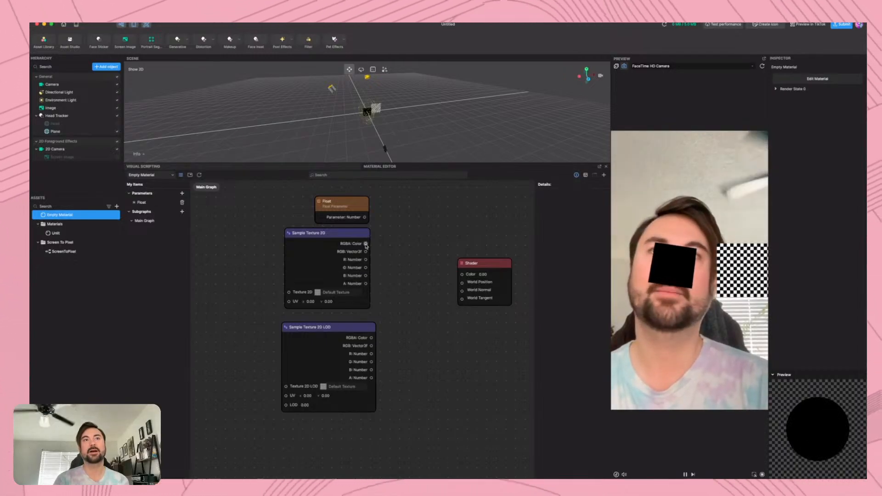
{"action": "left_click_drag", "start_coordinate": [365, 243], "coordinate": [462, 275]}
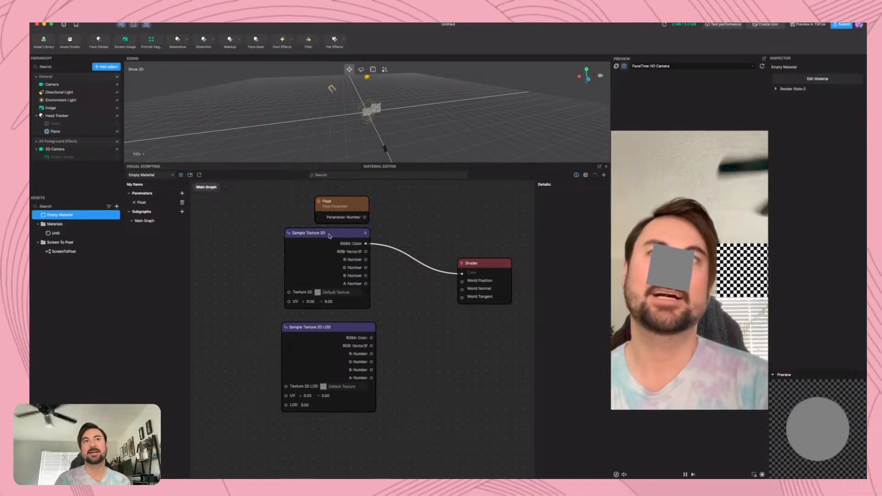
{"action": "left_click_drag", "start_coordinate": [329, 236], "coordinate": [295, 221]}
{"action": "left_click_drag", "start_coordinate": [294, 312], "coordinate": [298, 303]}
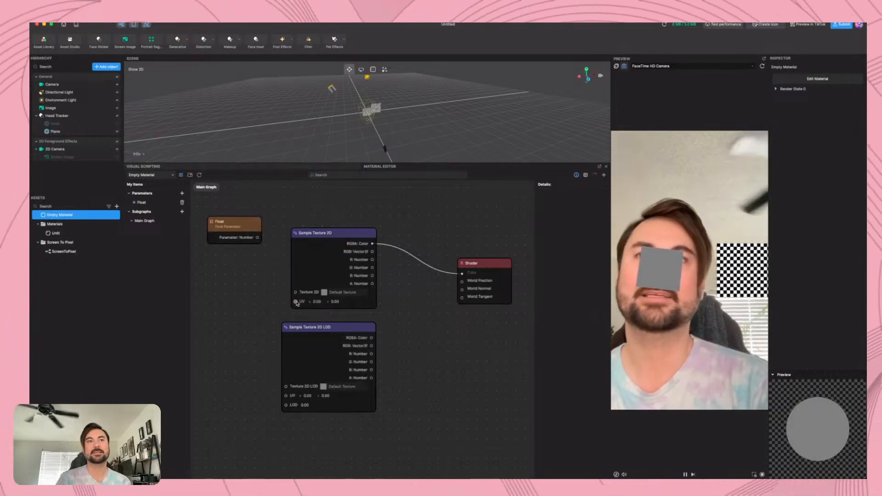
Insert an Add node in the material graph and place it just below the Float node
{"action": "right_click", "coordinate": [220, 277]}
{"action": "type", "text": "add"}
{"action": "key", "text": "Return"}
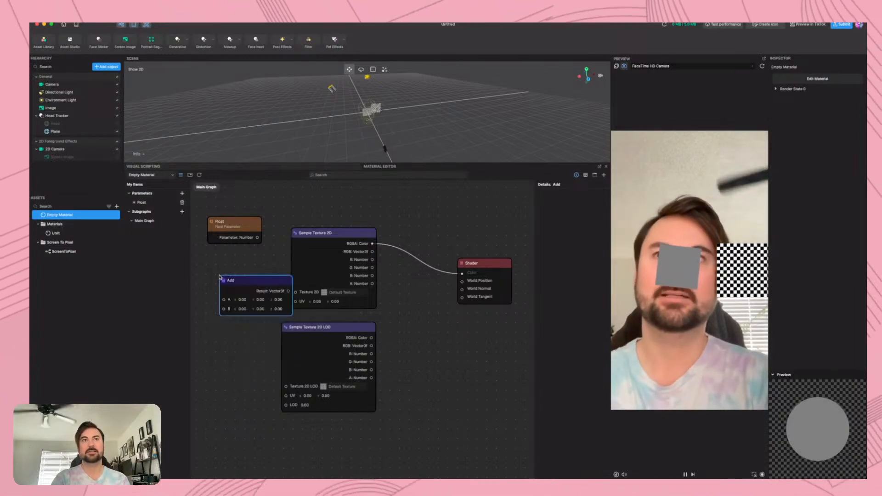
{"action": "mouse_move", "coordinate": [263, 282]}
{"action": "left_mouse_down"}
{"action": "mouse_move", "coordinate": [247, 274]}
{"action": "mouse_move", "coordinate": [295, 309]}
{"action": "mouse_move", "coordinate": [298, 302]}
{"action": "mouse_move", "coordinate": [252, 275]}
{"action": "left_mouse_up"}
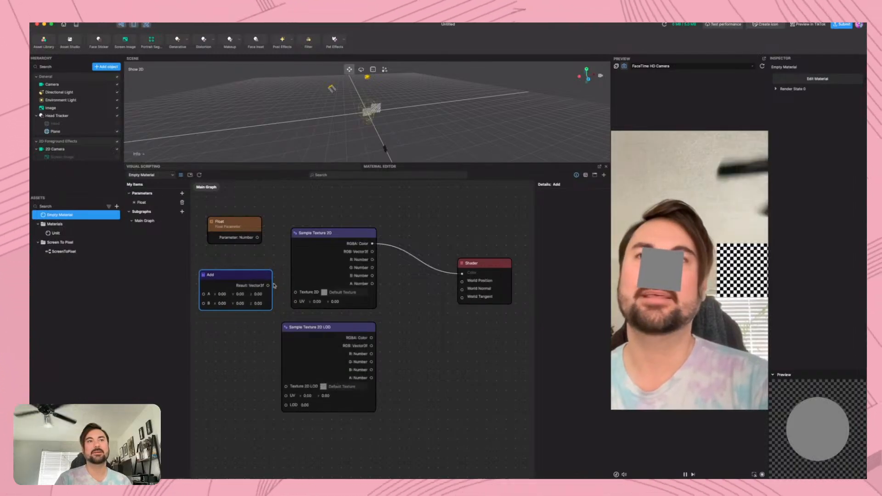
Insert a Texture Coord node in the material graph
{"action": "left_click", "coordinate": [182, 194]}
{"action": "left_click", "coordinate": [275, 205]}
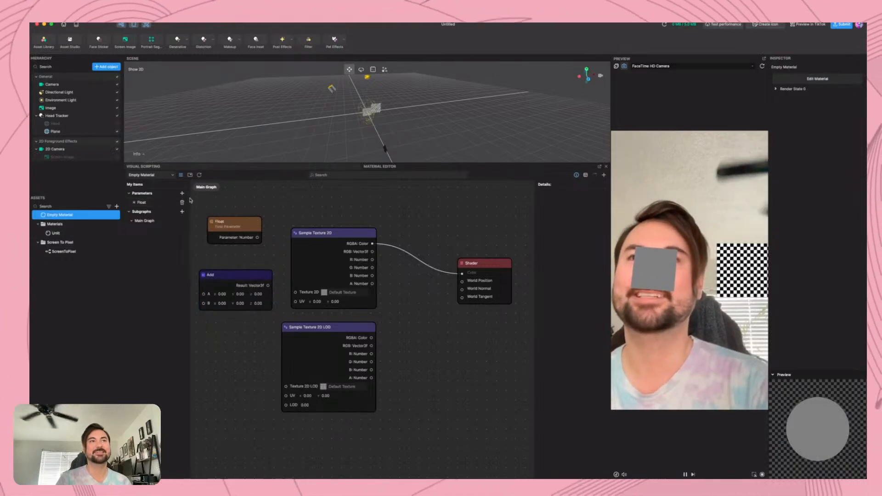
{"action": "left_click", "coordinate": [182, 196]}
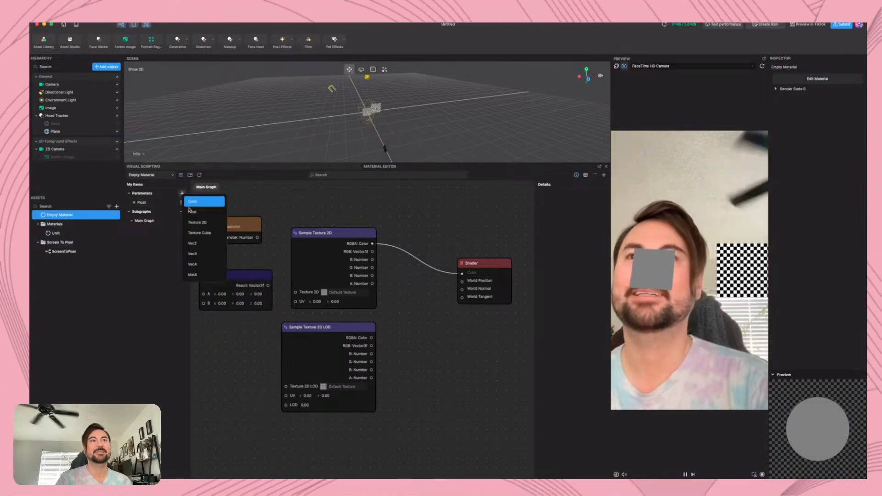
{"action": "right_click", "coordinate": [285, 211]}
{"action": "type", "text": "tex"}
{"action": "key", "text": "Return"}
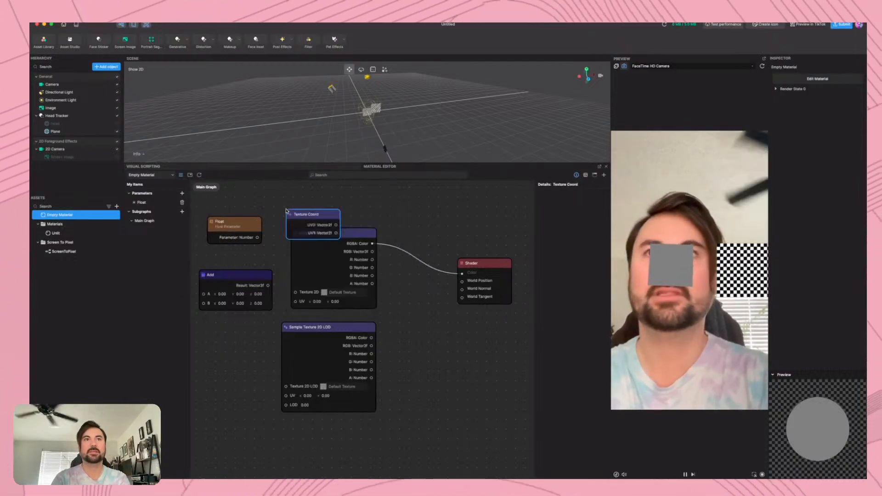
Place Texture Coord below Add, feed UV0 and Float into Add, and connect the result to Sample Texture 2D's UV input
{"action": "left_click_drag", "start_coordinate": [316, 220], "coordinate": [254, 292]}
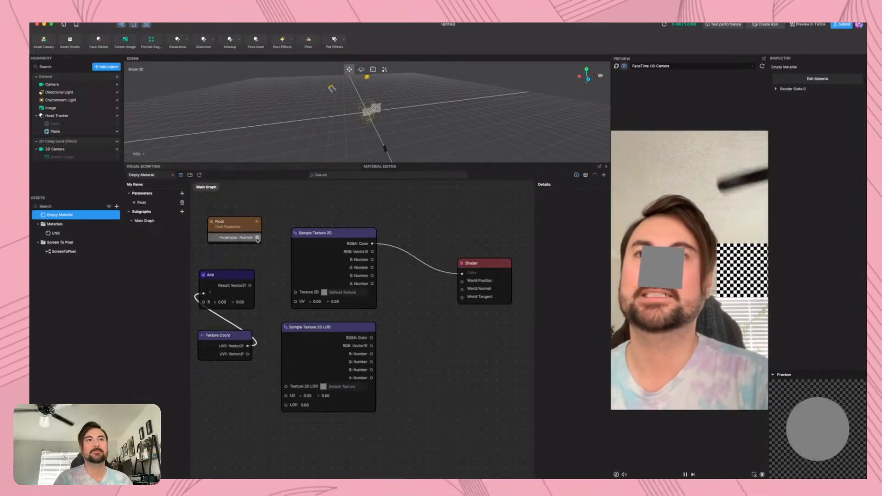
{"action": "left_click_drag", "start_coordinate": [257, 237], "coordinate": [296, 301]}
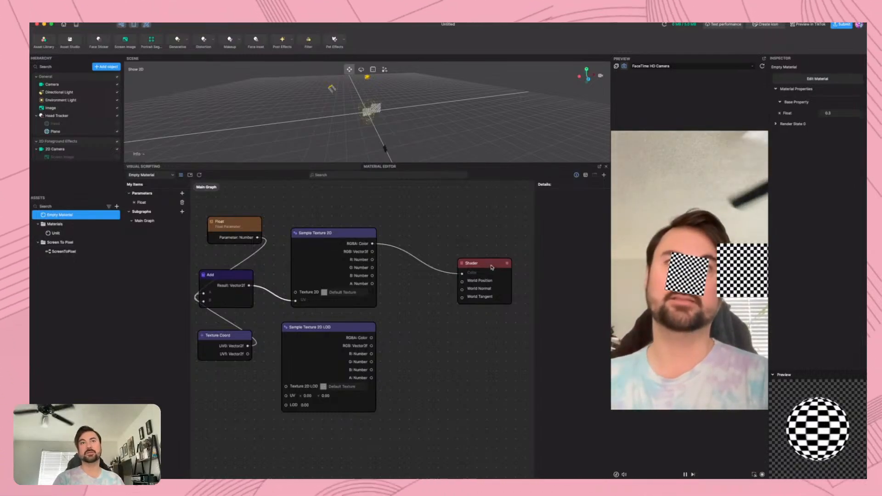
Move the Sample Texture 2D LOD node farther down and reposition the Shader node at a height between the two texture samplers
{"action": "left_click_drag", "start_coordinate": [489, 266], "coordinate": [494, 248]}
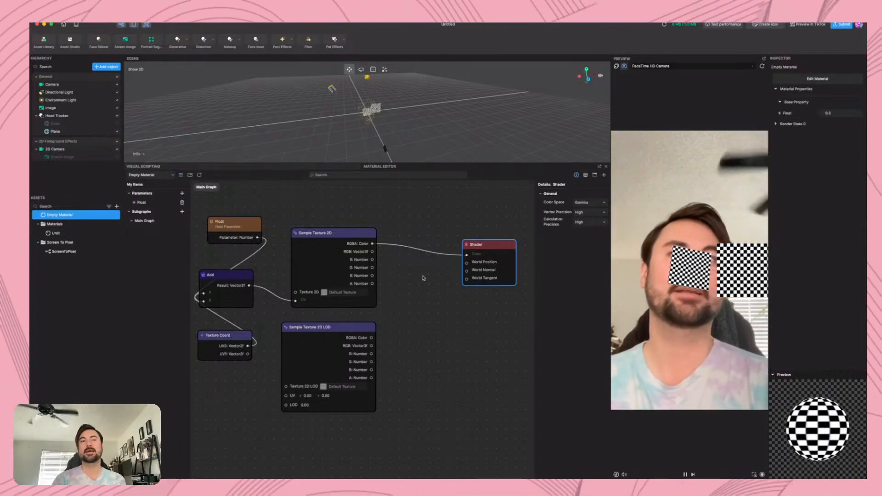
{"action": "left_click_drag", "start_coordinate": [329, 331], "coordinate": [329, 391]}
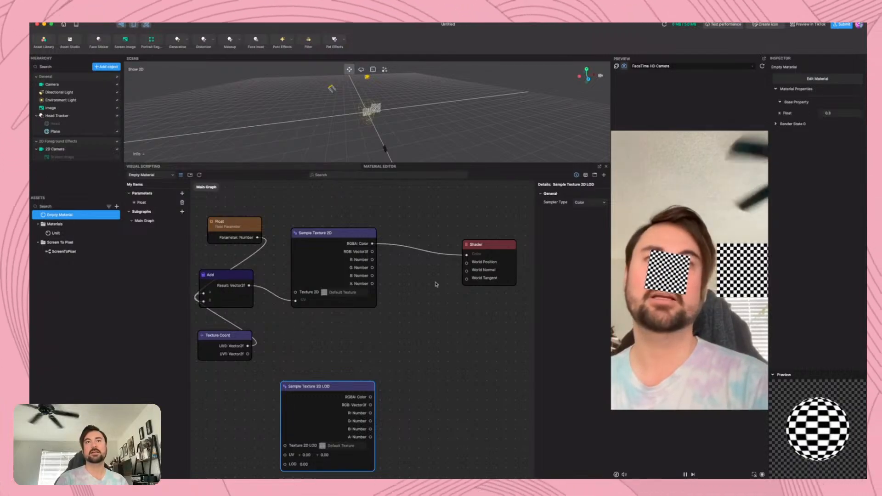
{"action": "left_click_drag", "start_coordinate": [488, 246], "coordinate": [500, 345]}
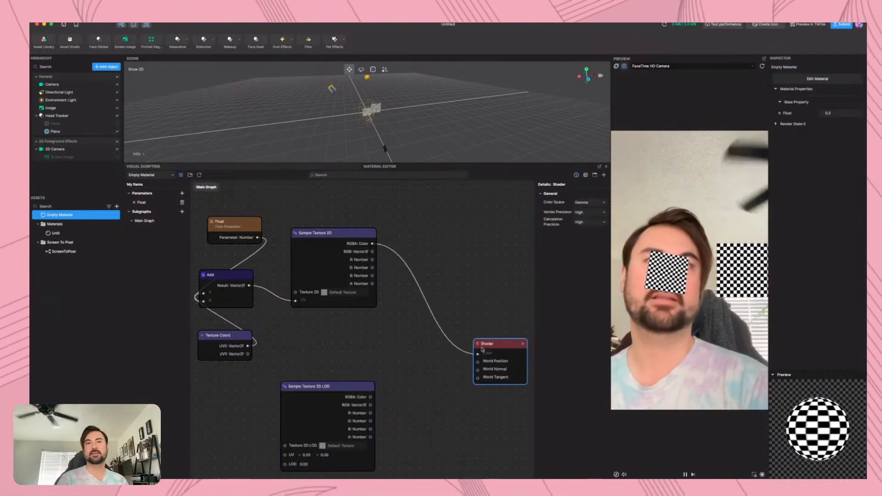
Move Texture Coord to the left of Add, and shift both Sample Texture 2D and Sample Texture 2D LOD slightly upward
{"action": "left_click_drag", "start_coordinate": [219, 335], "coordinate": [155, 271]}
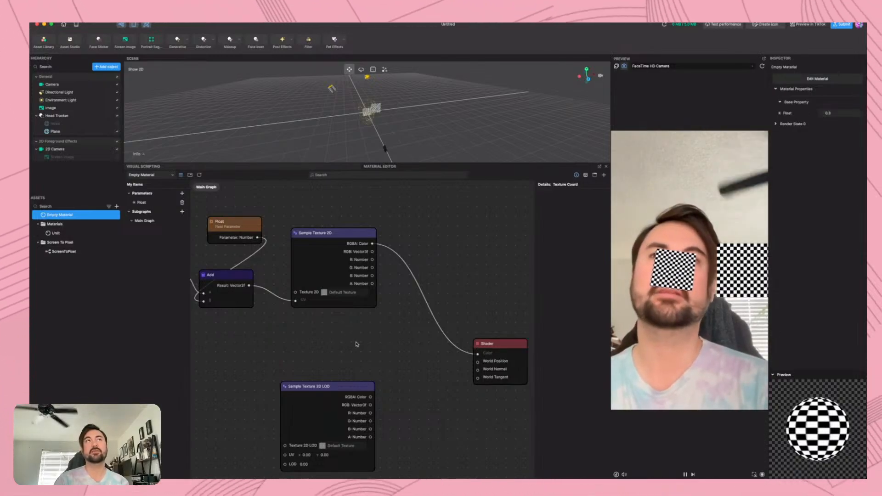
{"action": "scroll", "coordinate": [279, 336], "scroll_direction": "down", "scroll_amount": 1}
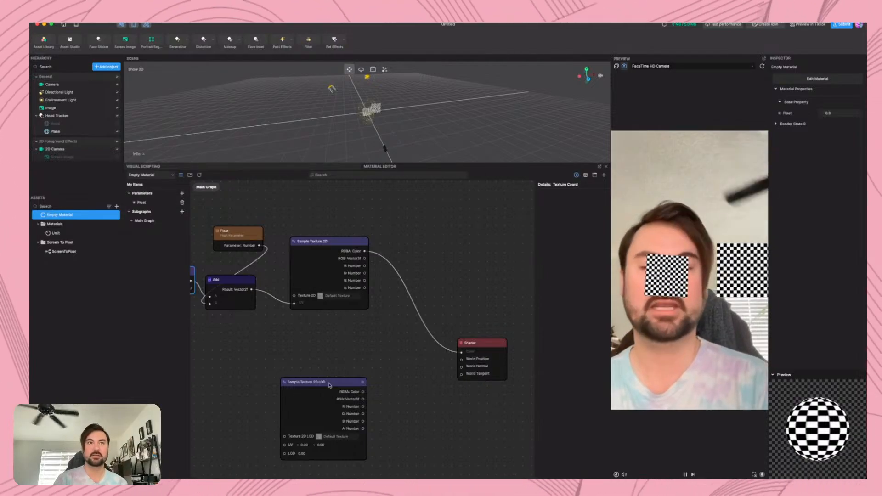
{"action": "mouse_move", "coordinate": [329, 386]}
{"action": "left_mouse_down"}
{"action": "mouse_move", "coordinate": [315, 371]}
{"action": "mouse_move", "coordinate": [336, 373]}
{"action": "left_mouse_up"}
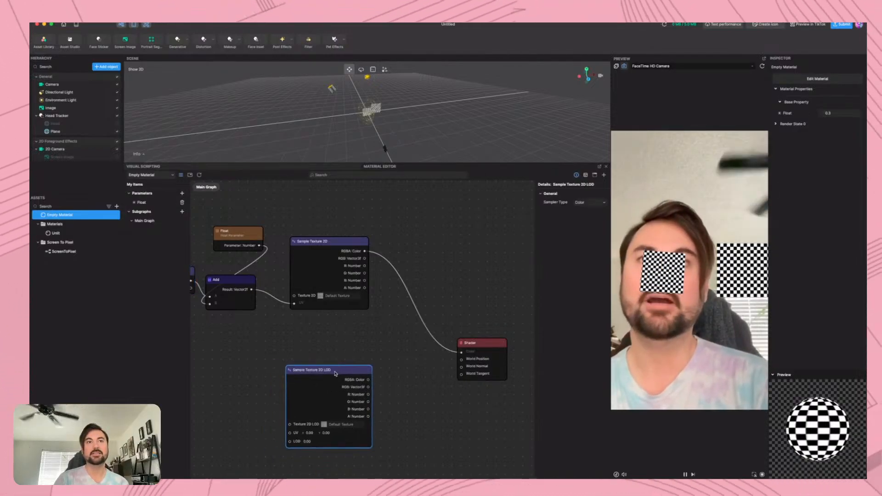
{"action": "left_click_drag", "start_coordinate": [349, 244], "coordinate": [350, 237]}
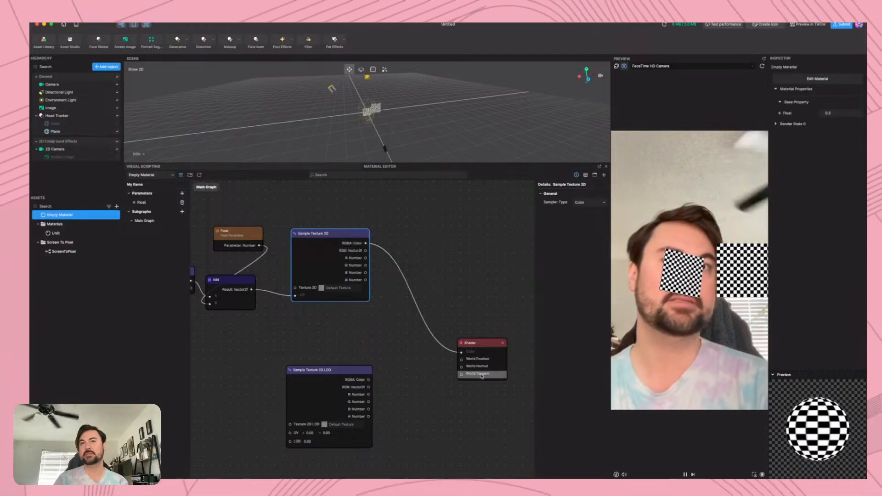
Adjust the position of Sample Texture 2D LOD below Sample Texture 2D and connect its RGB output to Shader's World Position input
{"action": "left_click_drag", "start_coordinate": [352, 371], "coordinate": [353, 379]}
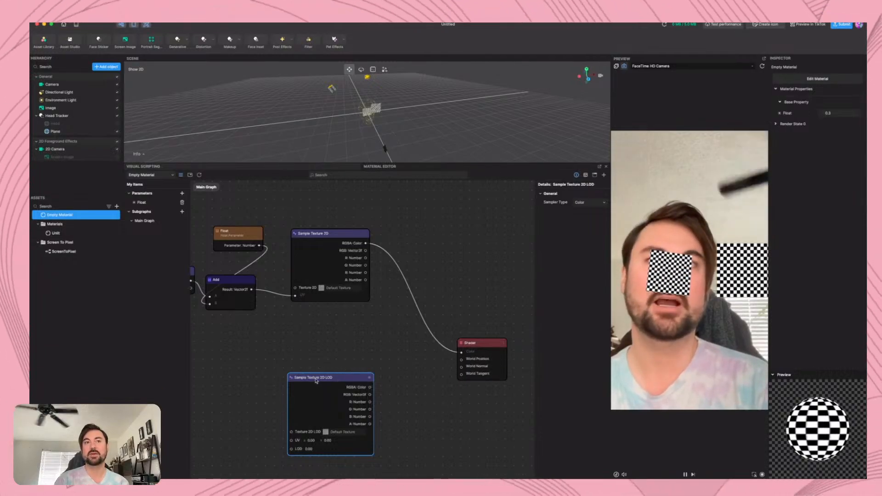
{"action": "left_click_drag", "start_coordinate": [323, 388], "coordinate": [337, 379]}
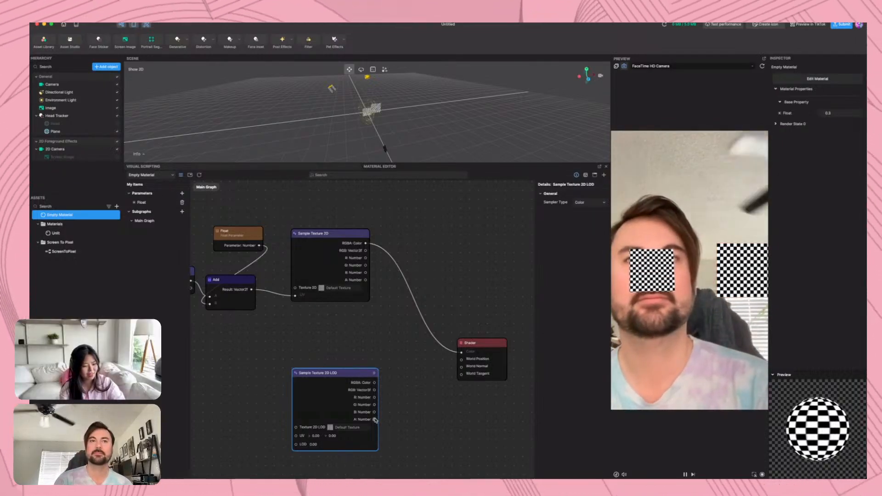
{"action": "left_click_drag", "start_coordinate": [375, 390], "coordinate": [462, 361]}
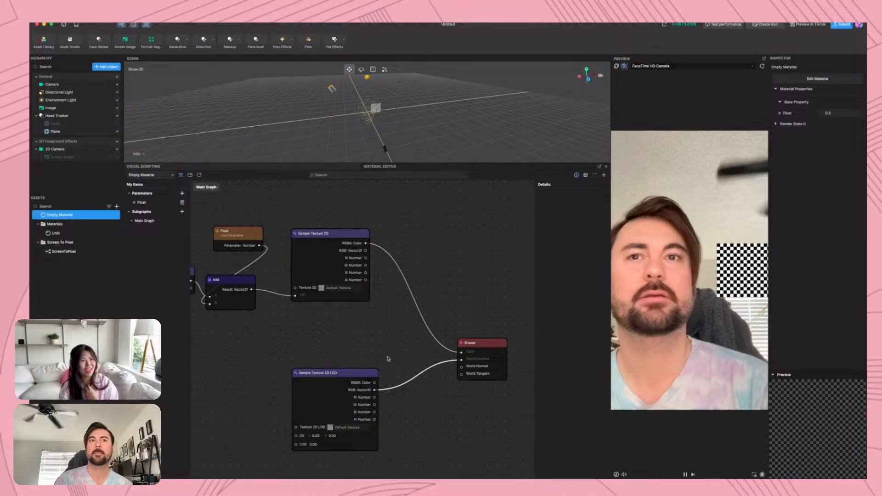
Duplicate the Texture Coord node, place the copy beside Sample Texture 2D LOD, and connect its UV0 to that node's UV input
{"action": "scroll", "coordinate": [258, 355], "scroll_direction": "left", "scroll_amount": 3}
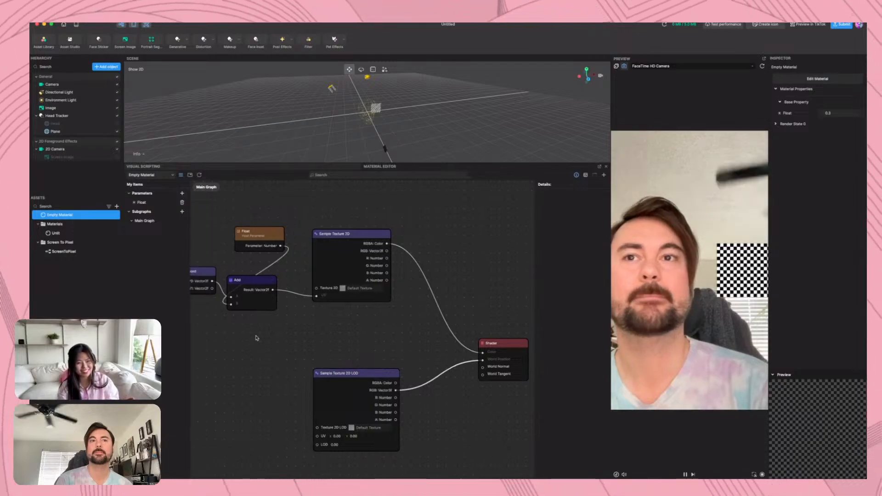
{"action": "left_click", "coordinate": [212, 275]}
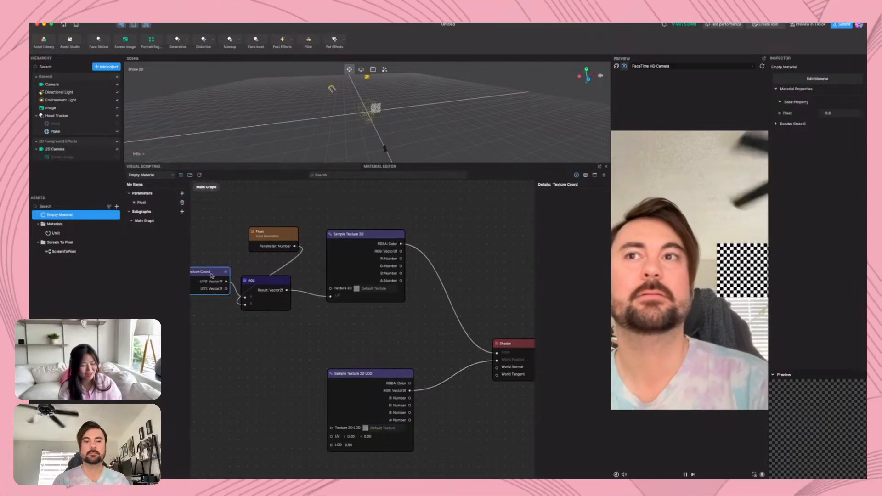
{"action": "key", "text": "super+v"}
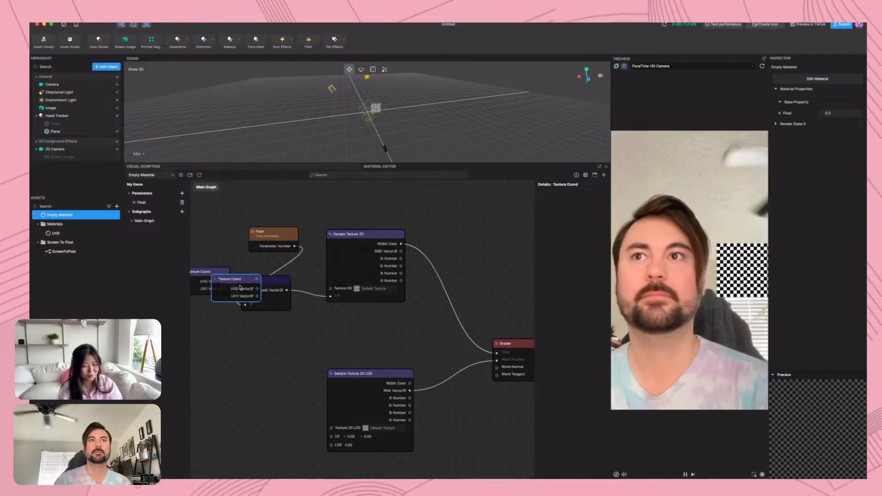
{"action": "left_click_drag", "start_coordinate": [237, 274], "coordinate": [274, 401]}
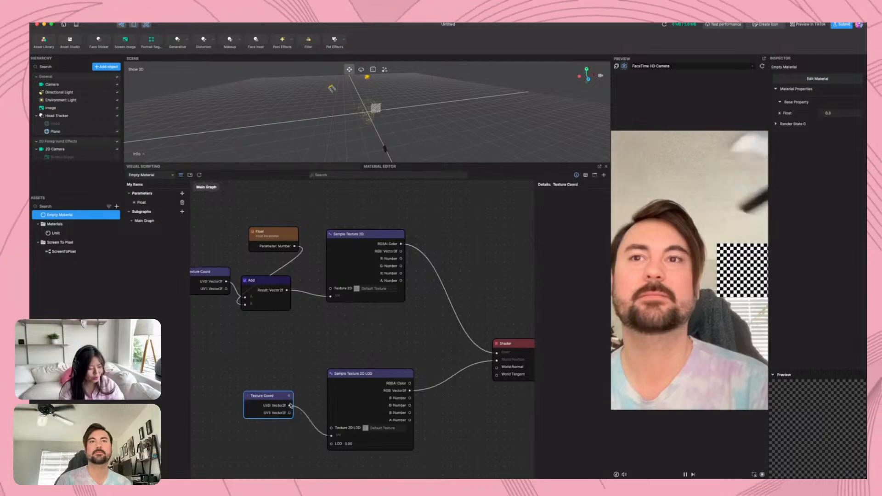
Delete the duplicate Texture Coord node beside Sample Texture 2D LOD
{"action": "left_click_drag", "start_coordinate": [385, 464], "coordinate": [225, 260]}
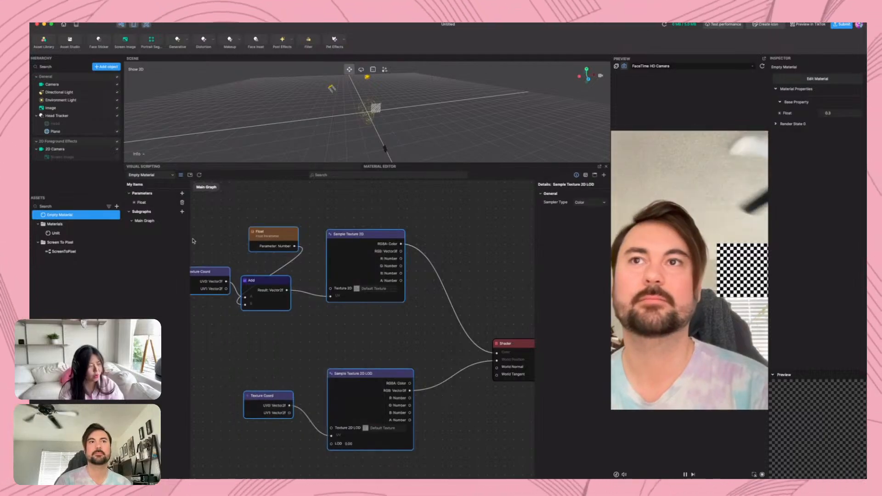
{"action": "left_click", "coordinate": [278, 396]}
{"action": "key", "text": "Delete"}
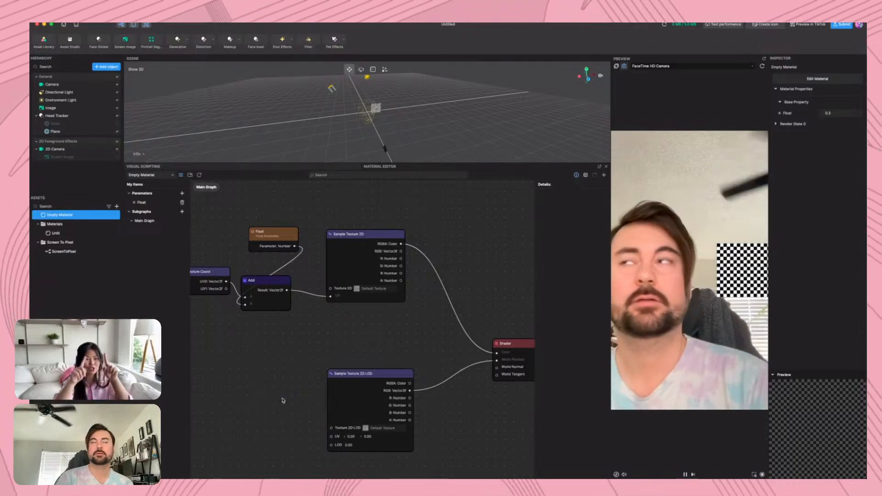
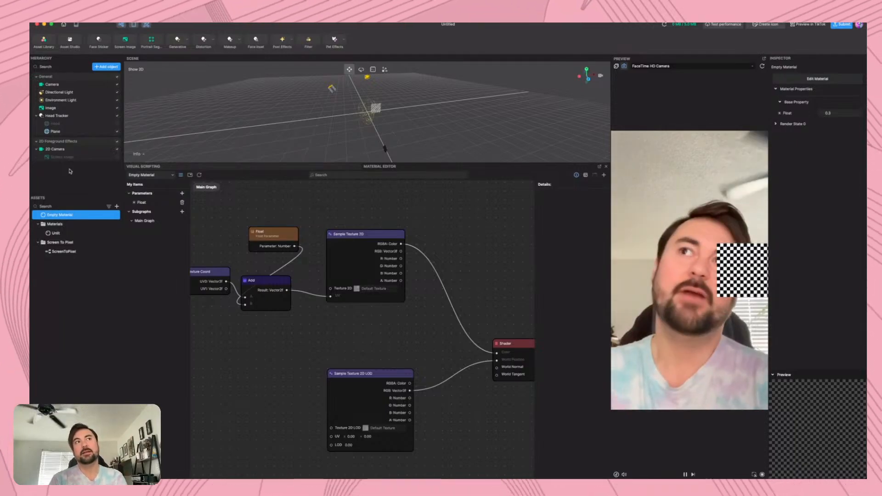
Check which built-in textures are available for the Camera's Render Texture, leaving its assignment as is
{"action": "left_click", "coordinate": [47, 85]}
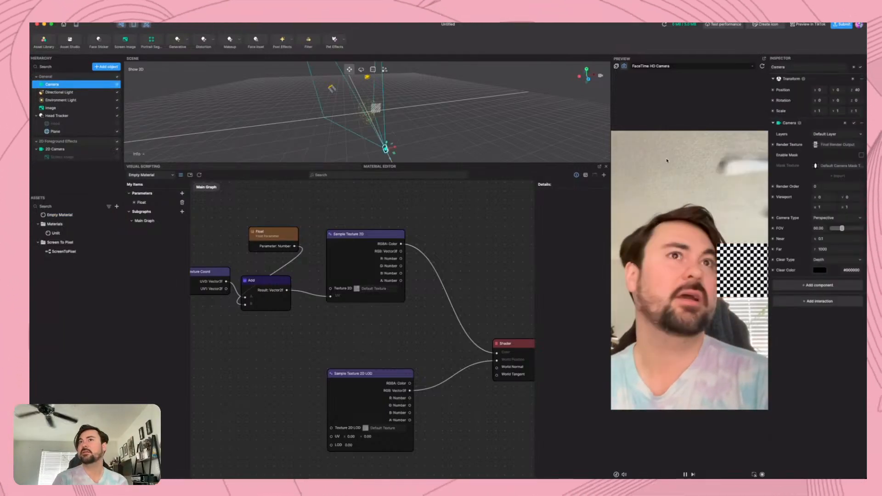
{"action": "left_click", "coordinate": [845, 146]}
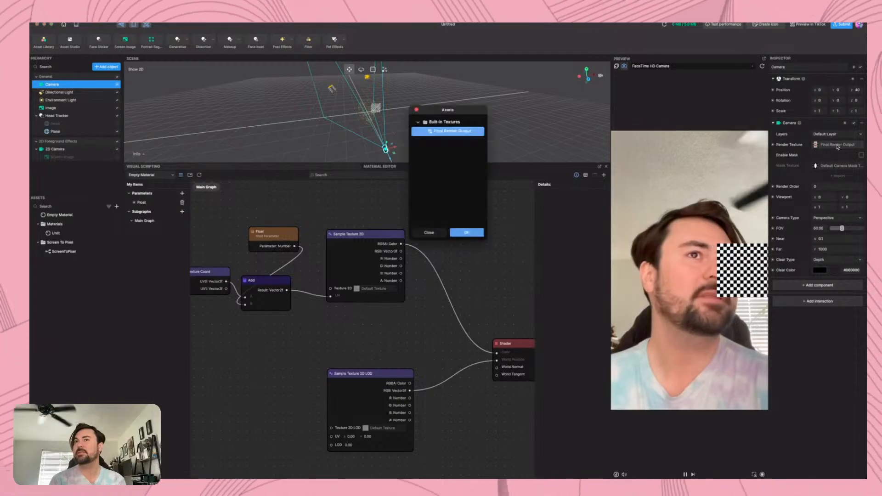
{"action": "left_click", "coordinate": [418, 122]}
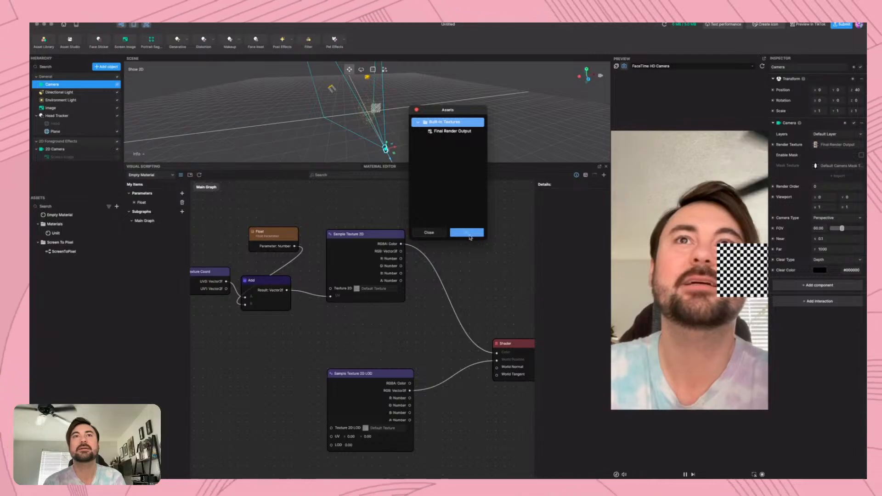
{"action": "left_click", "coordinate": [416, 110]}
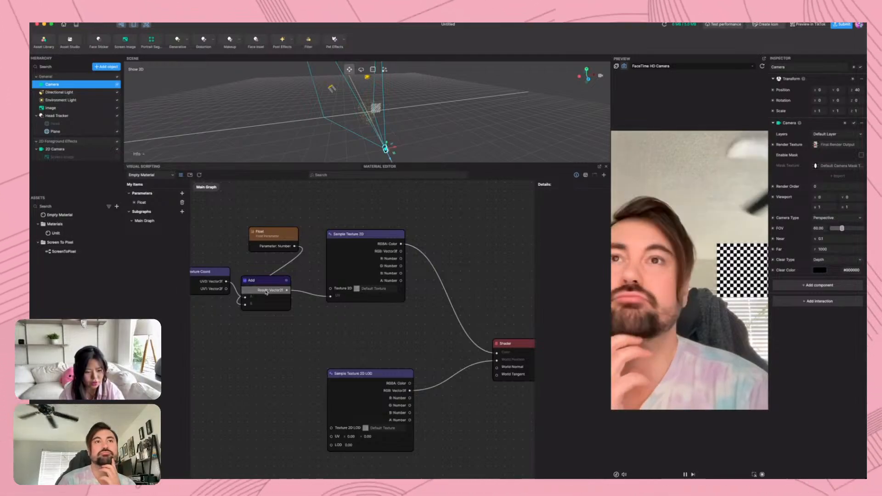
Check the 2D Camera's Render Texture choices and the asset types that can be added to the project
{"action": "left_click", "coordinate": [71, 149]}
{"action": "left_click", "coordinate": [849, 146]}
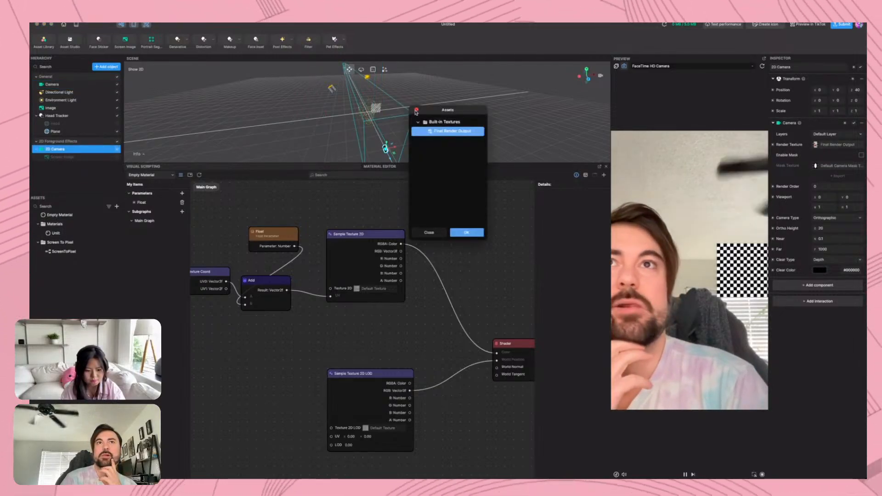
{"action": "left_click", "coordinate": [417, 111]}
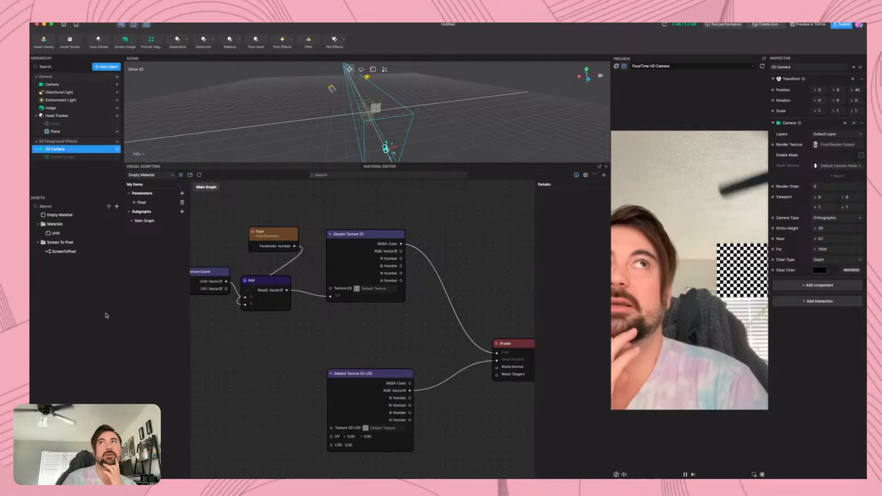
{"action": "left_click", "coordinate": [117, 207]}
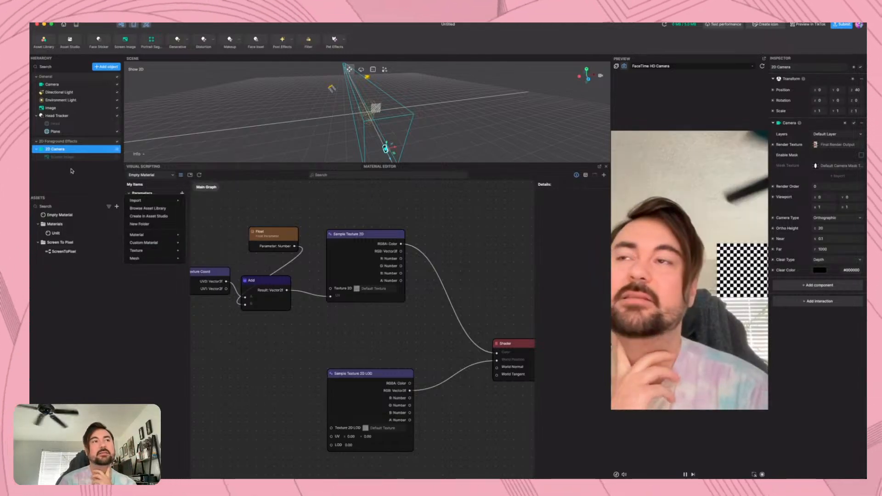
{"action": "left_click", "coordinate": [71, 170]}
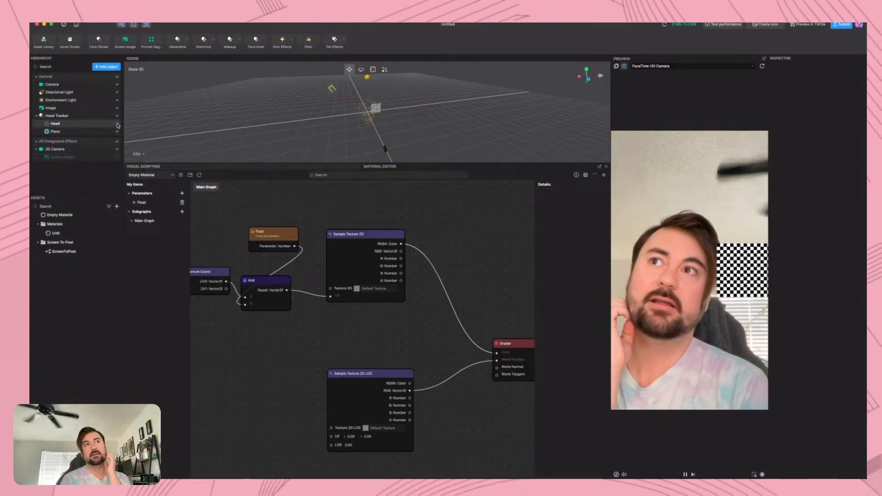
Nest Image under Head Tracker with Plane hidden, and position the Image over the face's forehead
{"action": "left_click_drag", "start_coordinate": [117, 125], "coordinate": [70, 122]}
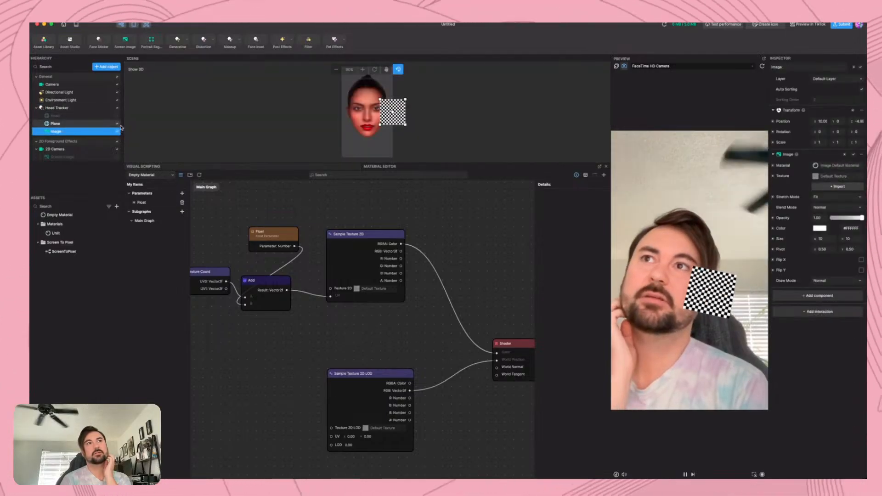
{"action": "left_click", "coordinate": [117, 124]}
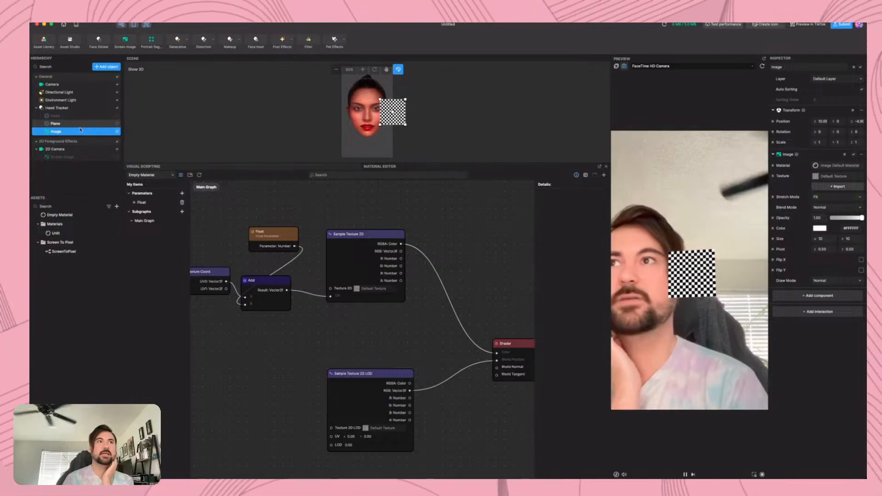
{"action": "left_click_drag", "start_coordinate": [384, 121], "coordinate": [366, 92]}
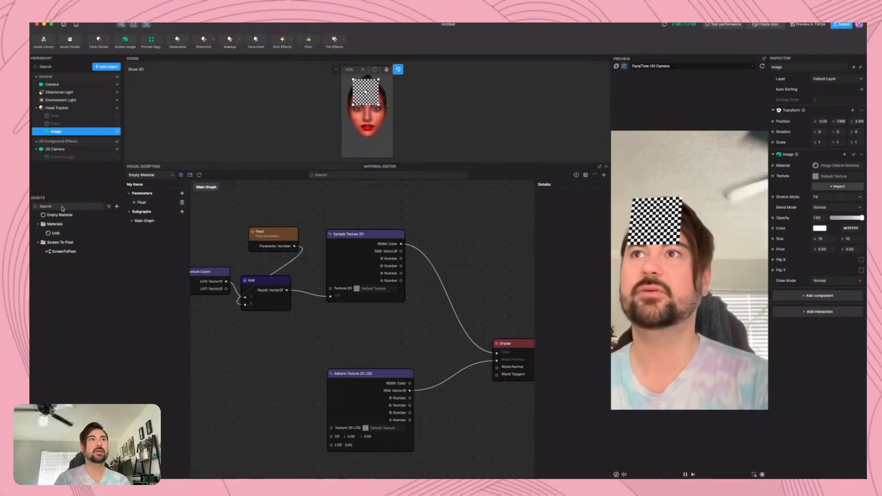
Add the Punch Hole screen effect from the Asset Library to the project
{"action": "left_click", "coordinate": [89, 157]}
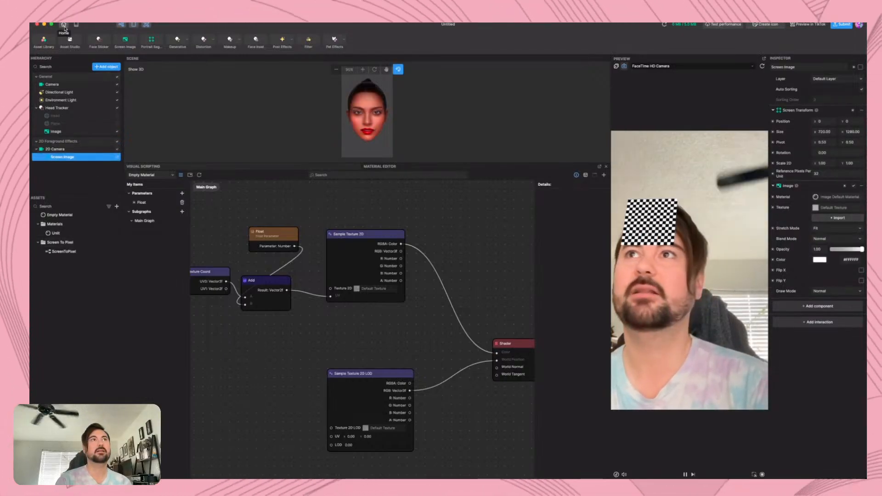
{"action": "left_click", "coordinate": [48, 42]}
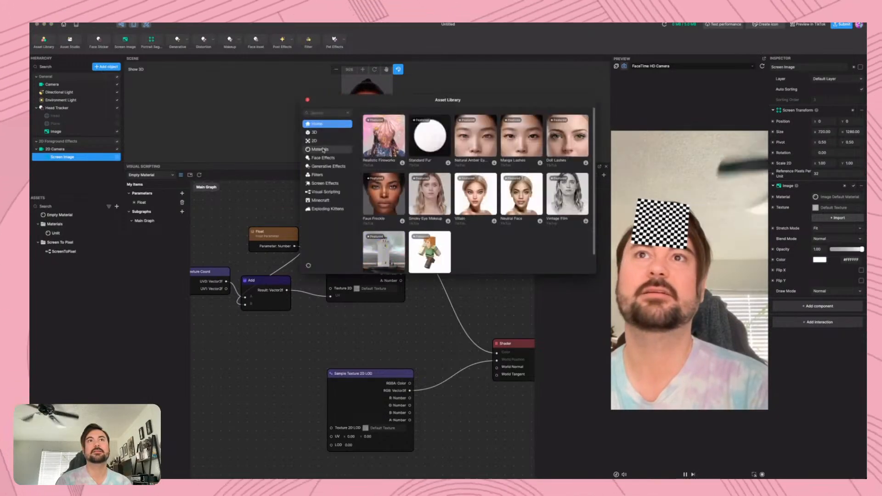
{"action": "left_click", "coordinate": [329, 185]}
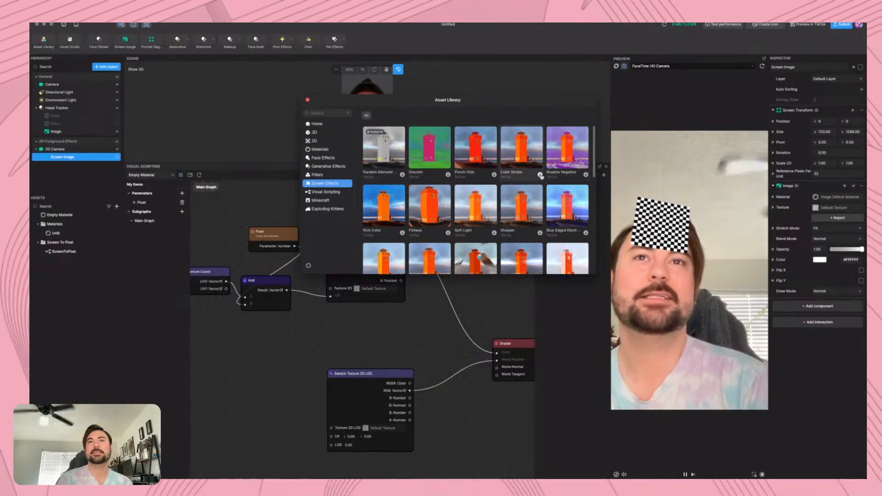
{"action": "left_click", "coordinate": [494, 175]}
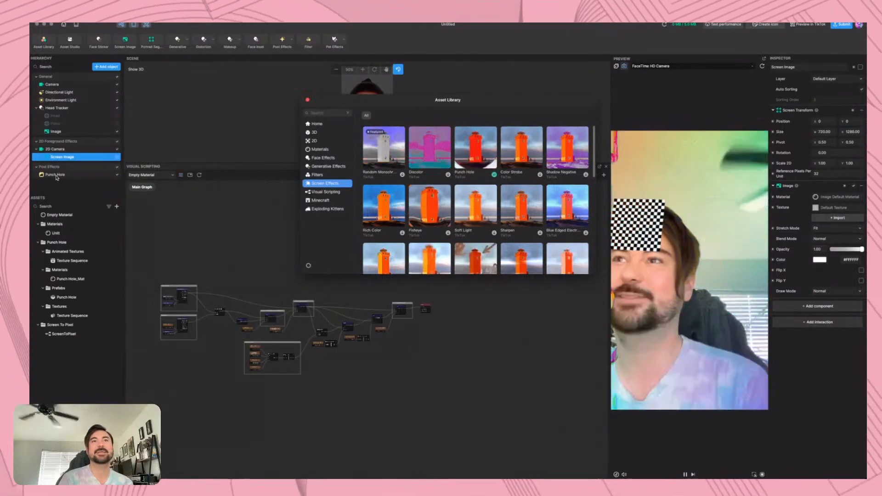
{"action": "left_click", "coordinate": [307, 100]}
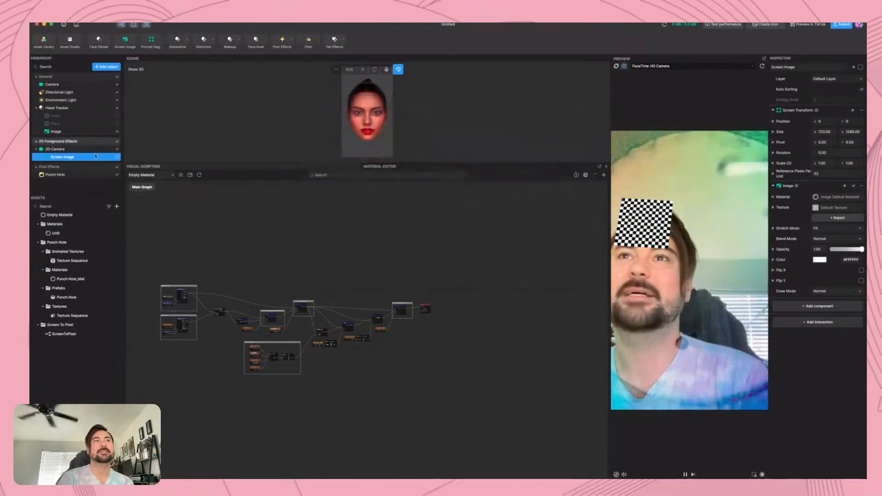
Examine the Punch Hole_Mat material graph, following how the Original Screen Output and Image Sequence groups feed into Blend_Difference
{"action": "left_click", "coordinate": [59, 176]}
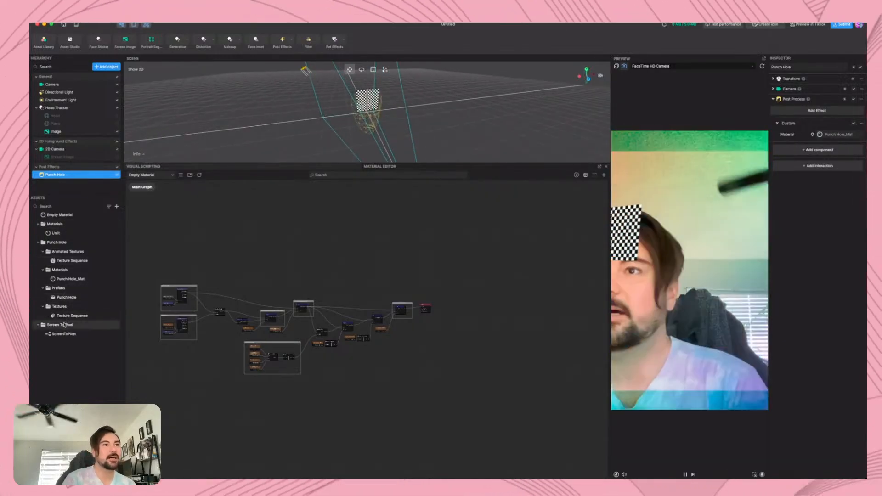
{"action": "left_click", "coordinate": [68, 279]}
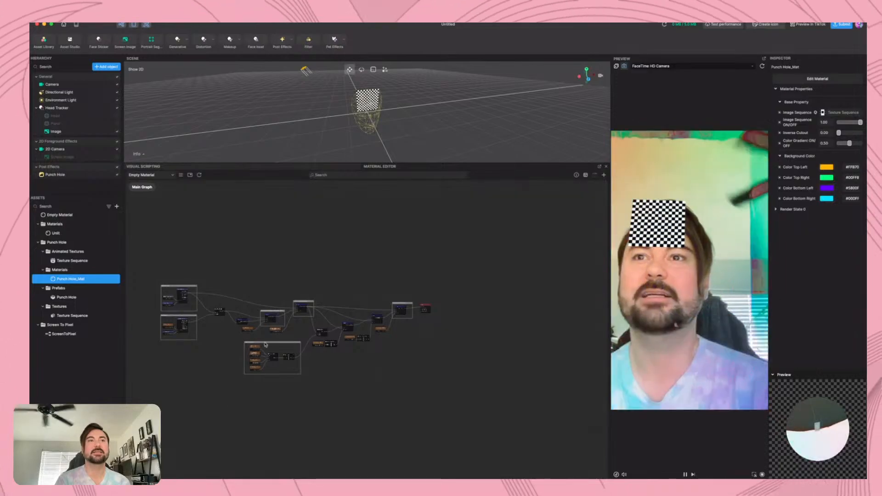
{"action": "scroll", "coordinate": [264, 343], "scroll_direction": "up", "scroll_amount": 10}
{"action": "scroll", "coordinate": [296, 311], "scroll_direction": "down", "scroll_amount": 5}
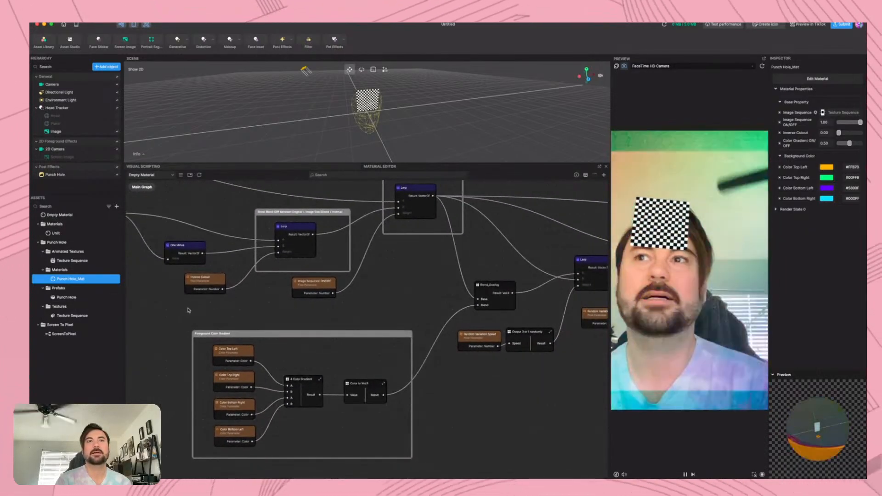
{"action": "left_click_drag", "start_coordinate": [193, 309], "coordinate": [377, 350]}
{"action": "left_click_drag", "start_coordinate": [284, 313], "coordinate": [327, 365]}
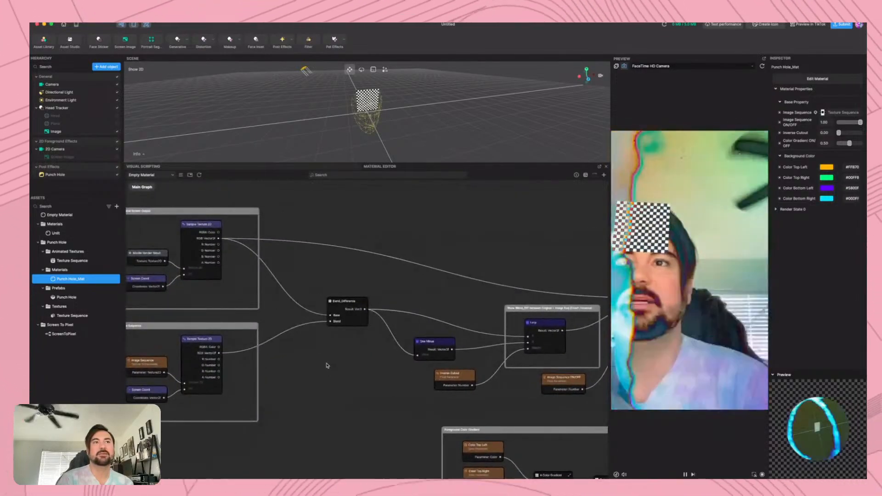
{"action": "left_click_drag", "start_coordinate": [175, 295], "coordinate": [220, 294]}
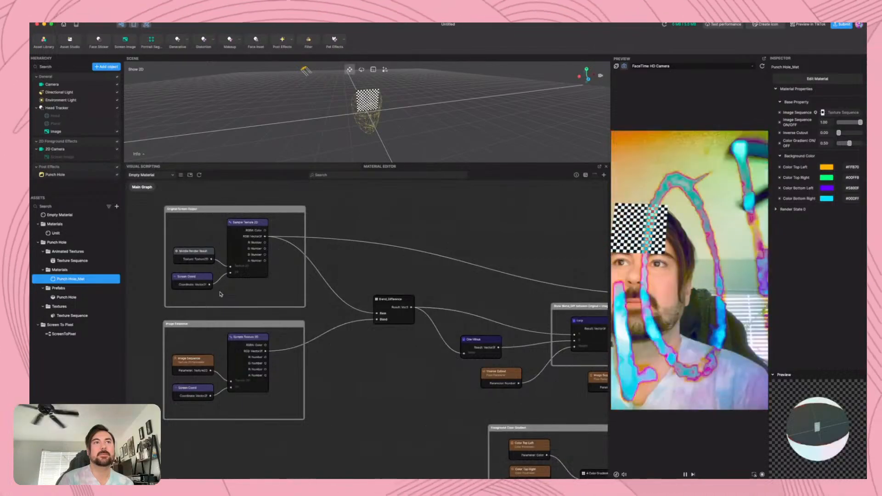
{"action": "scroll", "coordinate": [219, 294], "scroll_direction": "right", "scroll_amount": 5}
{"action": "scroll", "coordinate": [220, 294], "scroll_direction": "down", "scroll_amount": 2}
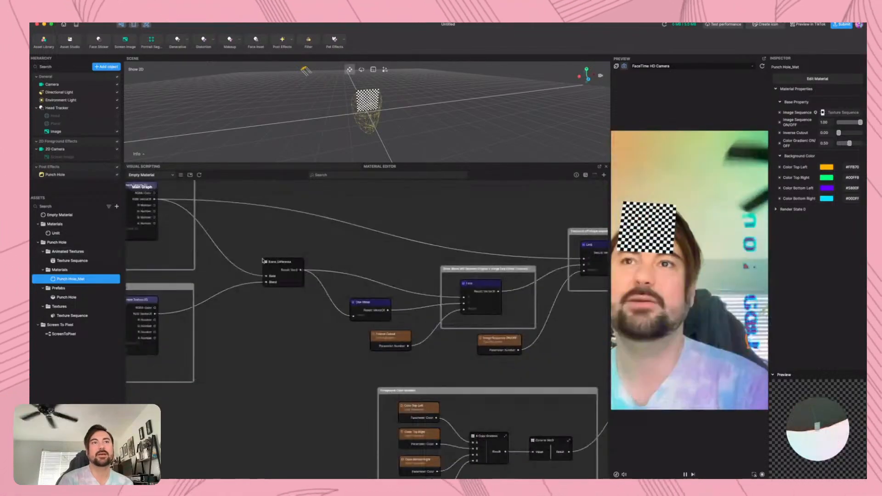
Inspect the Blend_Difference node and the contents of the 4 Color Gradient subgraph, ending back in the Main Graph
{"action": "left_click", "coordinate": [268, 264]}
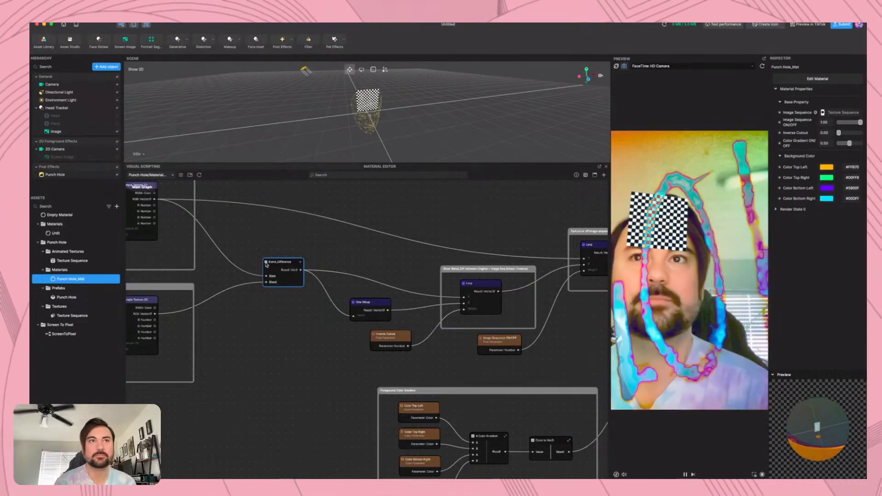
{"action": "scroll", "coordinate": [381, 321], "scroll_direction": "down", "scroll_amount": 5}
{"action": "scroll", "coordinate": [381, 321], "scroll_direction": "right", "scroll_amount": 5}
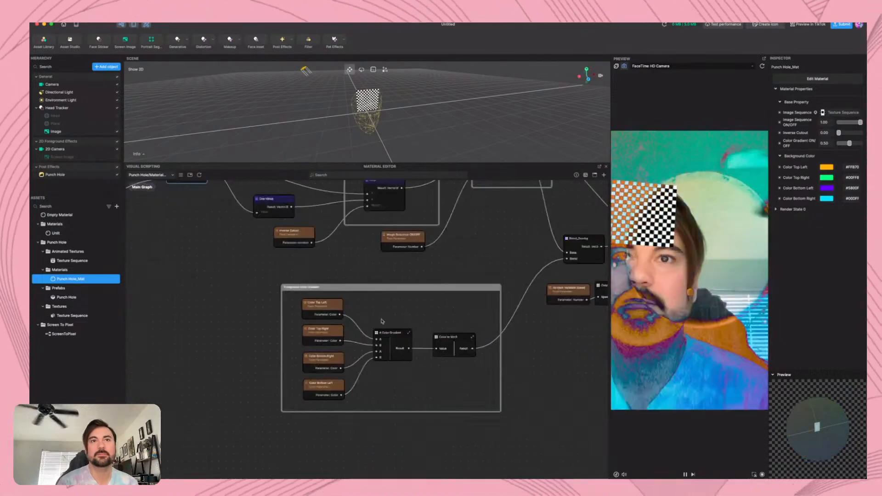
{"action": "double_click", "coordinate": [378, 335]}
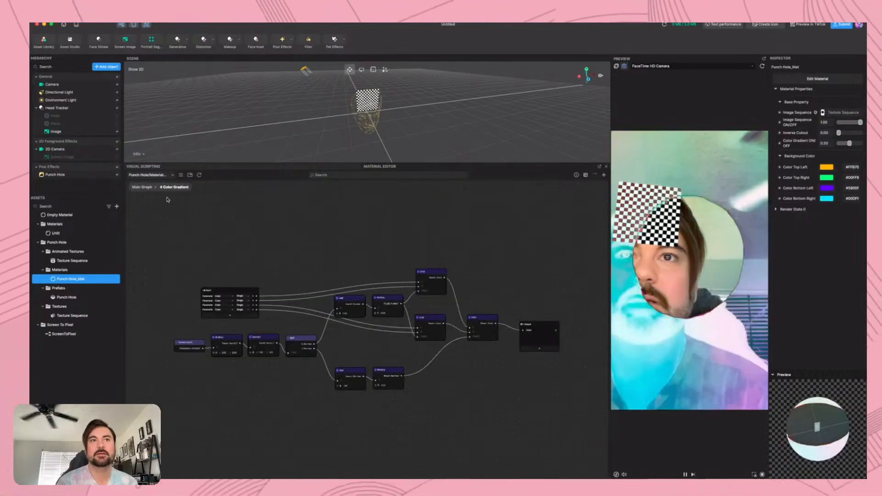
{"action": "left_click", "coordinate": [142, 187]}
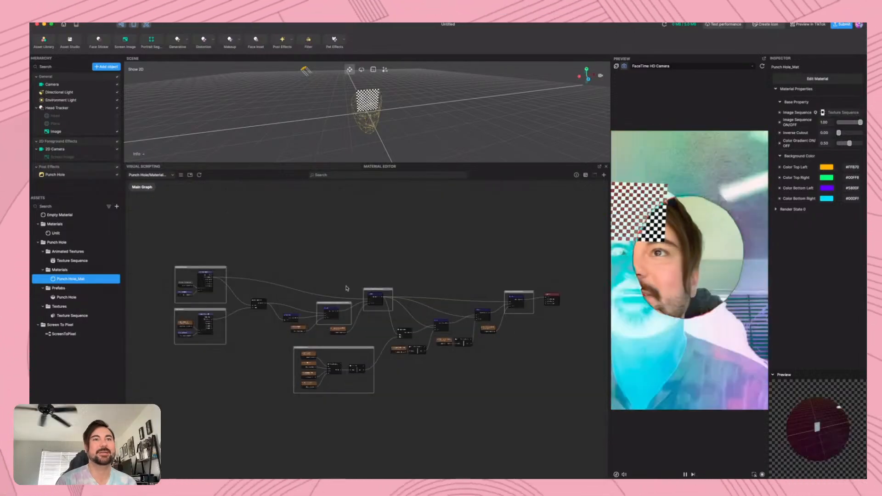
Examine the Blend_Overlay and Output 0 or 1 randomly nodes and how they feed the Lerp chain towards the Shader
{"action": "scroll", "coordinate": [433, 337], "scroll_direction": "up", "scroll_amount": 5}
{"action": "scroll", "coordinate": [431, 340], "scroll_direction": "up", "scroll_amount": 2}
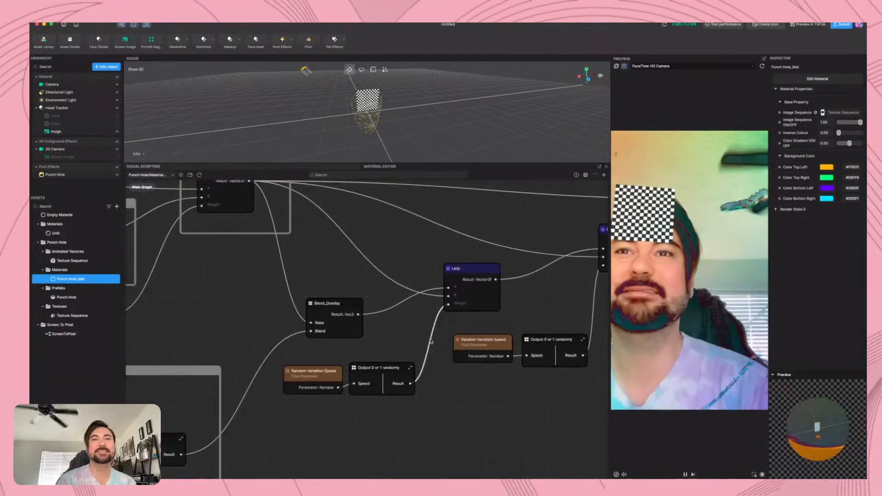
{"action": "left_click", "coordinate": [312, 305]}
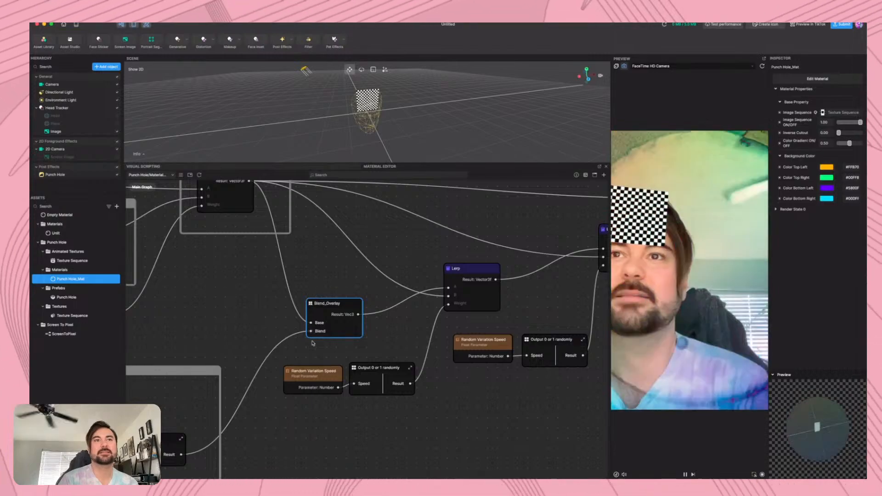
{"action": "scroll", "coordinate": [311, 305], "scroll_direction": "down", "scroll_amount": 2}
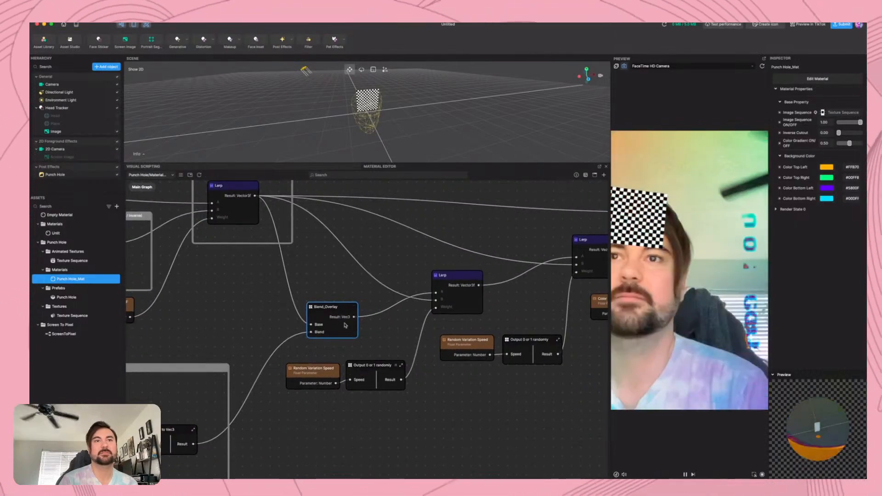
{"action": "left_click", "coordinate": [351, 369]}
{"action": "scroll", "coordinate": [406, 275], "scroll_direction": "down", "scroll_amount": 5}
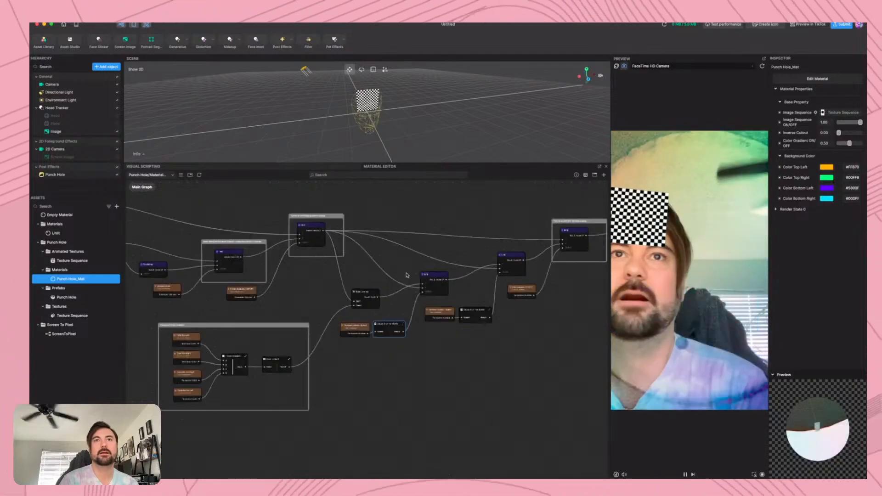
{"action": "scroll", "coordinate": [406, 274], "scroll_direction": "down", "scroll_amount": 5}
{"action": "scroll", "coordinate": [406, 275], "scroll_direction": "up", "scroll_amount": 4}
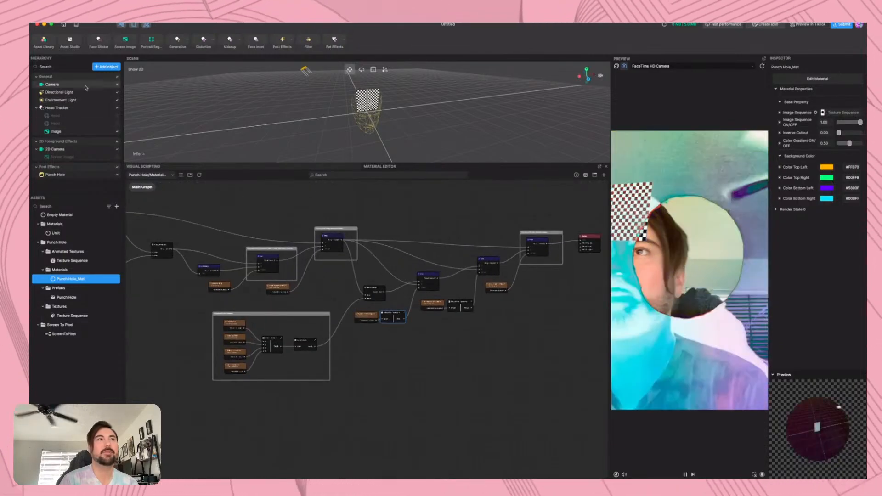
Import and apply the Fisheye screen effect from the Asset Library
{"action": "left_click", "coordinate": [46, 39]}
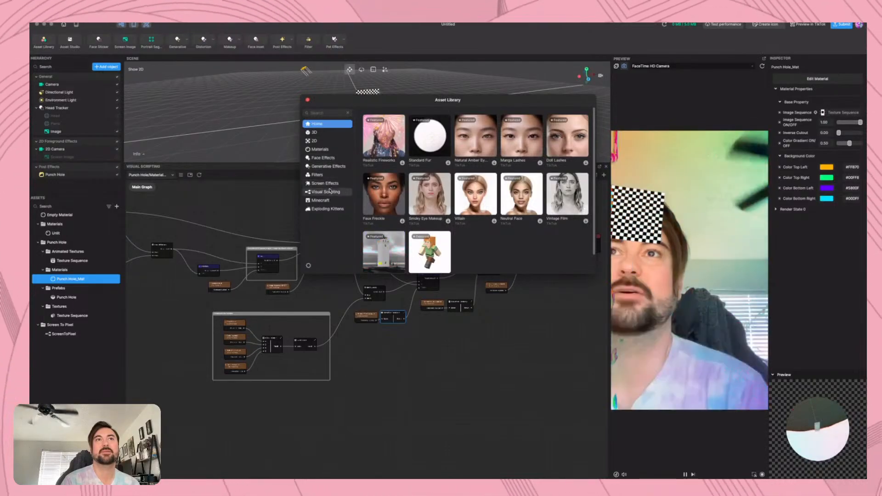
{"action": "left_click", "coordinate": [326, 183]}
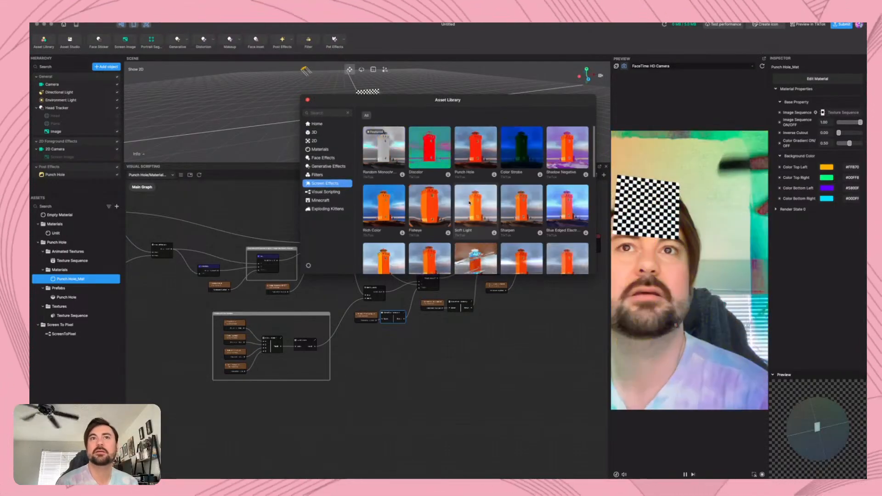
{"action": "left_click", "coordinate": [460, 219]}
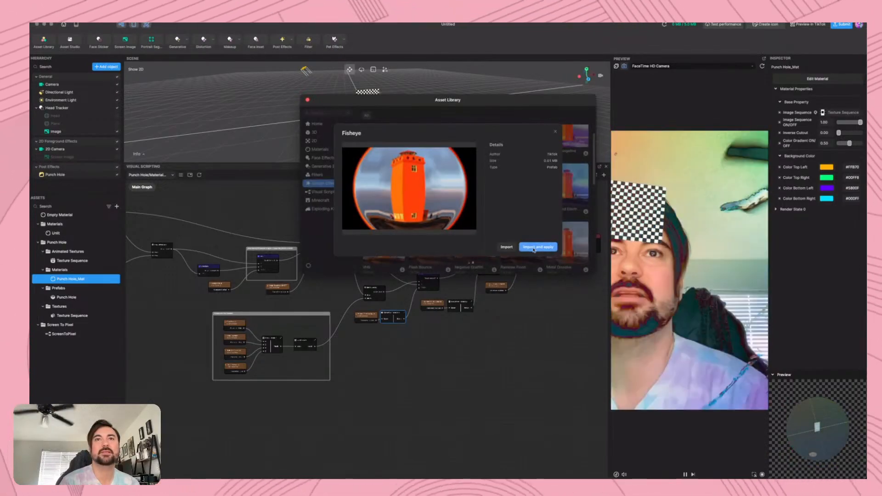
{"action": "left_click", "coordinate": [534, 250]}
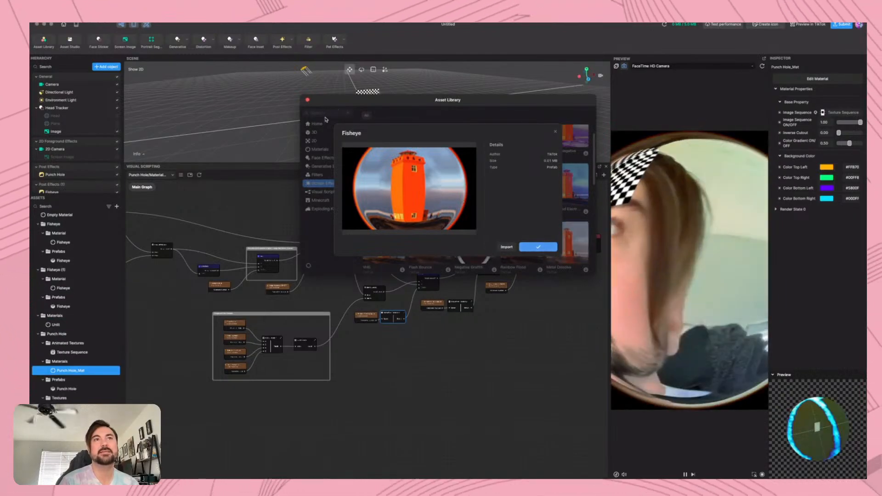
Switch the material editor to the Empty Material graph and select the material in the Fisheye (1) folder to show its properties
{"action": "left_click", "coordinate": [307, 100]}
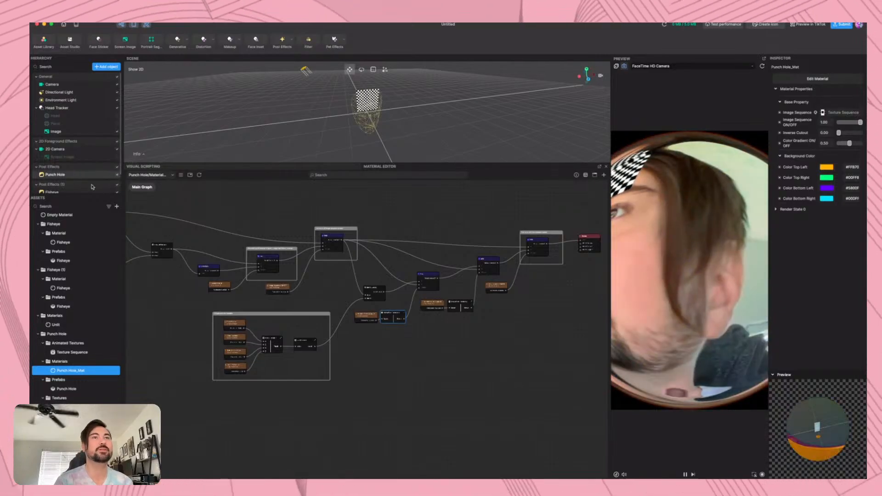
{"action": "left_click", "coordinate": [163, 175]}
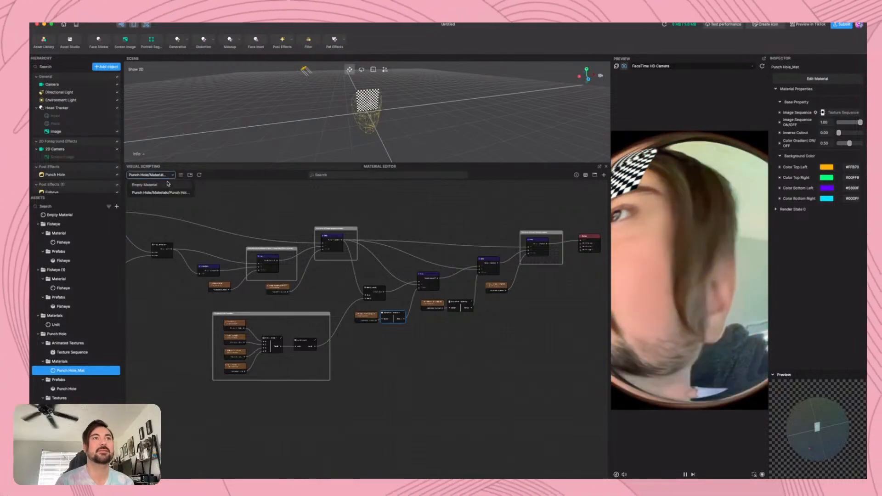
{"action": "left_click", "coordinate": [173, 196]}
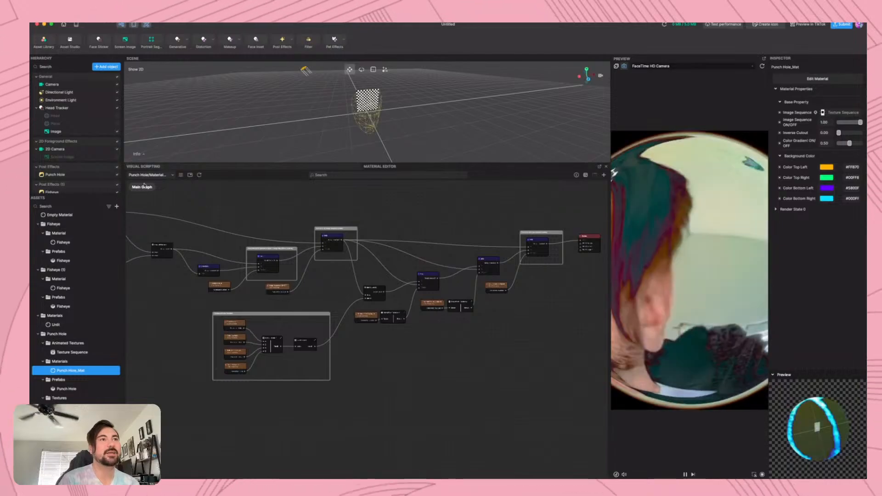
{"action": "left_click", "coordinate": [171, 175]}
{"action": "left_click", "coordinate": [164, 184]}
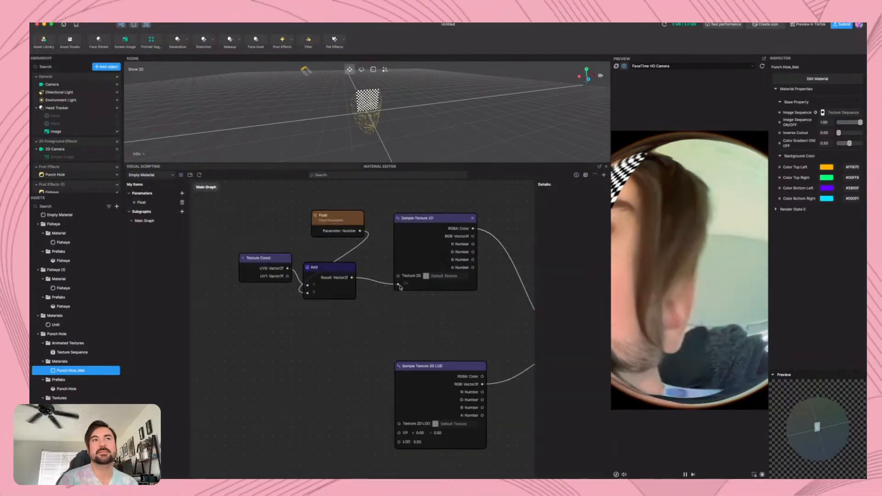
{"action": "left_click", "coordinate": [81, 192]}
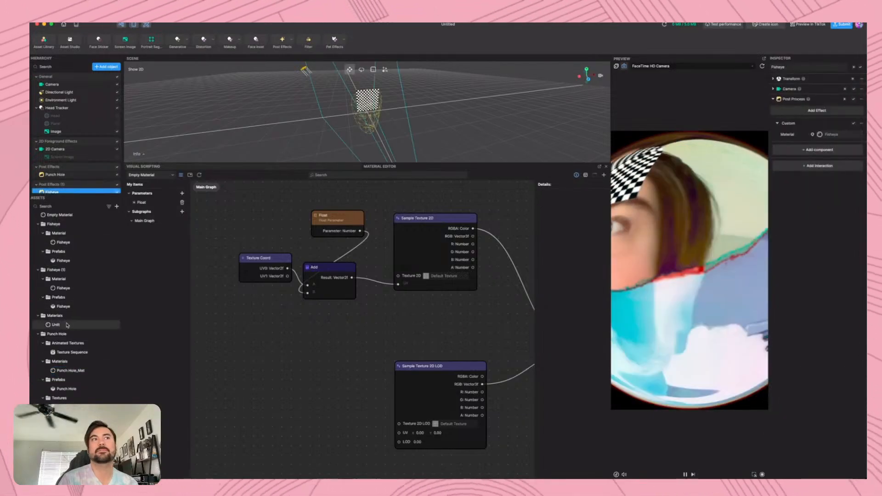
{"action": "left_click", "coordinate": [69, 288]}
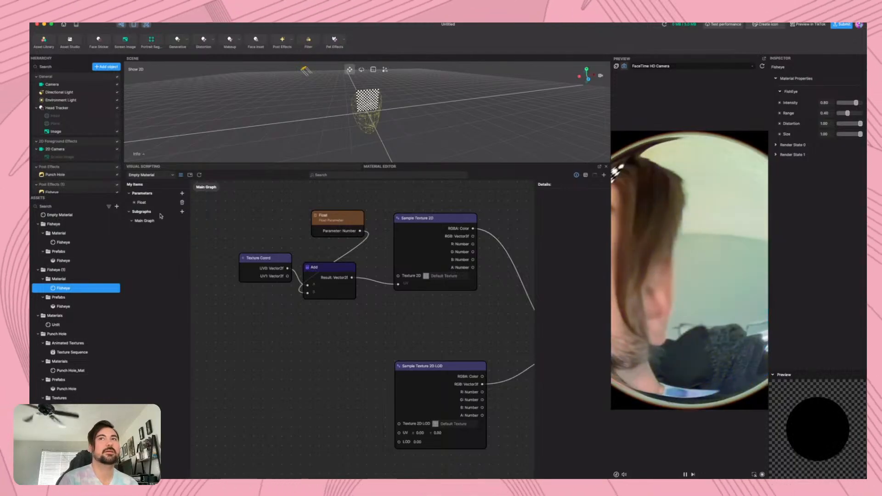
Browse the Screen Effects in the Asset Library, add the Solution effect to the project, and close the library
{"action": "left_click", "coordinate": [44, 41]}
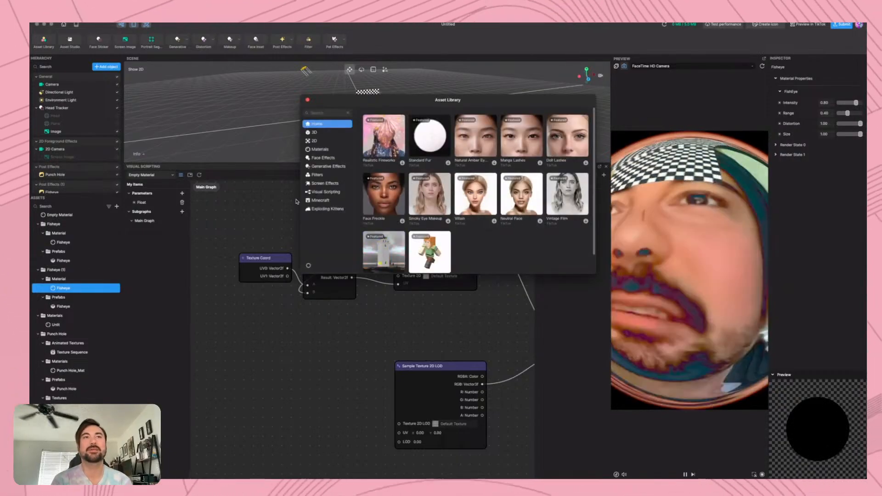
{"action": "left_click", "coordinate": [325, 182]}
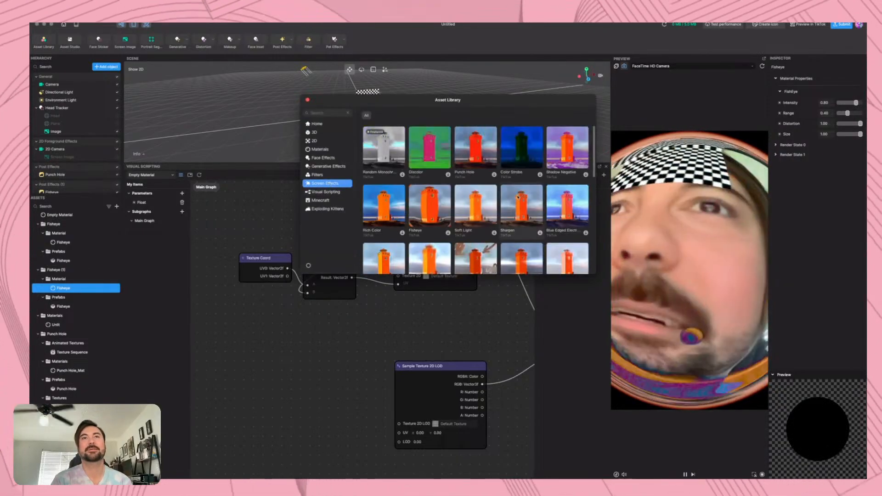
{"action": "scroll", "coordinate": [517, 197], "scroll_direction": "down", "scroll_amount": 2}
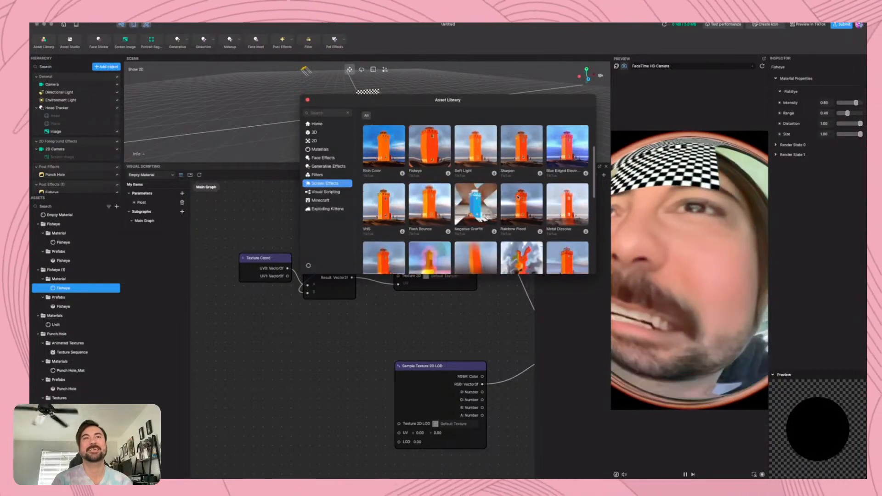
{"action": "scroll", "coordinate": [461, 237], "scroll_direction": "down", "scroll_amount": 2}
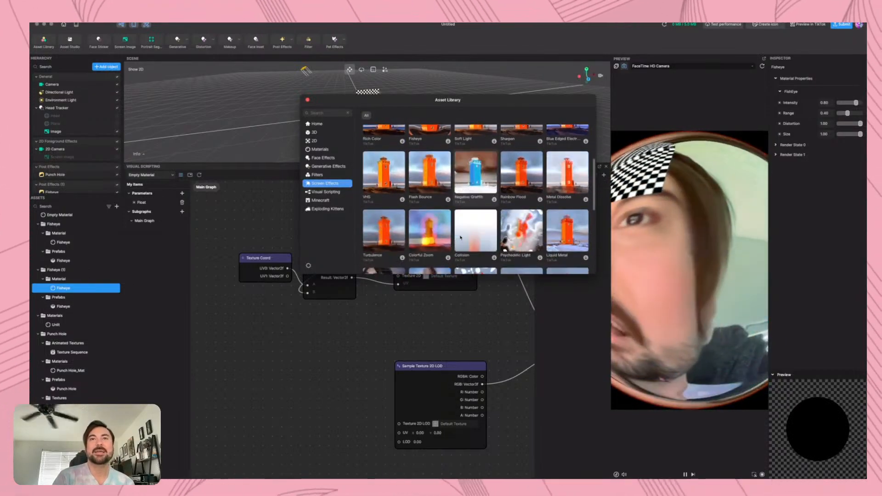
{"action": "scroll", "coordinate": [540, 225], "scroll_direction": "down", "scroll_amount": 2}
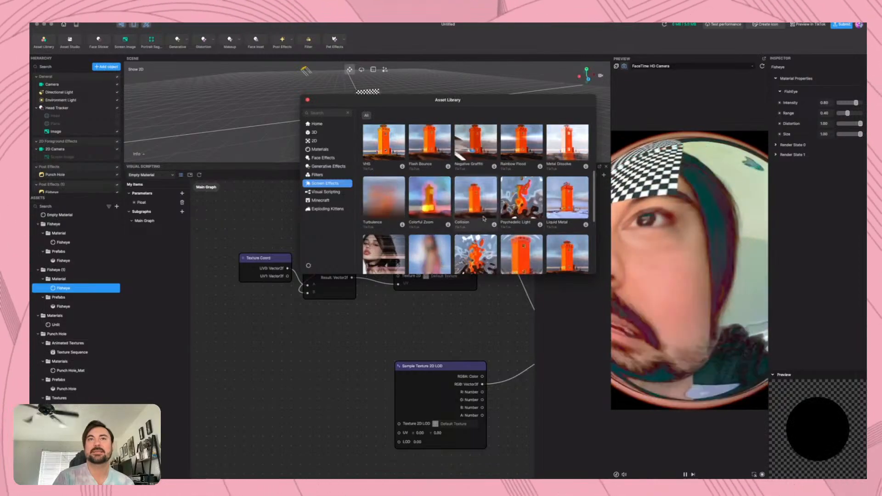
{"action": "scroll", "coordinate": [484, 218], "scroll_direction": "down", "scroll_amount": 1}
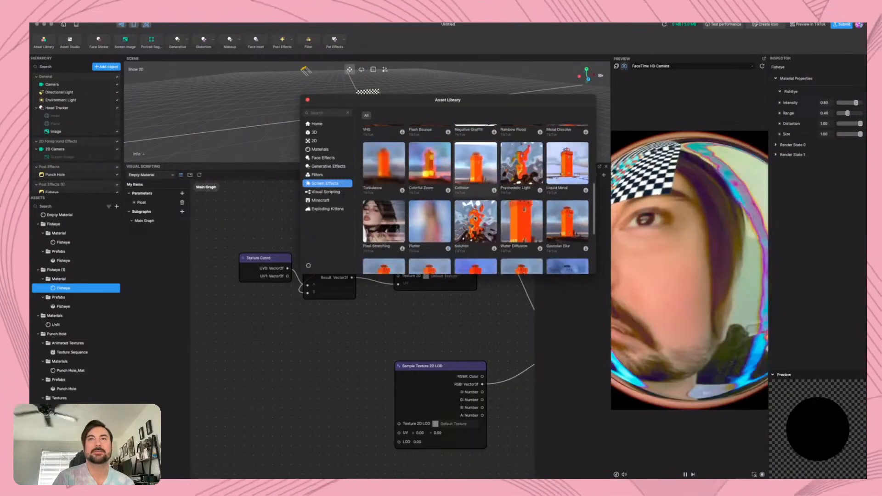
{"action": "scroll", "coordinate": [475, 217], "scroll_direction": "down", "scroll_amount": 2}
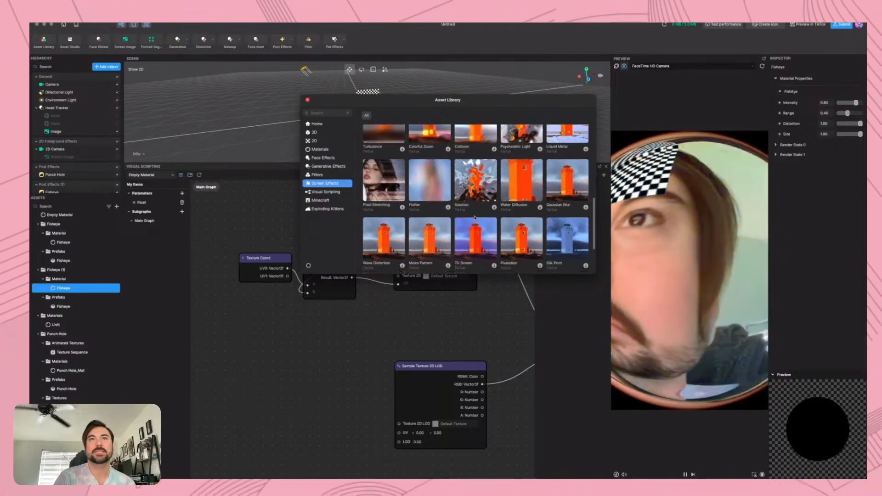
{"action": "scroll", "coordinate": [476, 211], "scroll_direction": "down", "scroll_amount": 1}
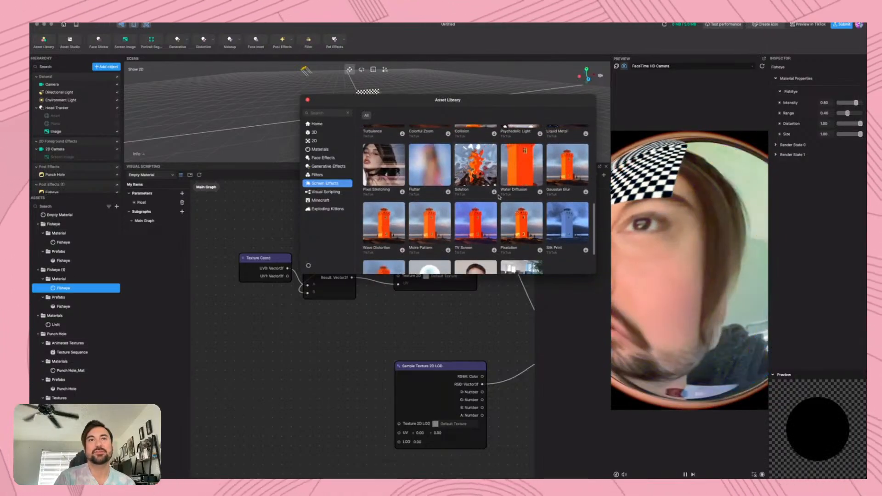
{"action": "left_click", "coordinate": [494, 192]}
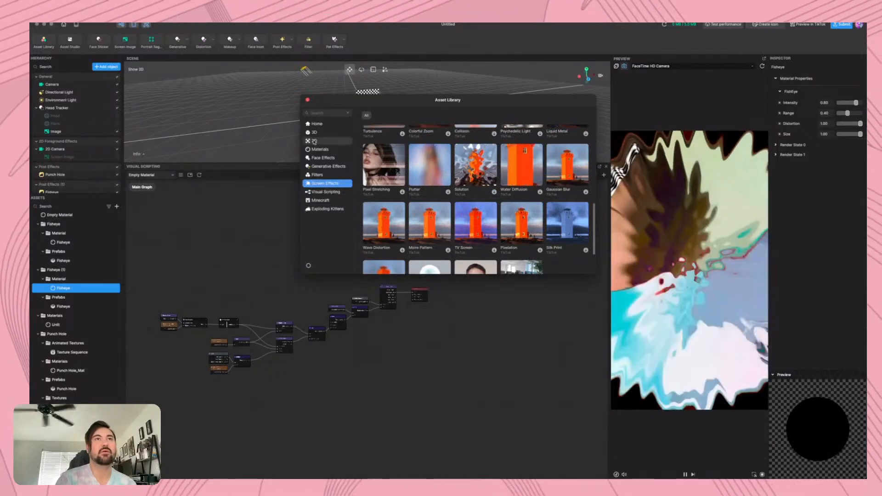
{"action": "left_click", "coordinate": [308, 100]}
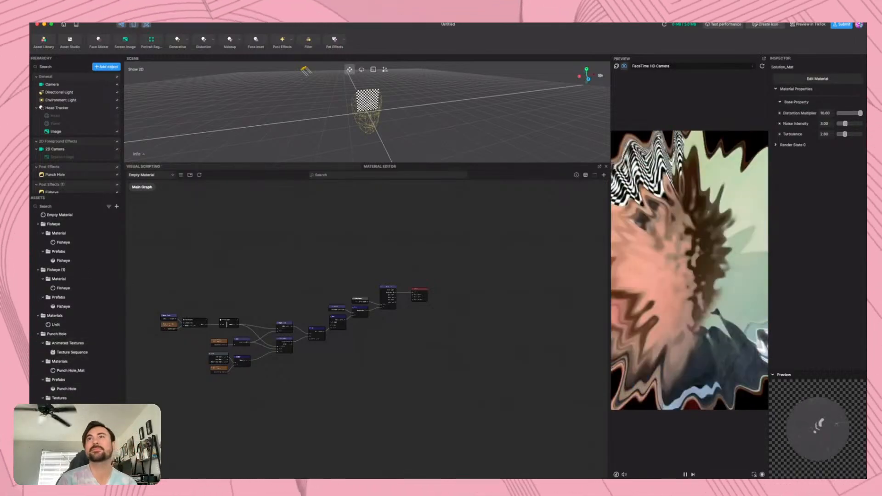
Examine the Solution_Mat main graph, following how the Concave Lens, centered coord, Noise Intensity and Turbulence nodes feed the noise and Lerp nodes
{"action": "left_click", "coordinate": [158, 176]}
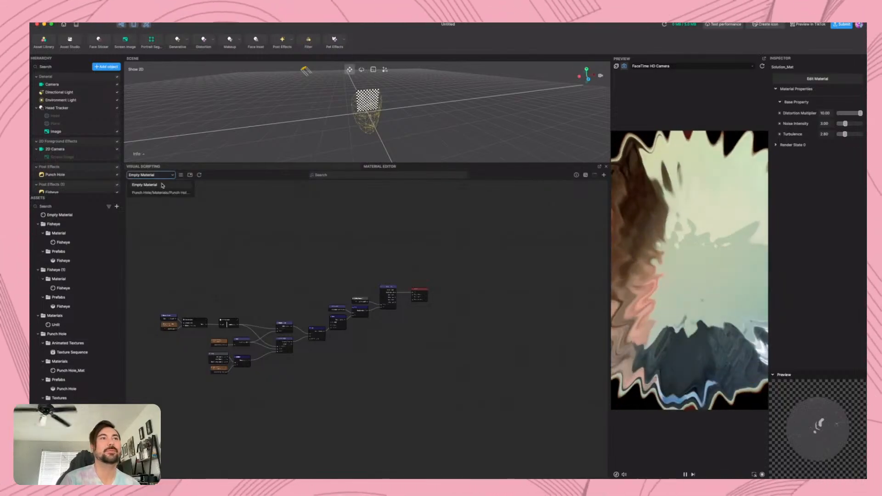
{"action": "left_click", "coordinate": [329, 211]}
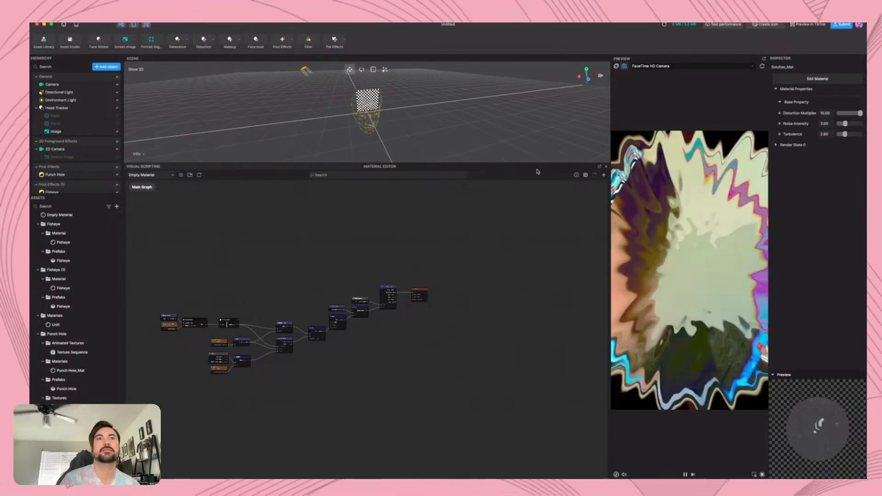
{"action": "scroll", "coordinate": [263, 357], "scroll_direction": "up", "scroll_amount": 5}
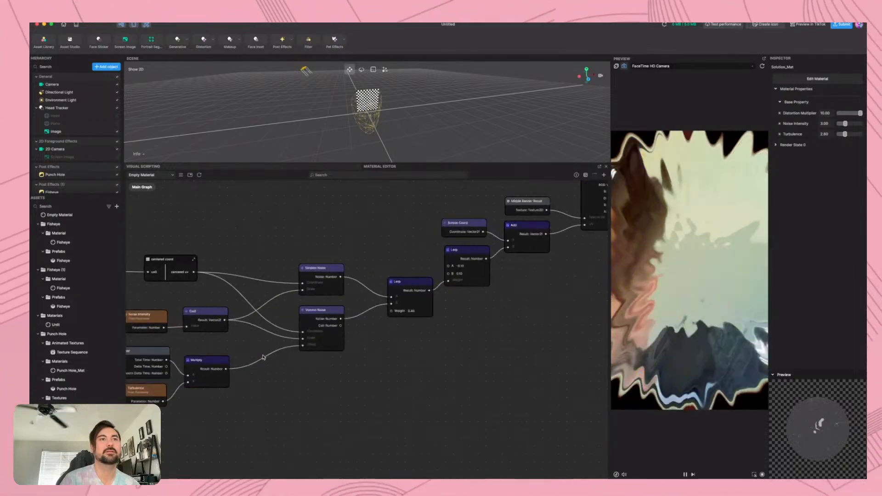
{"action": "left_click_drag", "start_coordinate": [195, 236], "coordinate": [363, 224]}
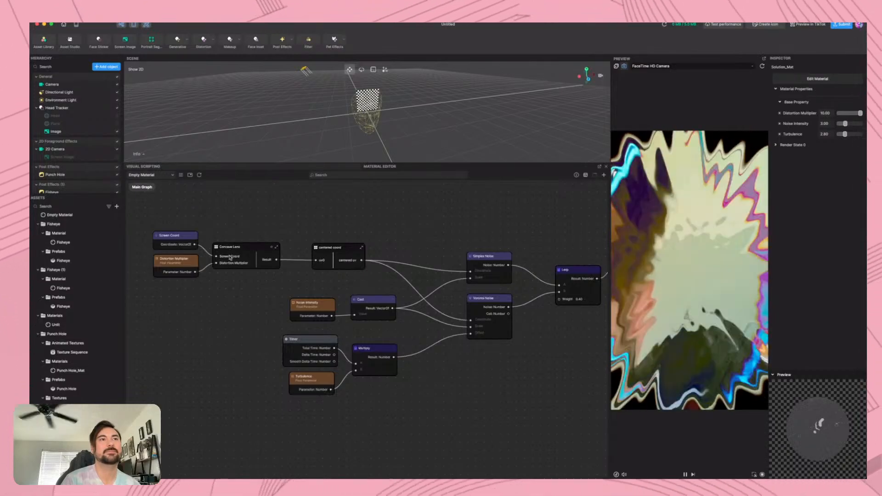
{"action": "left_click", "coordinate": [163, 175]}
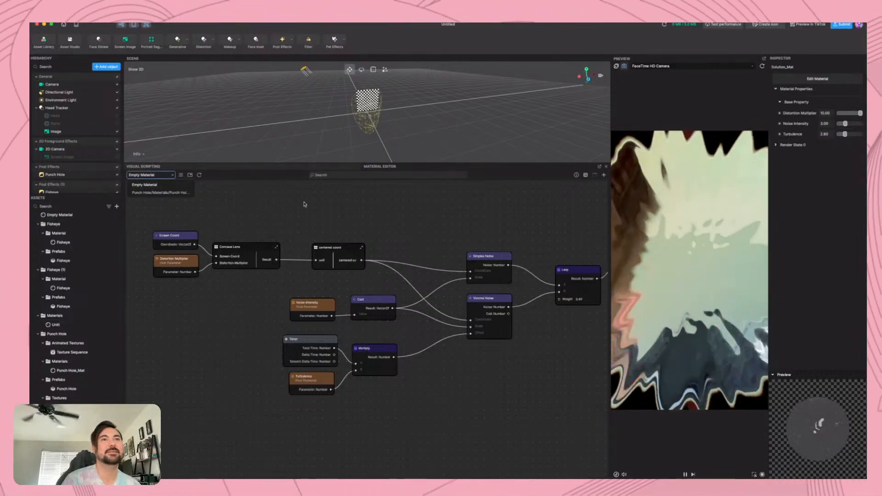
{"action": "left_click", "coordinate": [305, 205]}
{"action": "middle_click_drag", "start_coordinate": [302, 240], "coordinate": [141, 223]}
{"action": "middle_click_drag", "start_coordinate": [435, 299], "coordinate": [551, 359]}
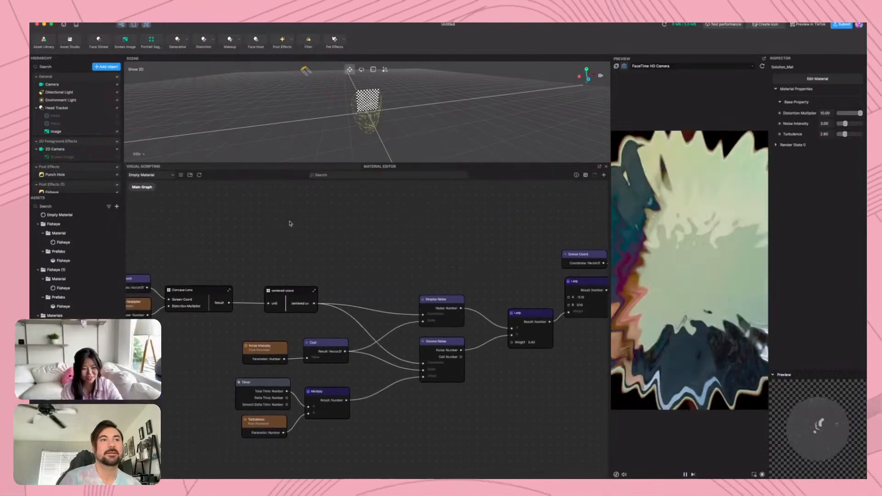
{"action": "middle_click_drag", "start_coordinate": [290, 223], "coordinate": [351, 216]}
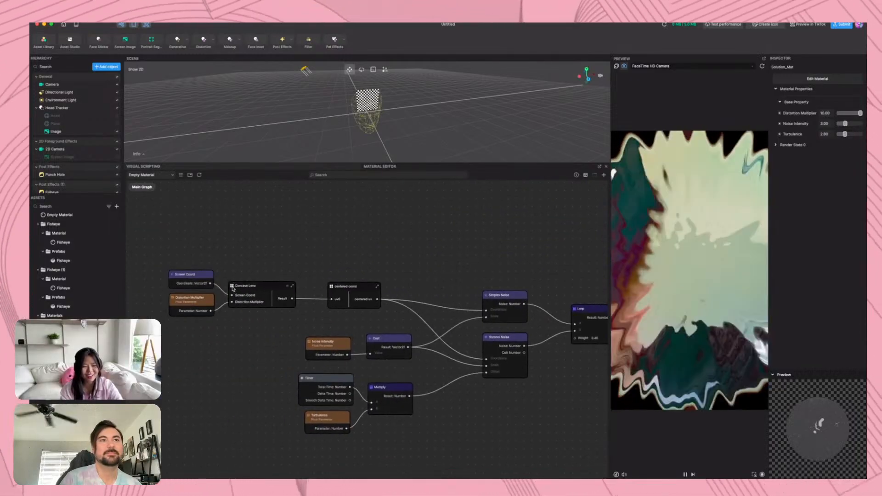
Inspect the contents of the Concave Lens subgraph from its input to its output, and return to the Main Graph
{"action": "double_click", "coordinate": [233, 288]}
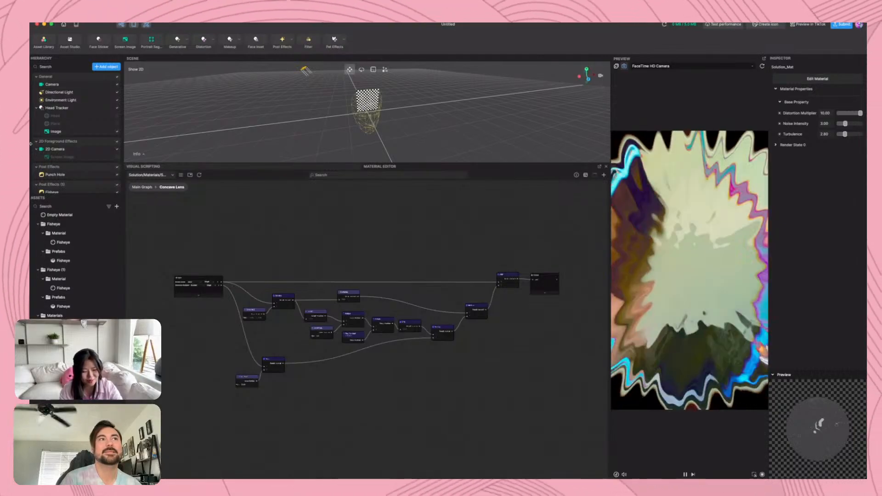
{"action": "scroll", "coordinate": [86, 146], "scroll_direction": "down", "scroll_amount": 3}
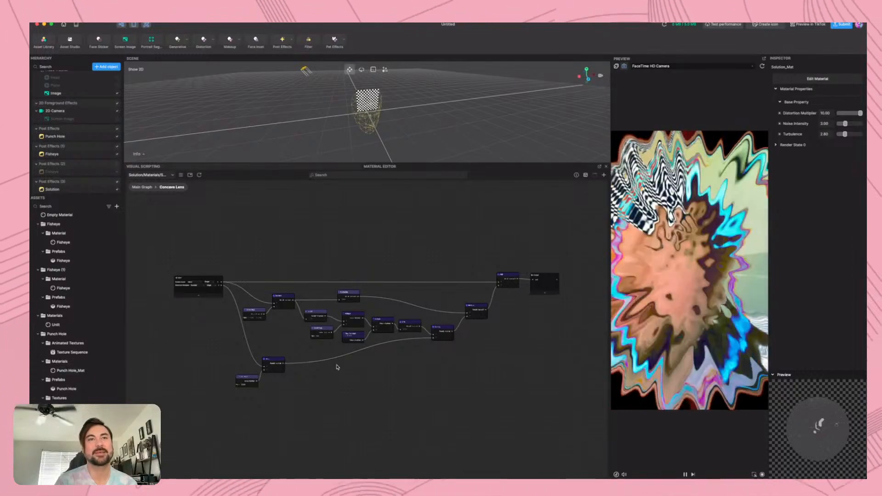
{"action": "scroll", "coordinate": [337, 367], "scroll_direction": "up", "scroll_amount": 5}
{"action": "middle_click_drag", "start_coordinate": [263, 328], "coordinate": [387, 375]}
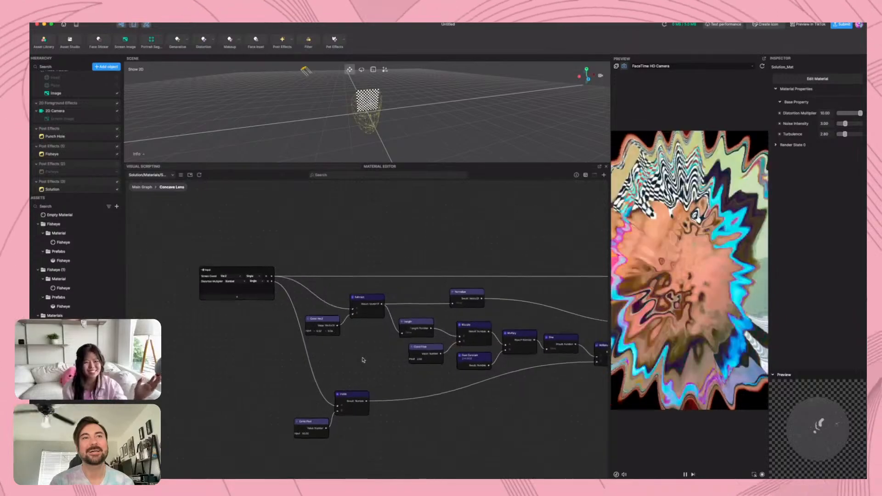
{"action": "middle_click_drag", "start_coordinate": [363, 359], "coordinate": [234, 358]}
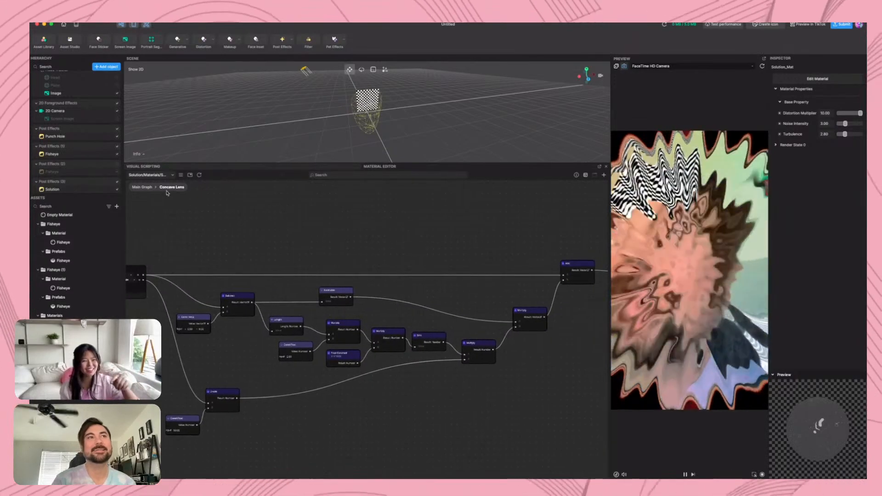
{"action": "left_click", "coordinate": [147, 188]}
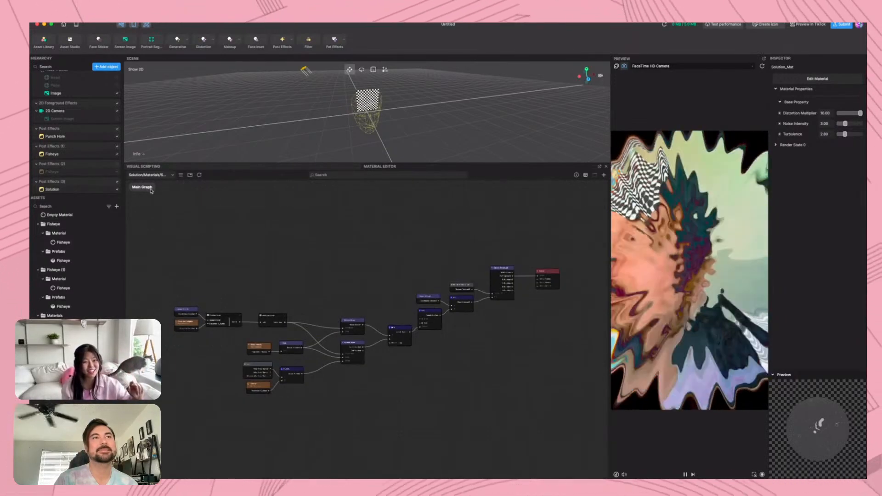
Inspect the contents of the centered coord subgraph and return to the Main Graph
{"action": "scroll", "coordinate": [253, 319], "scroll_direction": "up", "scroll_amount": 5}
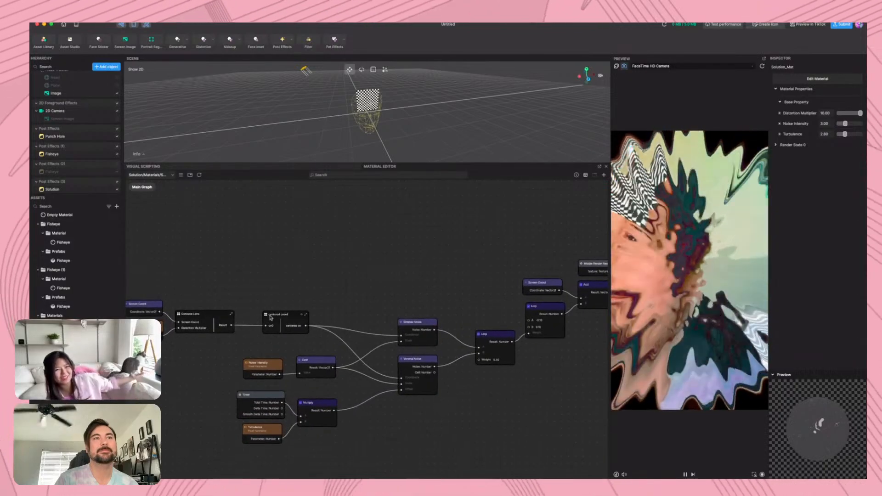
{"action": "double_click", "coordinate": [266, 317]}
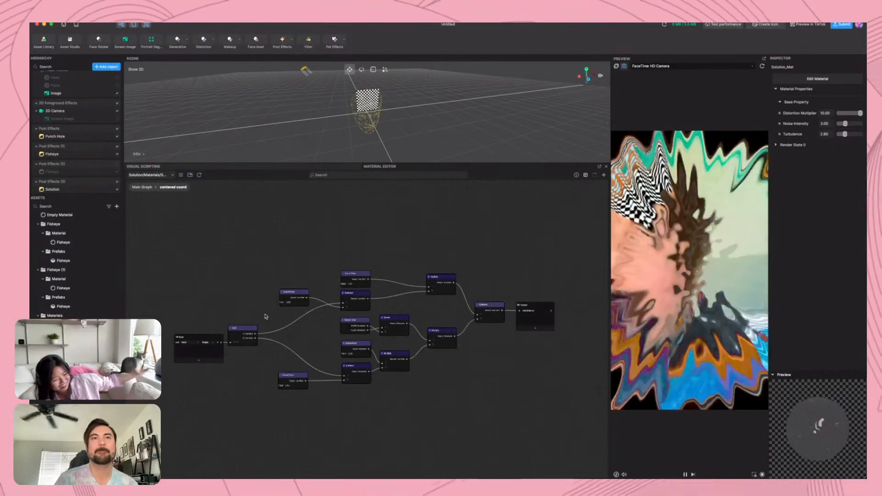
{"action": "left_click", "coordinate": [141, 188]}
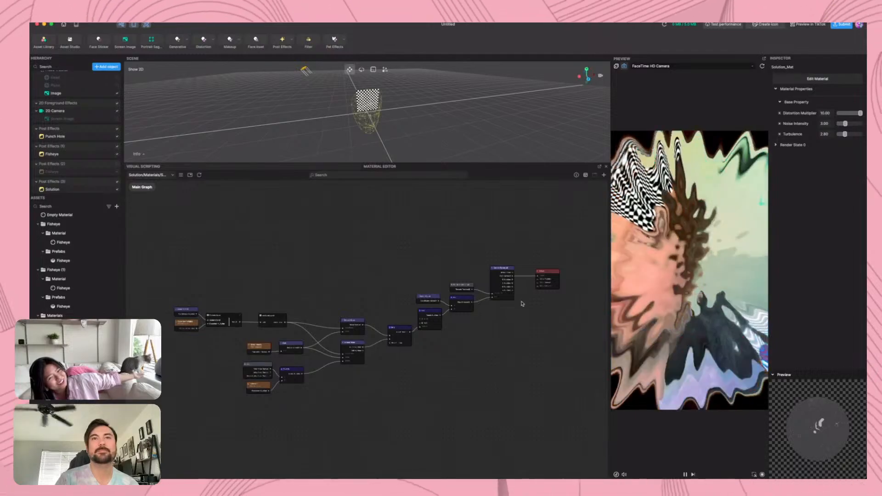
Move the Middle Render Result node higher above the Add node, keeping it connected to Sample Texture 2D
{"action": "scroll", "coordinate": [522, 304], "scroll_direction": "up", "scroll_amount": 10}
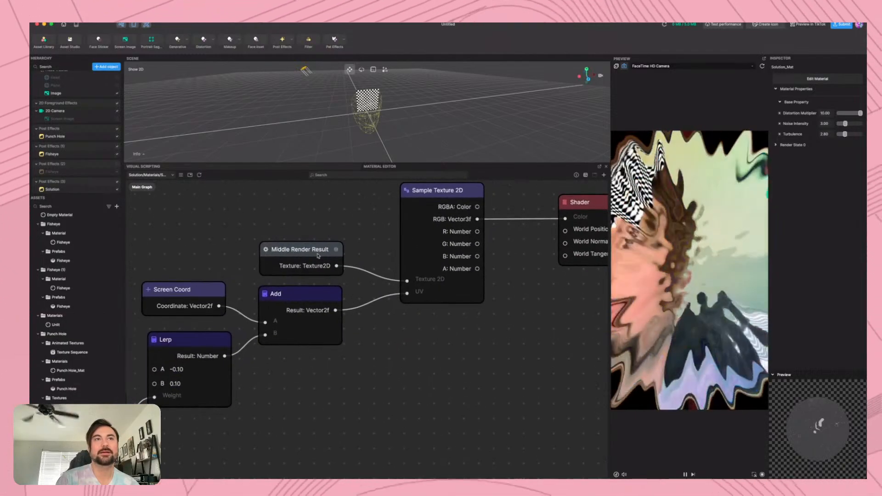
{"action": "mouse_move", "coordinate": [317, 255]}
{"action": "left_mouse_down"}
{"action": "mouse_move", "coordinate": [319, 233]}
{"action": "mouse_move", "coordinate": [321, 256]}
{"action": "mouse_move", "coordinate": [314, 251]}
{"action": "left_mouse_up"}
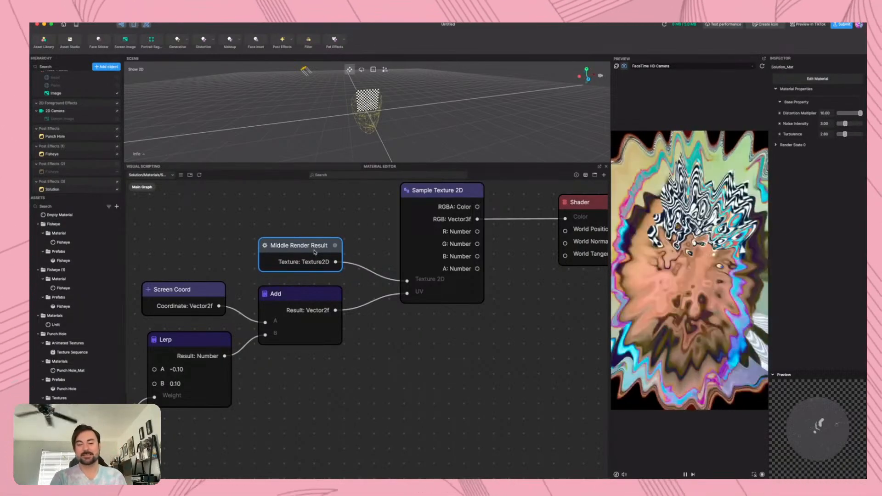
{"action": "left_click_drag", "start_coordinate": [315, 251], "coordinate": [314, 217]}
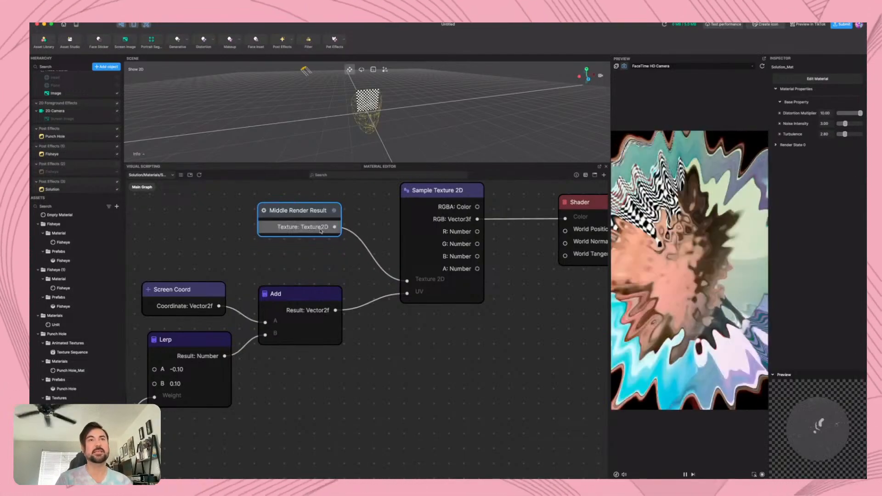
{"action": "left_click_drag", "start_coordinate": [307, 211], "coordinate": [307, 211]}
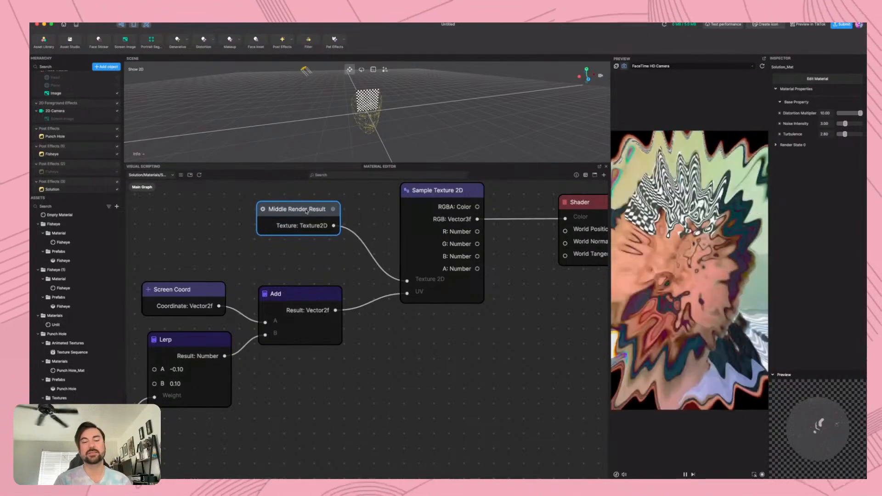
Delete the Middle Render Result node and assign the built-in Final Render Output texture to Sample Texture 2D instead
{"action": "scroll", "coordinate": [306, 211], "scroll_direction": "down", "scroll_amount": 5}
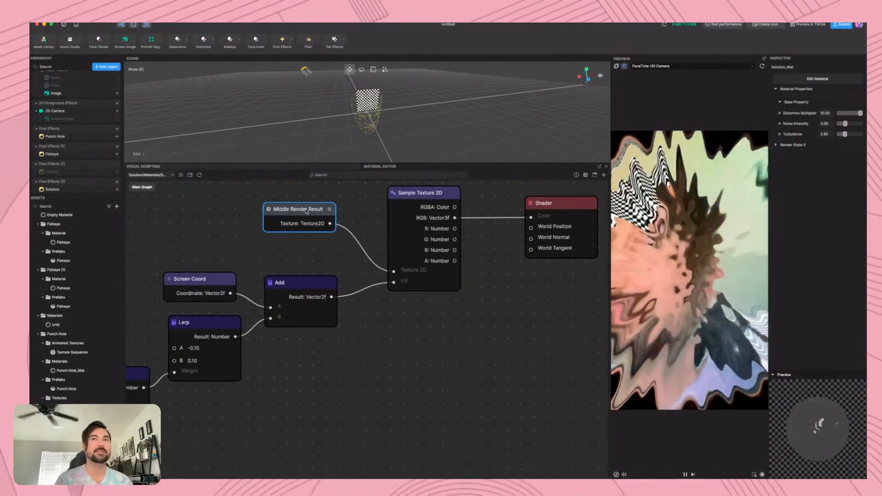
{"action": "key", "text": "BackSpace"}
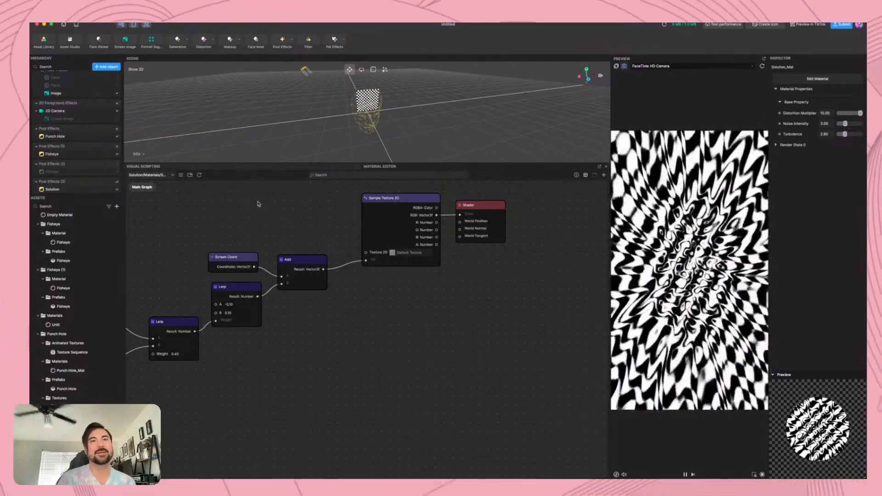
{"action": "left_click", "coordinate": [407, 252]}
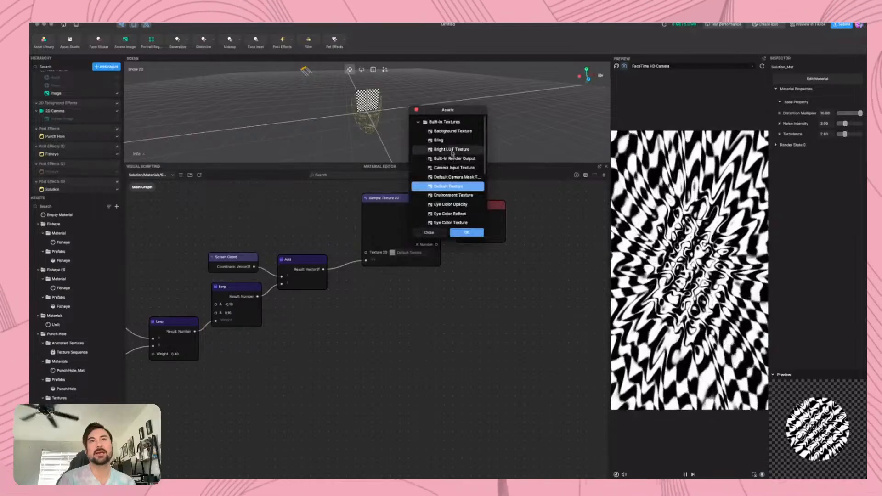
{"action": "scroll", "coordinate": [451, 174], "scroll_direction": "down", "scroll_amount": 3}
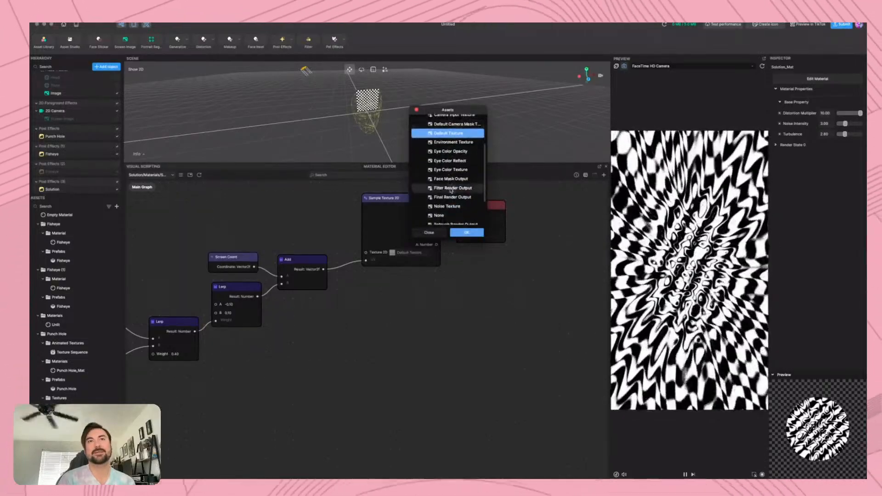
{"action": "left_click", "coordinate": [452, 189]}
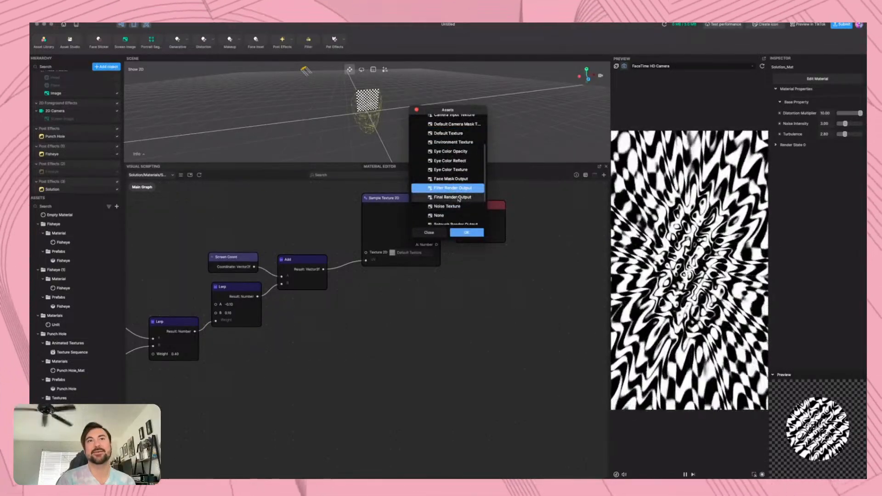
{"action": "left_click", "coordinate": [457, 197]}
{"action": "left_click", "coordinate": [467, 232]}
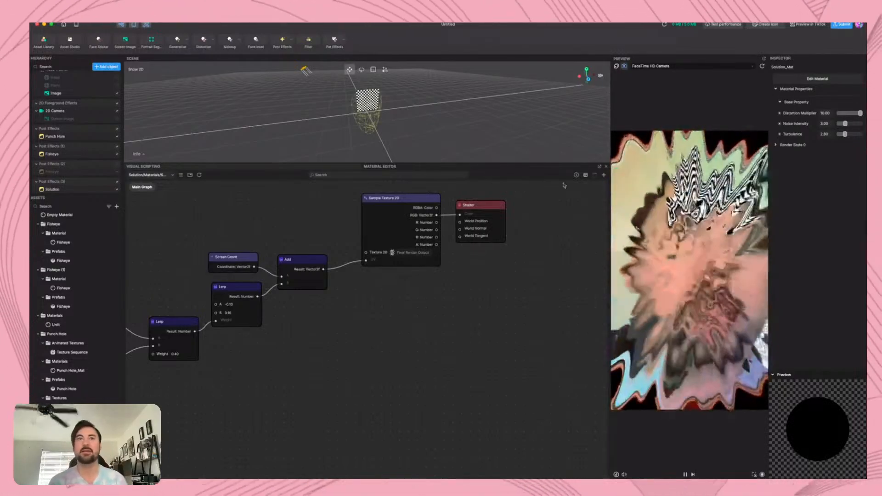
Switch the Sample Texture 2D node's texture to the built-in Camera Input Texture
{"action": "left_click", "coordinate": [410, 256]}
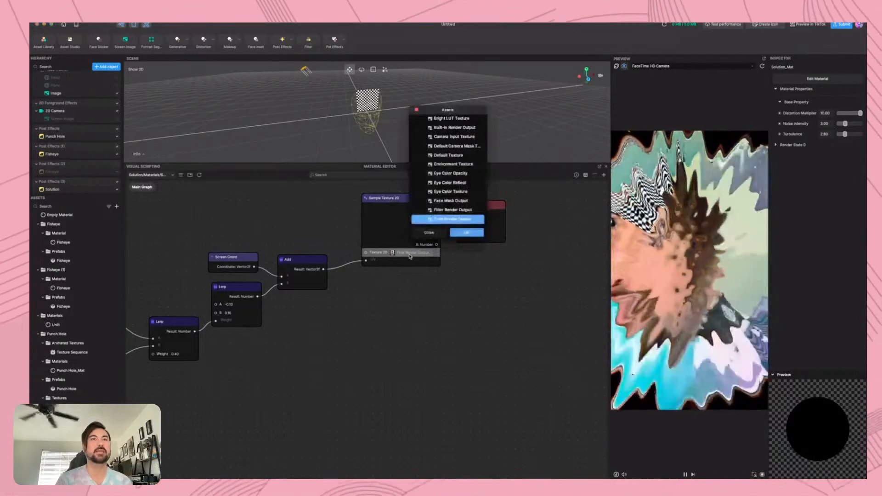
{"action": "scroll", "coordinate": [450, 159], "scroll_direction": "up", "scroll_amount": 3}
{"action": "left_click", "coordinate": [452, 167]}
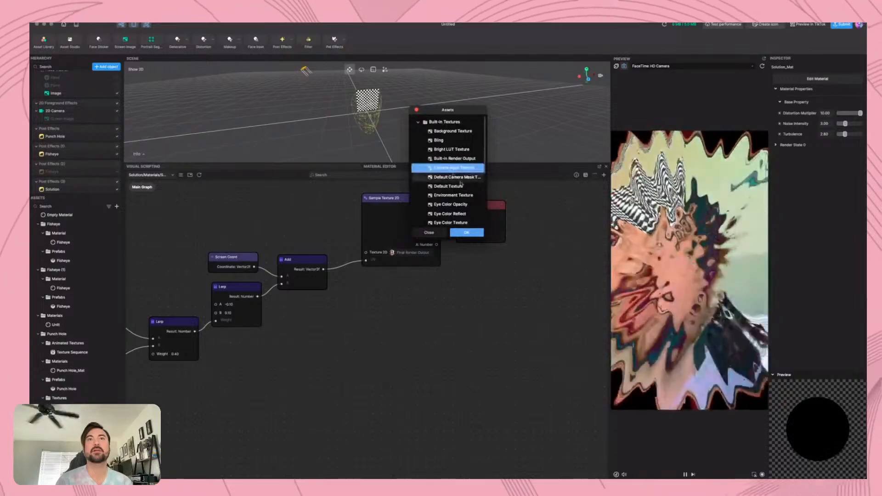
{"action": "left_click", "coordinate": [468, 232]}
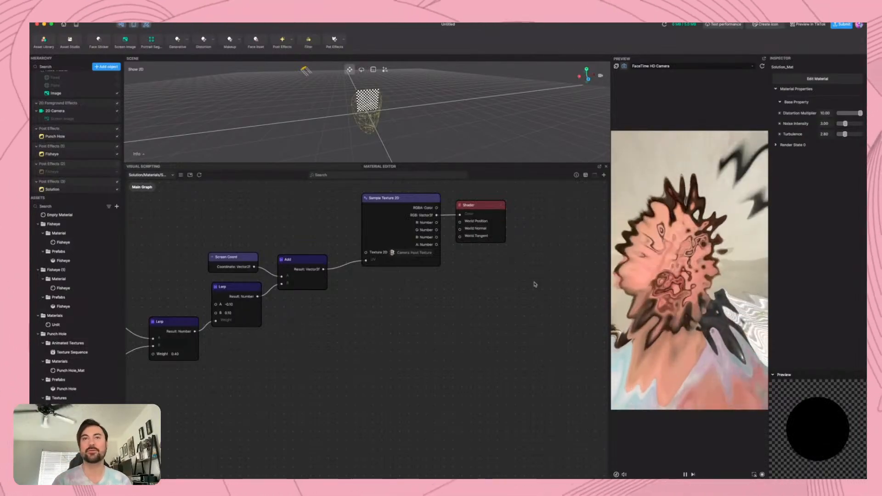
Set the Sample Texture 2D node's texture to the built-in Face Mask Output
{"action": "left_click", "coordinate": [406, 252]}
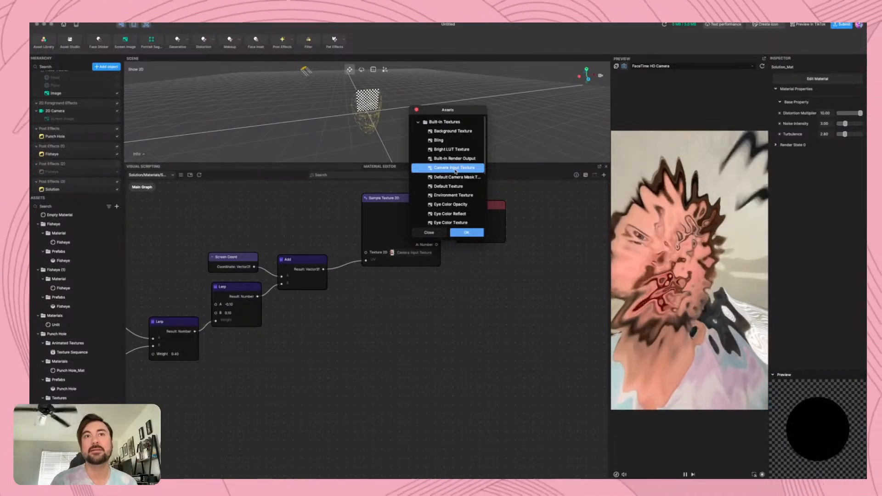
{"action": "scroll", "coordinate": [455, 171], "scroll_direction": "down", "scroll_amount": 1}
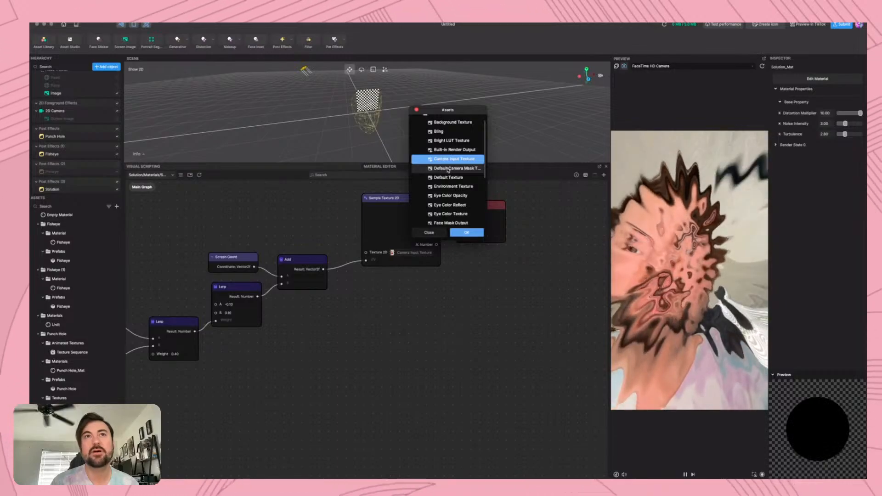
{"action": "left_click", "coordinate": [448, 168]}
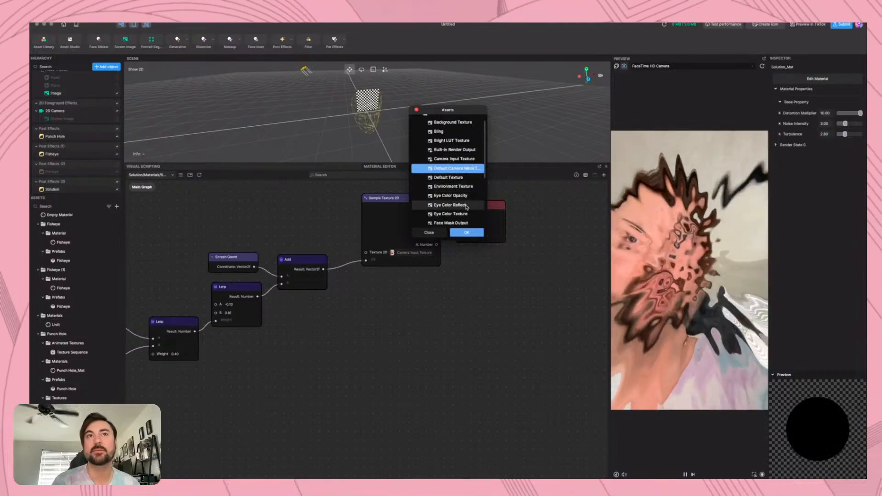
{"action": "scroll", "coordinate": [466, 207], "scroll_direction": "down", "scroll_amount": 5}
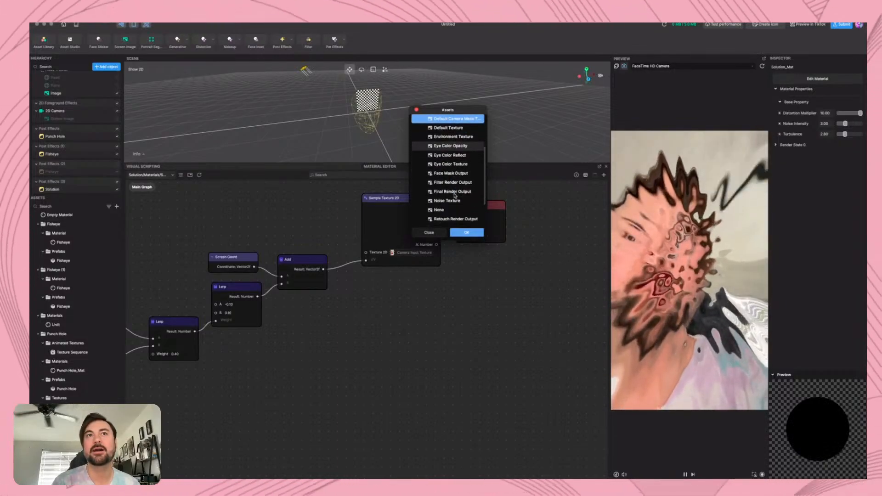
{"action": "left_click", "coordinate": [452, 174]}
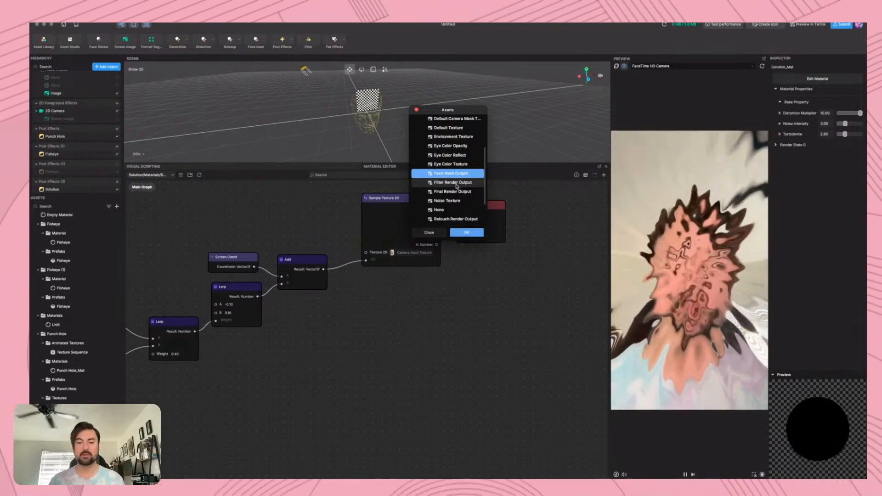
{"action": "scroll", "coordinate": [457, 186], "scroll_direction": "up", "scroll_amount": 2}
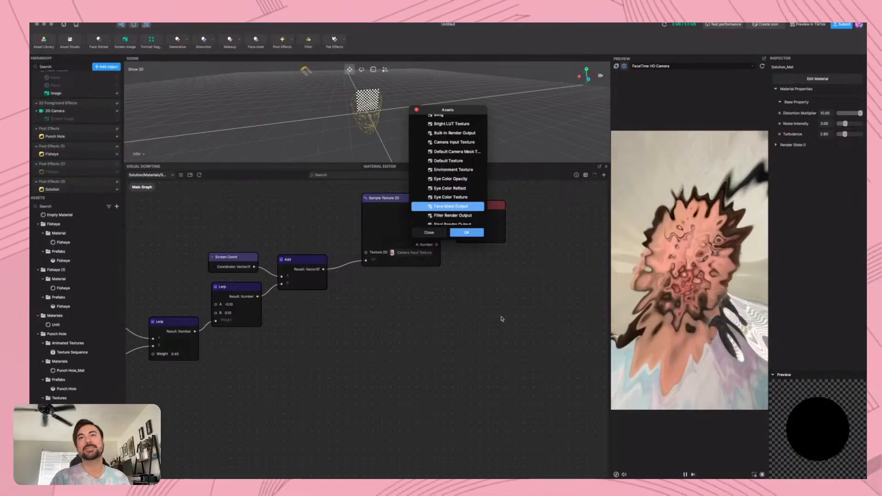
{"action": "left_click", "coordinate": [466, 232]}
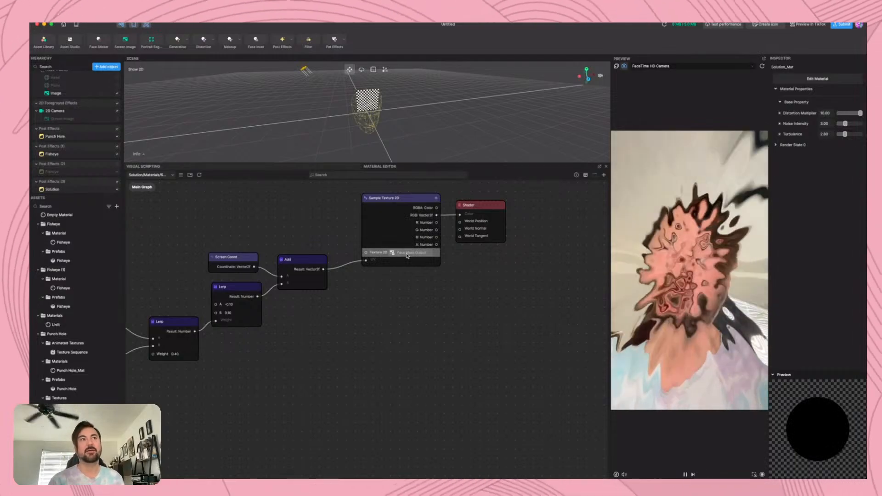
Review the textures available for the Sample Texture 2D node, from built-in textures to Punch Hole assets, without changing the selection
{"action": "left_click", "coordinate": [407, 256]}
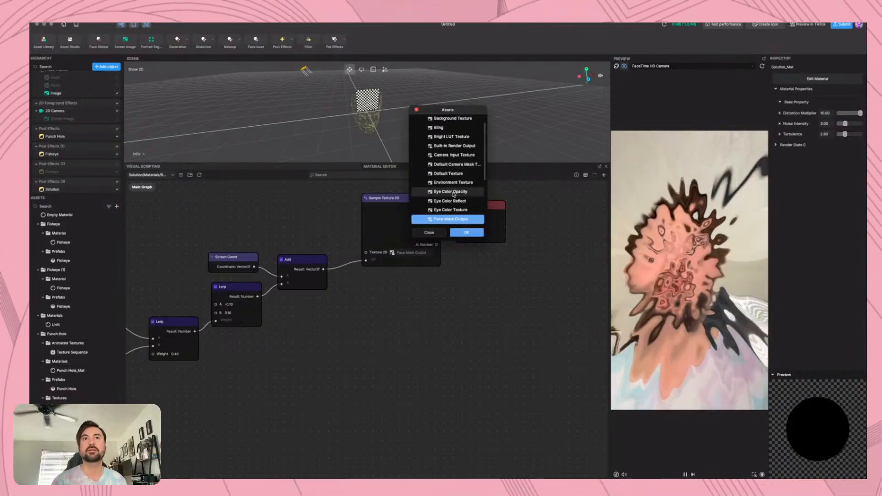
{"action": "scroll", "coordinate": [454, 195], "scroll_direction": "up", "scroll_amount": 2}
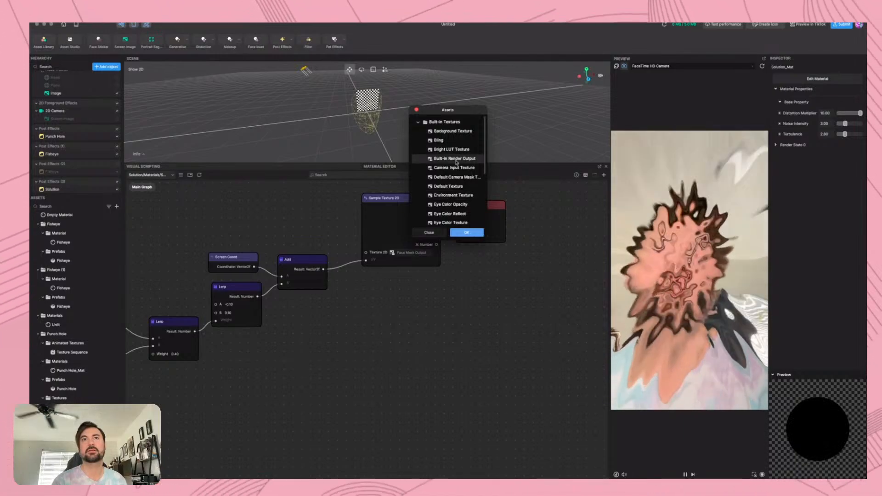
{"action": "scroll", "coordinate": [455, 165], "scroll_direction": "down", "scroll_amount": 3}
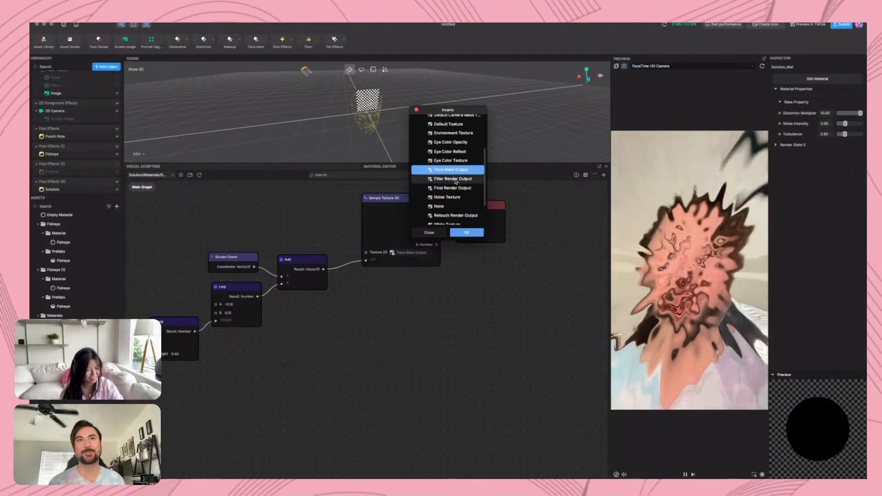
{"action": "scroll", "coordinate": [455, 181], "scroll_direction": "up", "scroll_amount": 3}
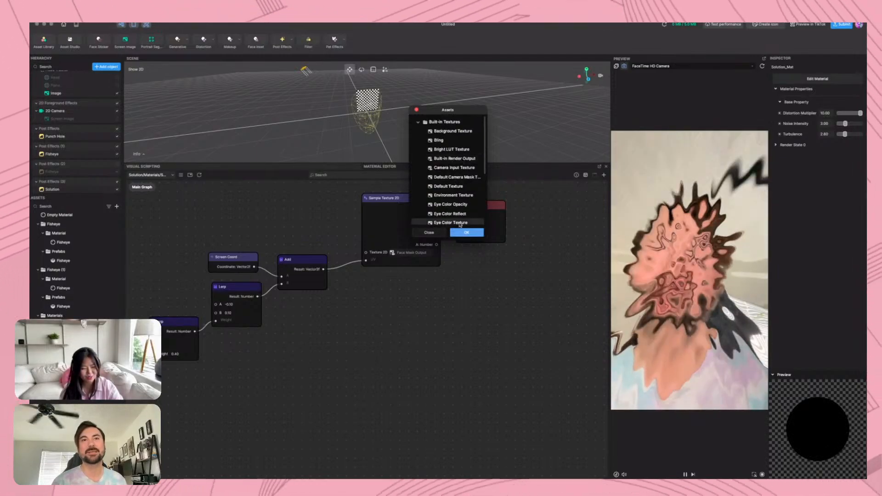
{"action": "scroll", "coordinate": [466, 160], "scroll_direction": "down", "scroll_amount": 5}
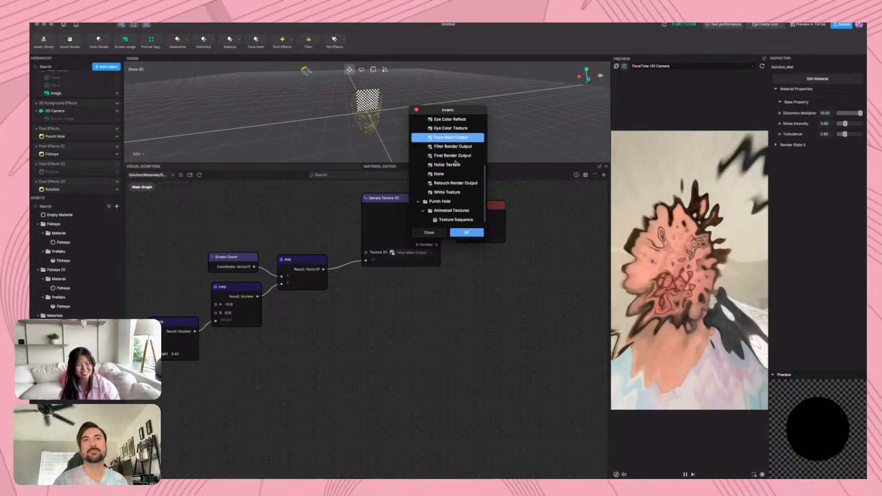
{"action": "scroll", "coordinate": [457, 162], "scroll_direction": "up", "scroll_amount": 5}
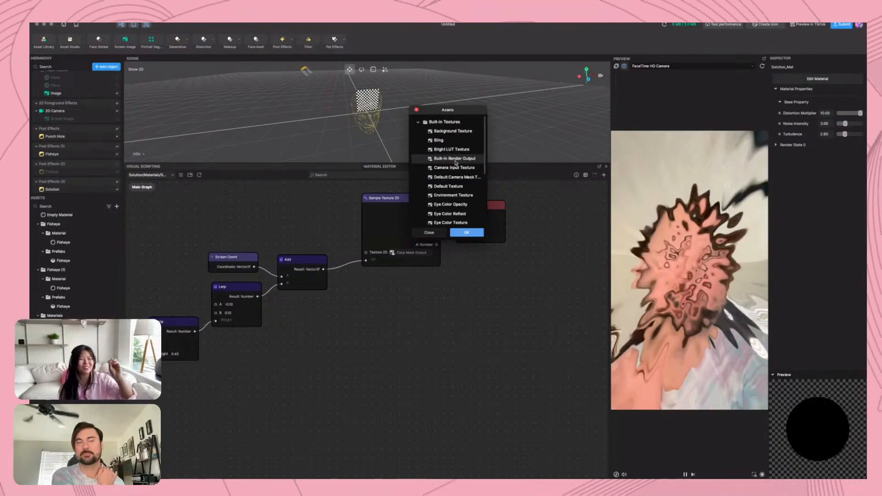
{"action": "left_click", "coordinate": [416, 110]}
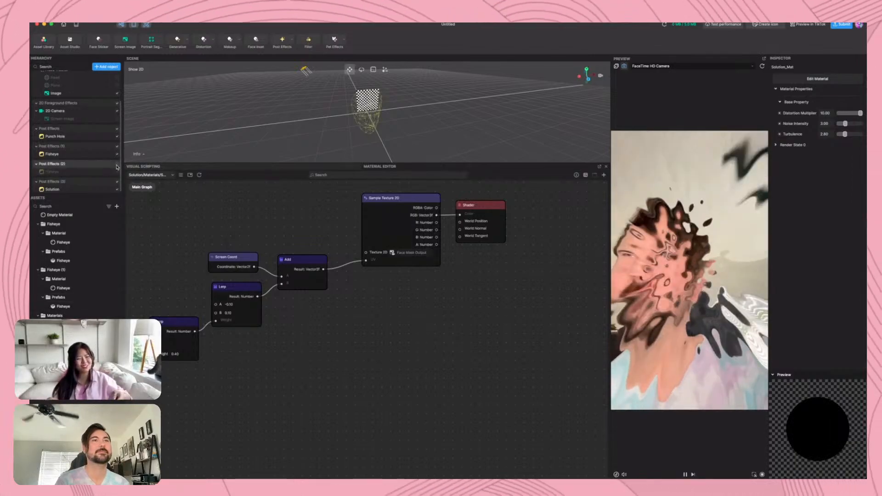
Set the Sample Texture 2D node's texture back to Final Render Output
{"action": "left_click", "coordinate": [415, 254]}
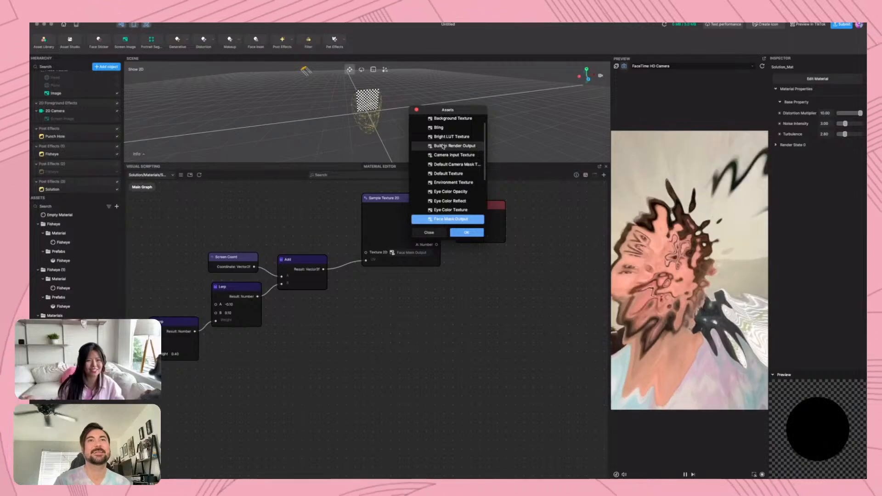
{"action": "scroll", "coordinate": [443, 148], "scroll_direction": "up", "scroll_amount": 1}
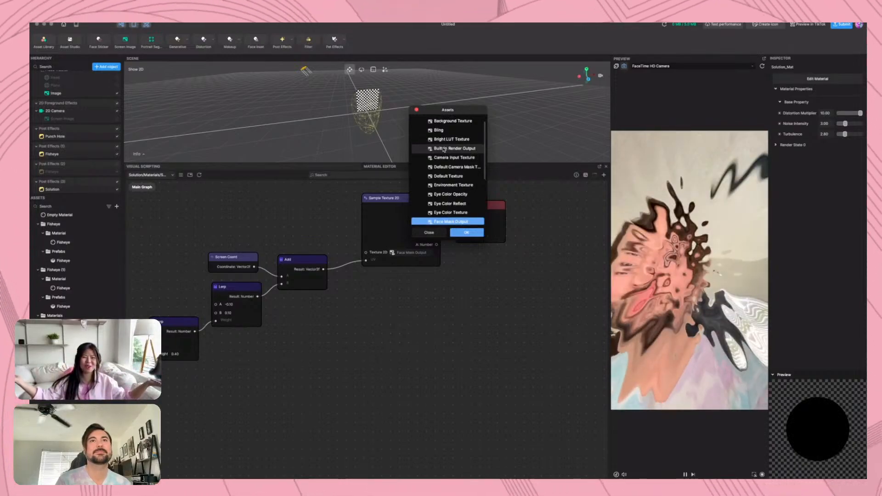
{"action": "scroll", "coordinate": [444, 149], "scroll_direction": "up", "scroll_amount": 2}
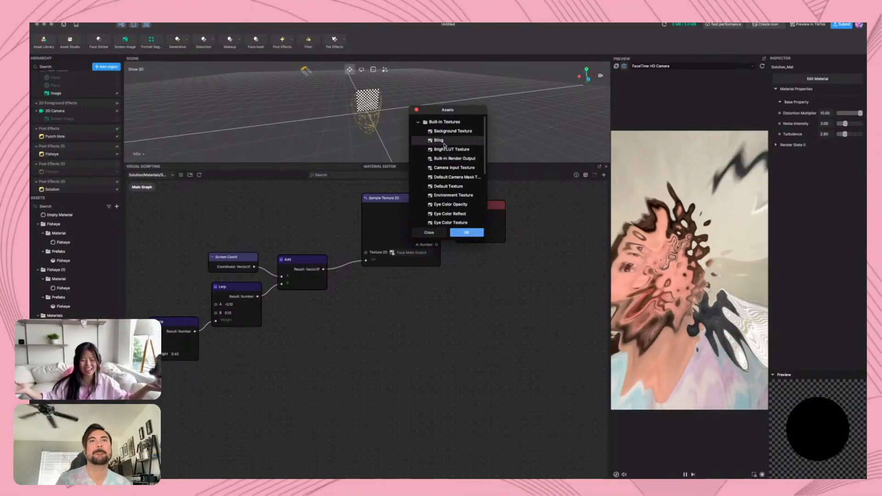
{"action": "scroll", "coordinate": [444, 145], "scroll_direction": "down", "scroll_amount": 1}
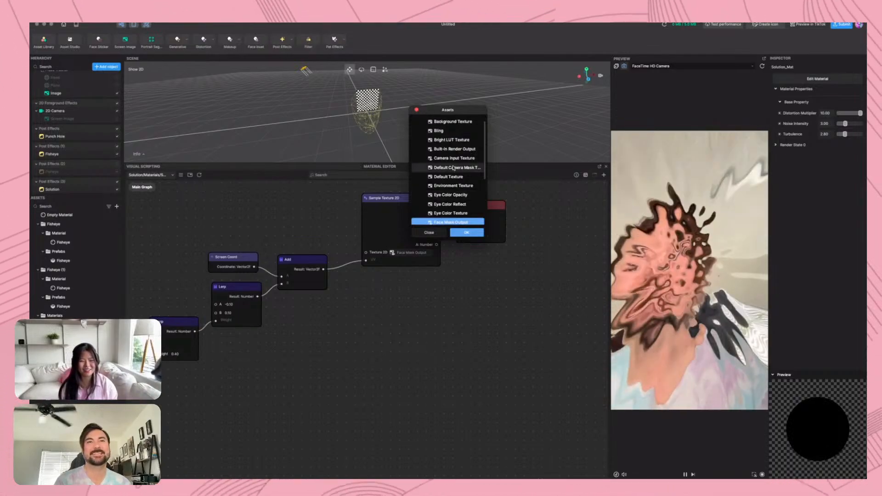
{"action": "scroll", "coordinate": [452, 166], "scroll_direction": "down", "scroll_amount": 1}
{"action": "scroll", "coordinate": [453, 167], "scroll_direction": "down", "scroll_amount": 2}
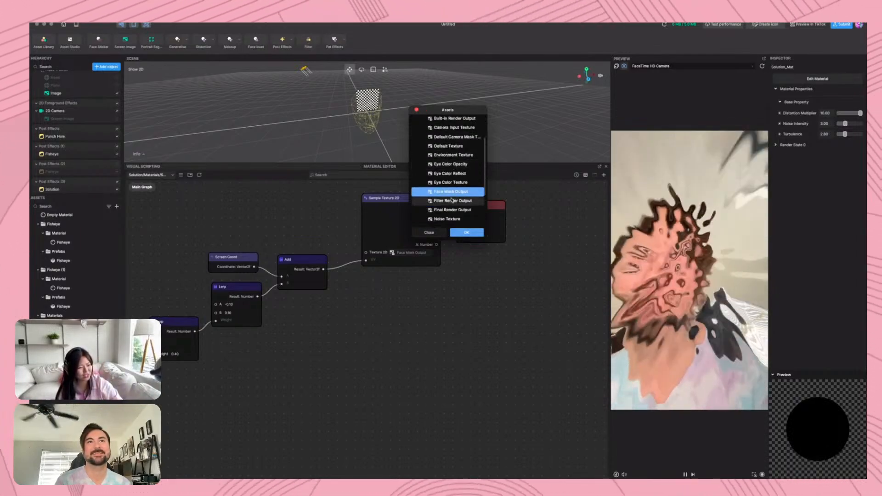
{"action": "left_click", "coordinate": [455, 210]}
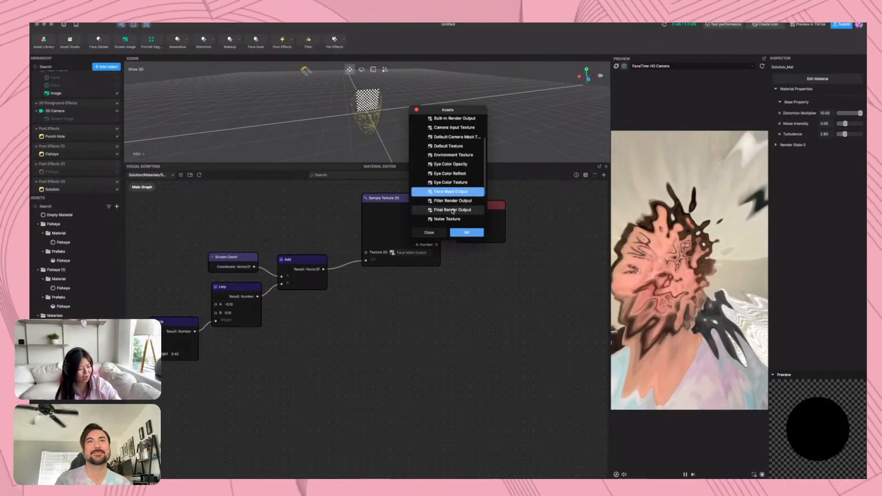
{"action": "left_click", "coordinate": [468, 234]}
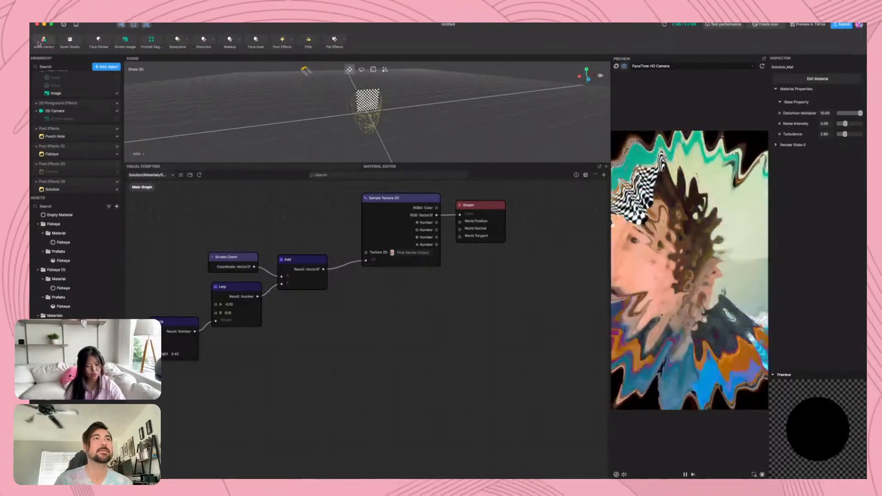
Leave the current project without saving it and create a new empty project
{"action": "left_click", "coordinate": [64, 25]}
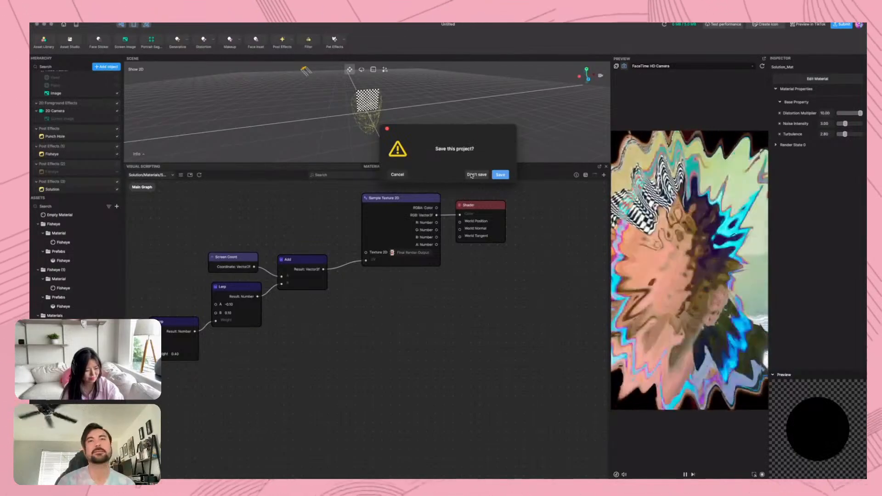
{"action": "left_click", "coordinate": [471, 176]}
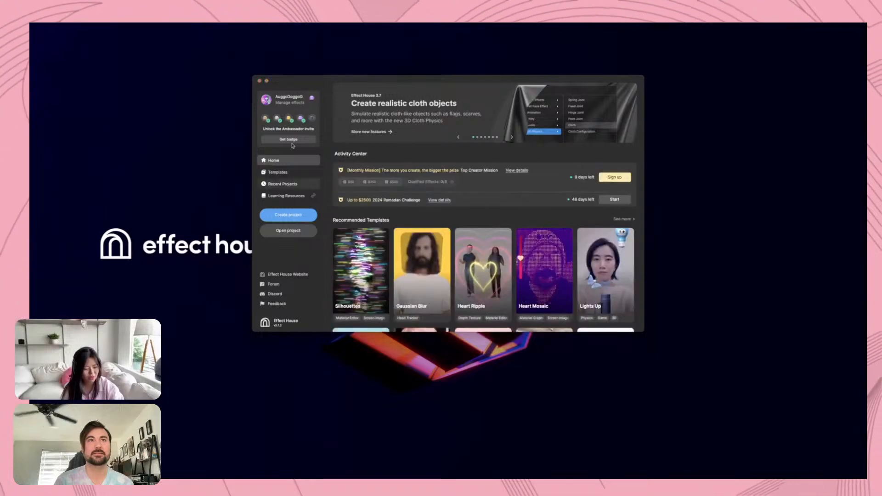
{"action": "left_click_drag", "start_coordinate": [294, 84], "coordinate": [290, 71]}
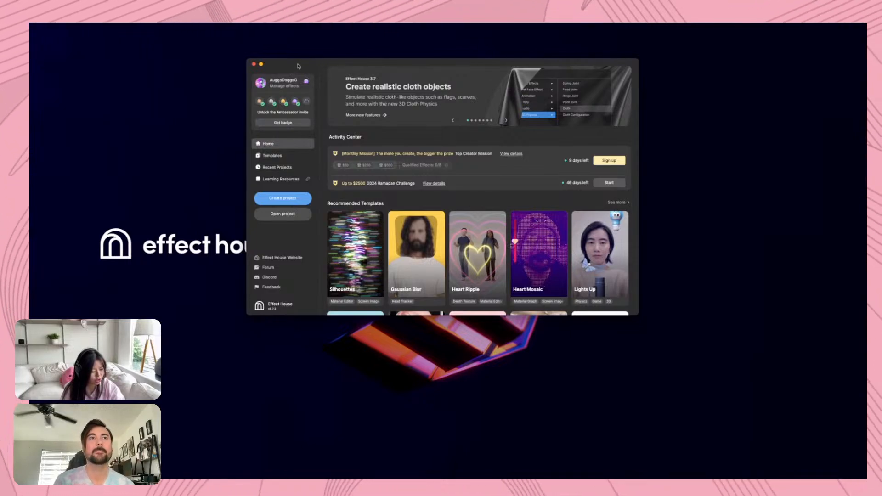
{"action": "left_click_drag", "start_coordinate": [298, 66], "coordinate": [343, 126]}
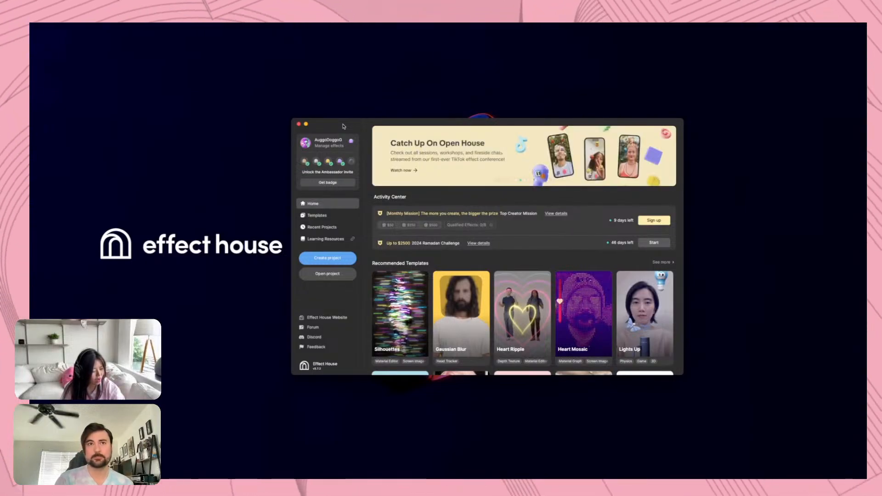
{"action": "left_click", "coordinate": [327, 258]}
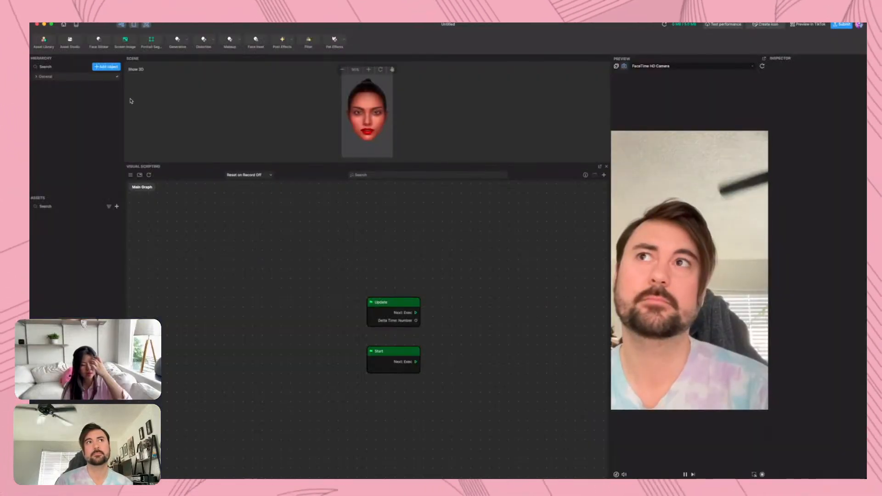
{"action": "left_click", "coordinate": [38, 78]}
{"action": "left_click", "coordinate": [106, 66]}
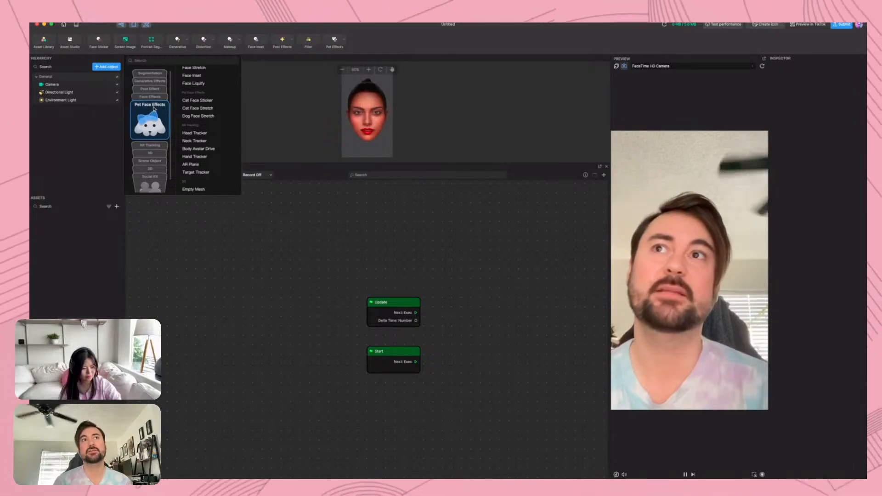
{"action": "right_click", "coordinate": [254, 277]}
{"action": "type", "text": "hna"}
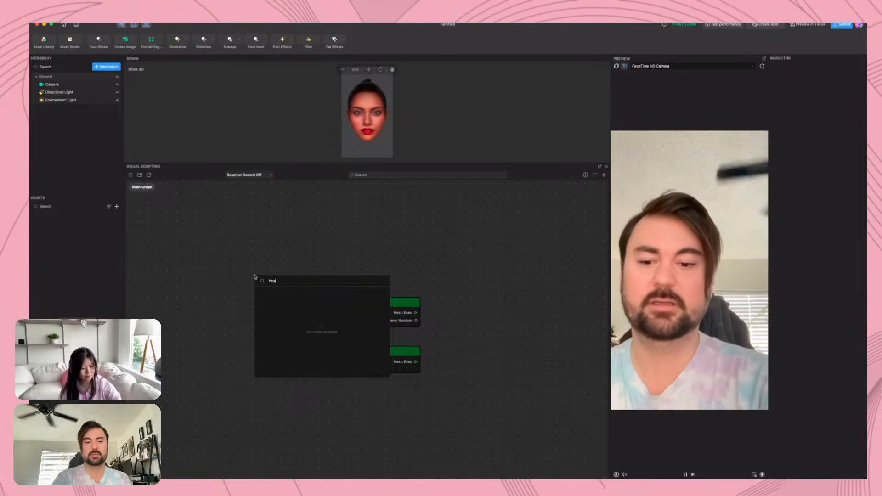
{"action": "key", "text": "BackSpace"}
{"action": "key", "text": "BackSpace"}
{"action": "type", "text": "and"}
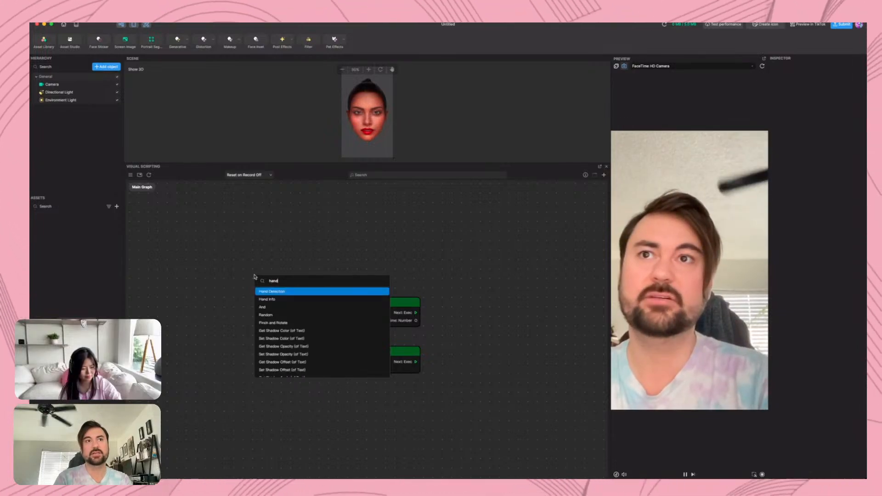
{"action": "key", "text": "Escape"}
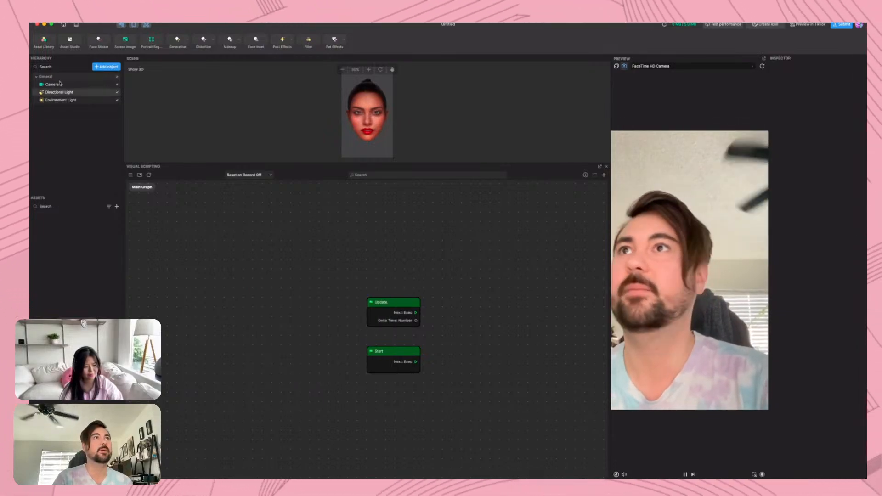
Add a Hand Detection node to the visual scripting graph and check its Type options, keeping Single Hand
{"action": "right_click", "coordinate": [244, 249]}
{"action": "type", "text": "hand"}
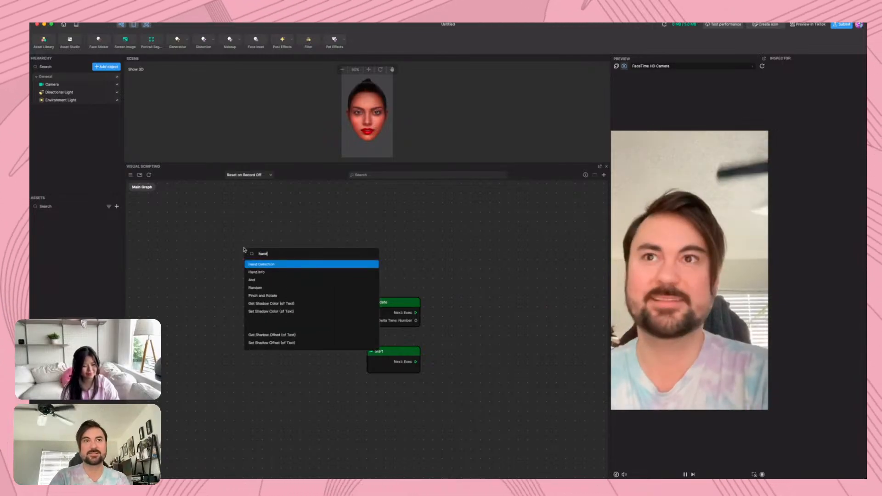
{"action": "left_click", "coordinate": [286, 265]}
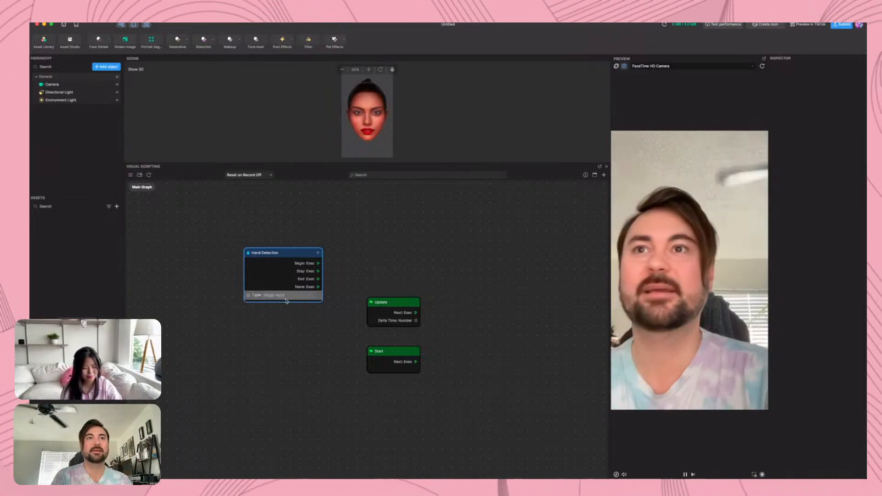
{"action": "left_click", "coordinate": [287, 296]}
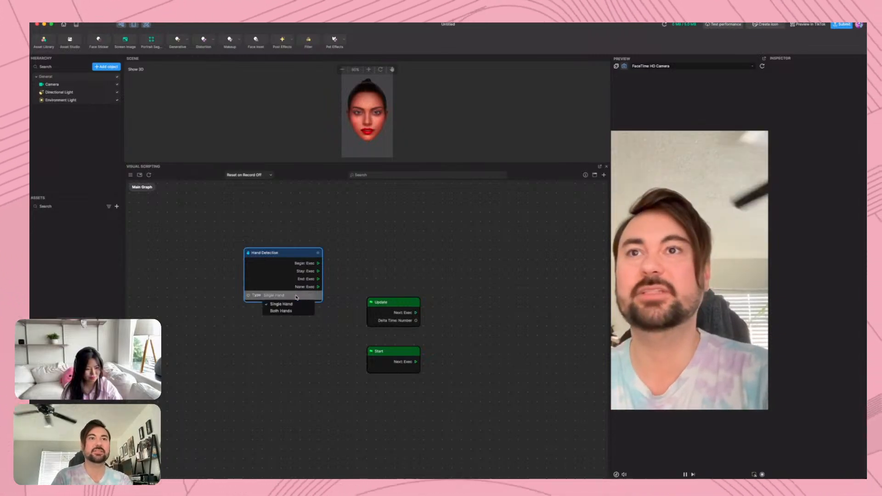
{"action": "left_click", "coordinate": [274, 349]}
Add a Gesture Detection node directly below Hand Detection and move the Update and Start nodes beneath it
{"action": "right_click", "coordinate": [258, 347]}
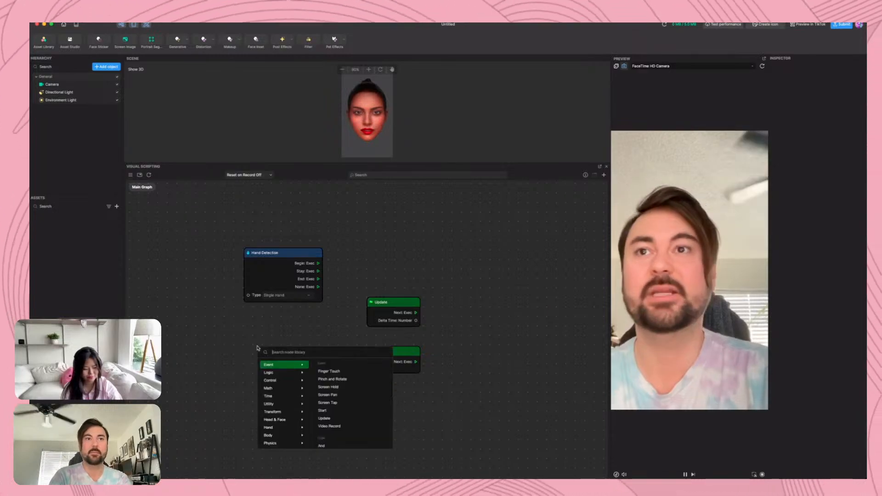
{"action": "type", "text": "gest"}
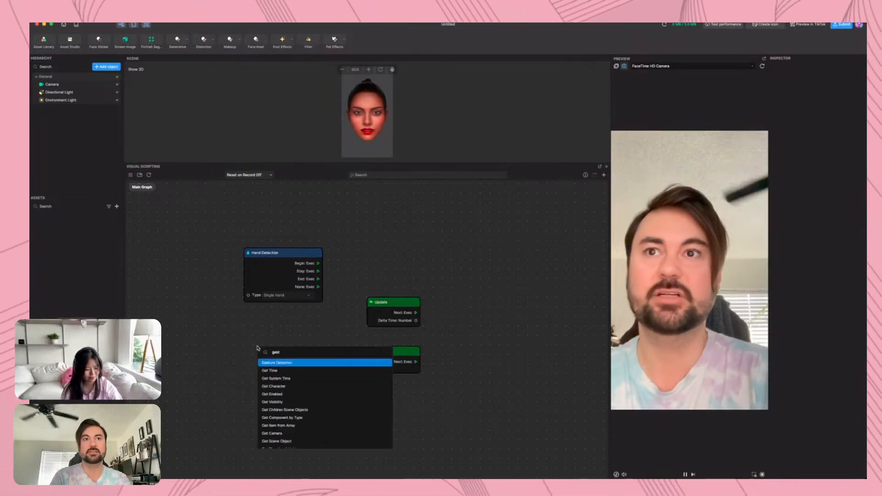
{"action": "key", "text": "Return"}
{"action": "left_click_drag", "start_coordinate": [292, 355], "coordinate": [279, 314]}
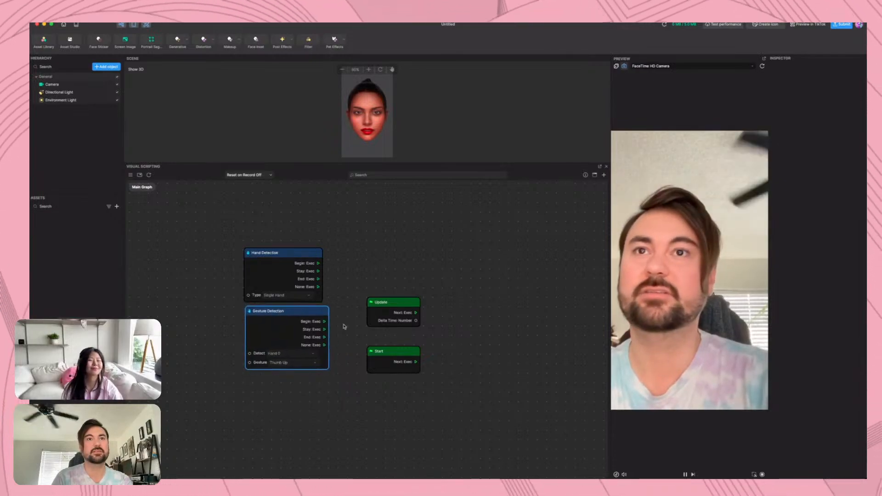
{"action": "left_click_drag", "start_coordinate": [393, 397], "coordinate": [261, 397]}
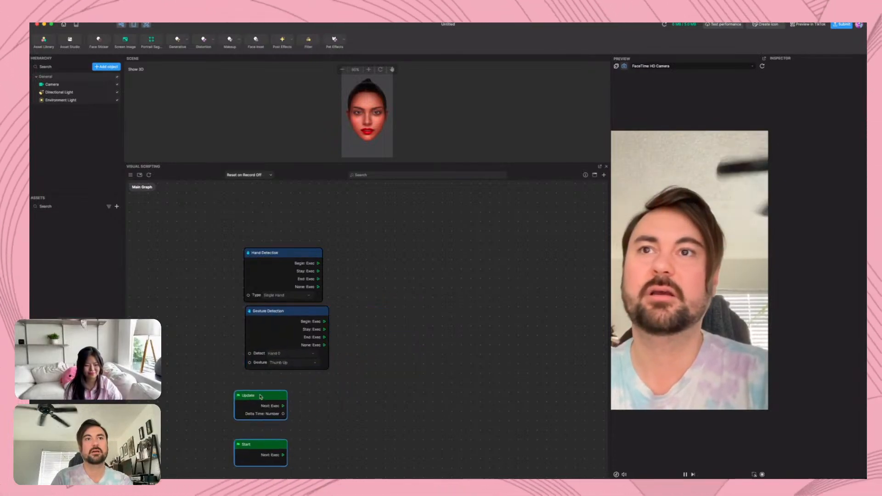
{"action": "left_click", "coordinate": [353, 359]}
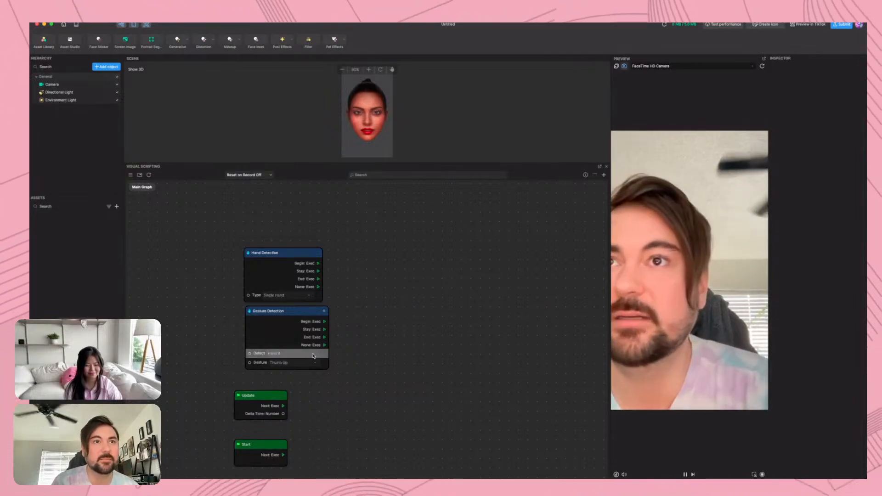
Review the gestures available in the Gesture Detection node without changing the selection
{"action": "left_click", "coordinate": [304, 363]}
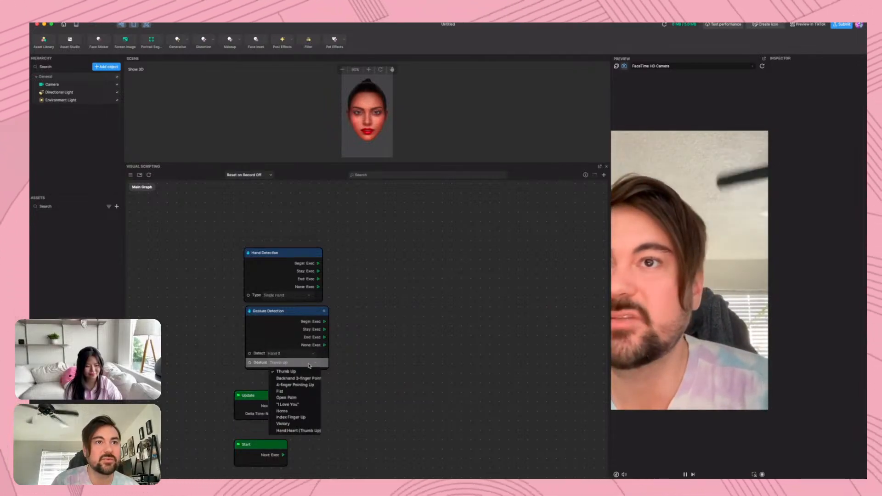
{"action": "scroll", "coordinate": [298, 378], "scroll_direction": "down", "scroll_amount": 5}
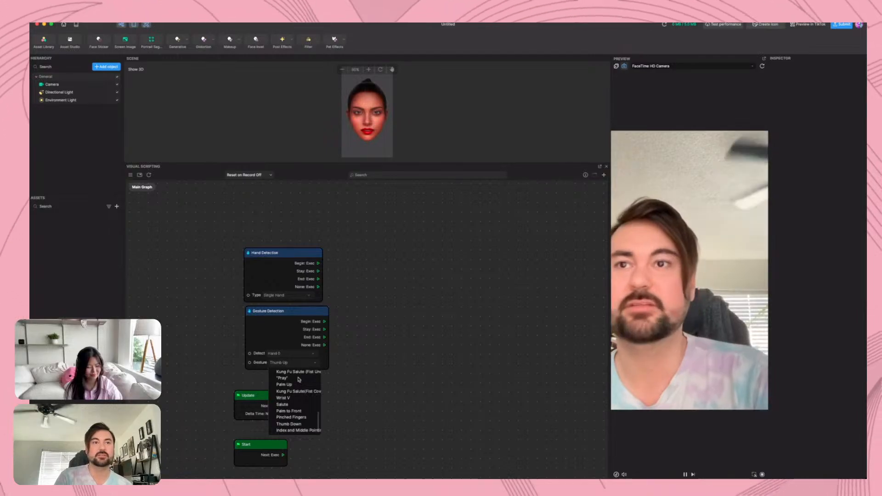
{"action": "scroll", "coordinate": [297, 389], "scroll_direction": "up", "scroll_amount": 5}
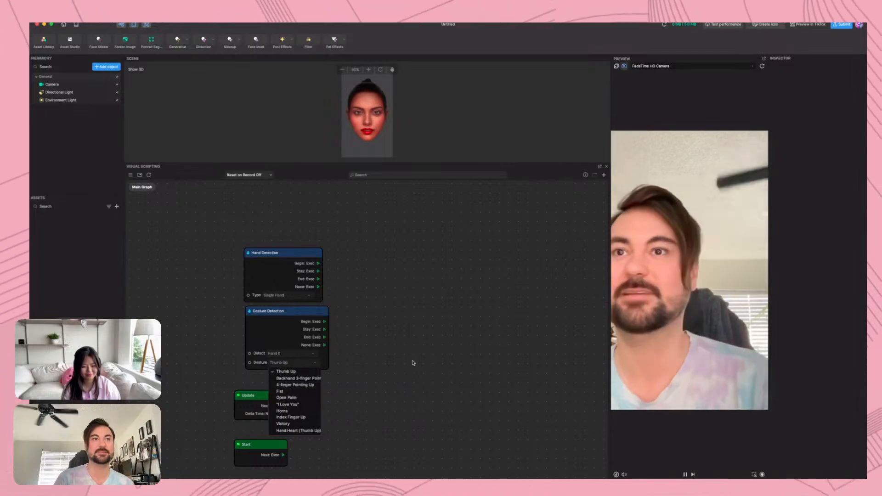
{"action": "scroll", "coordinate": [292, 405], "scroll_direction": "down", "scroll_amount": 3}
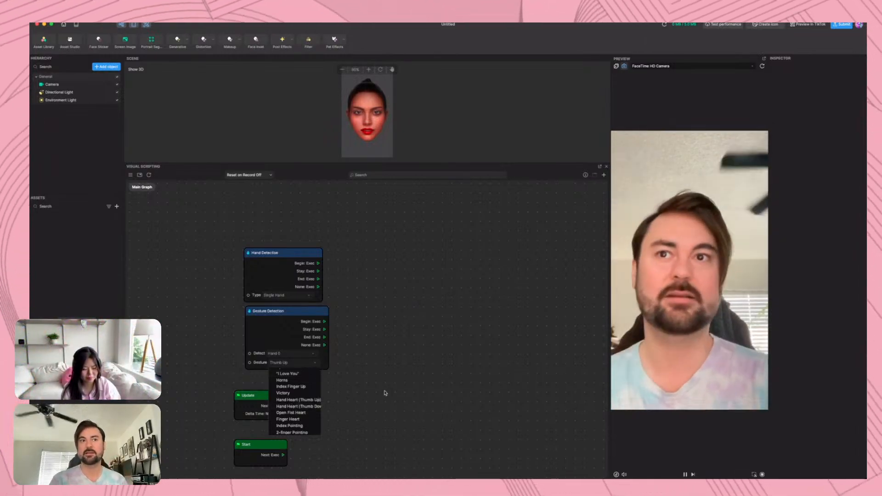
{"action": "left_click", "coordinate": [344, 395]}
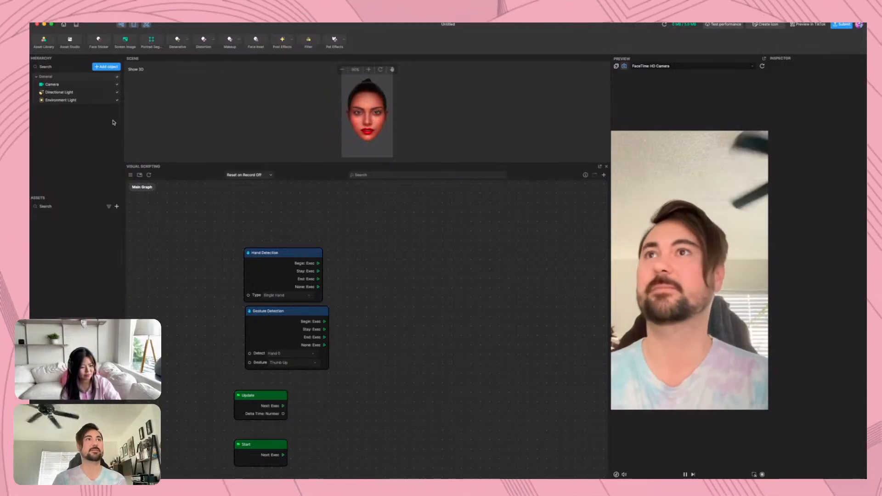
Add a Hand Tracker object from the AR Tracking category to the scene
{"action": "left_click", "coordinate": [107, 67]}
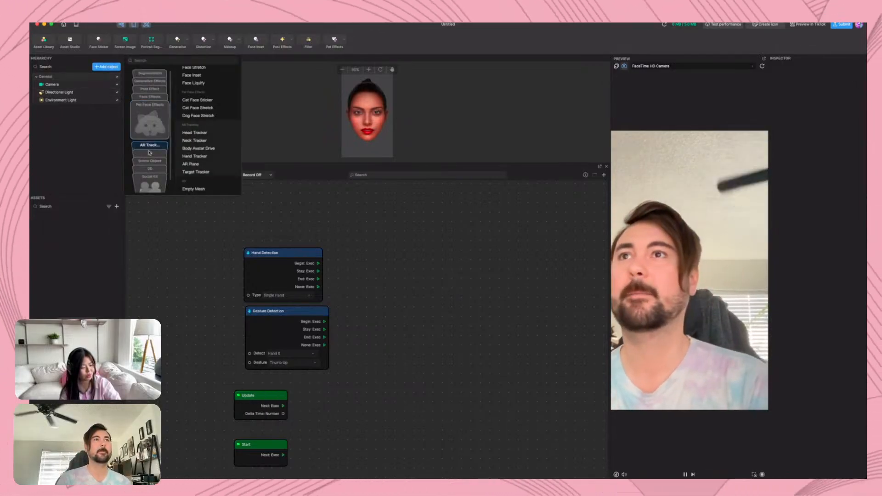
{"action": "mouse_move", "coordinate": [149, 149]}
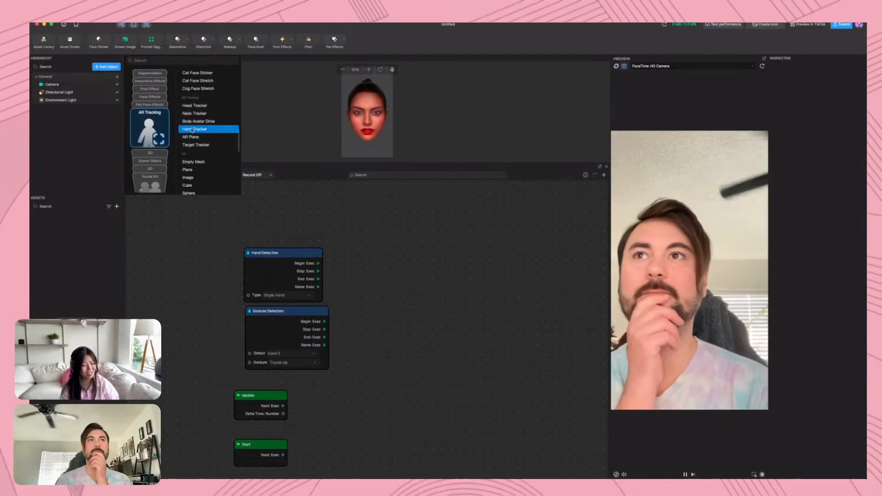
{"action": "left_click", "coordinate": [192, 129]}
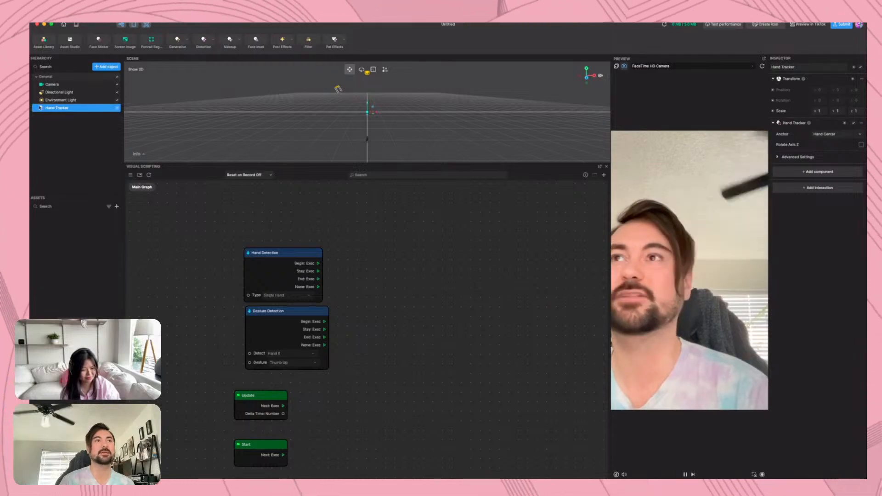
Import the Hand Pinch Drag and Drop visual scripting asset from the Asset Library, then close the library
{"action": "left_click", "coordinate": [43, 42]}
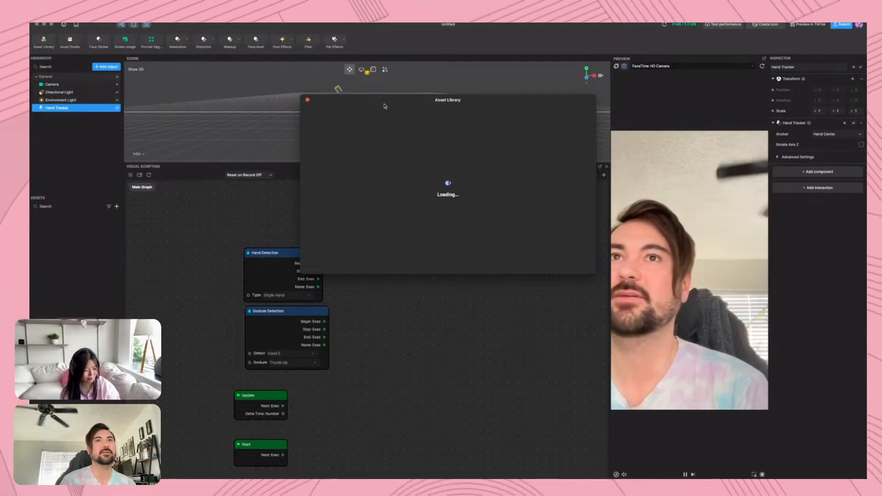
{"action": "left_click_drag", "start_coordinate": [389, 102], "coordinate": [370, 83]}
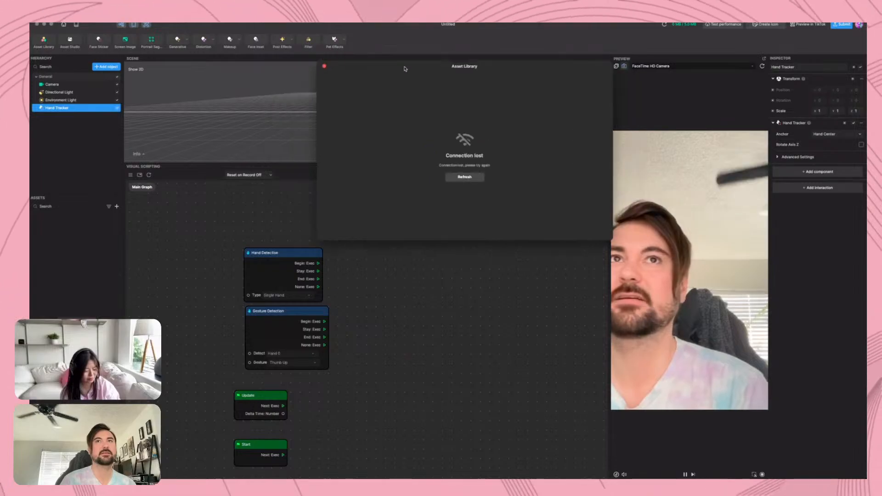
{"action": "left_click", "coordinate": [336, 154]}
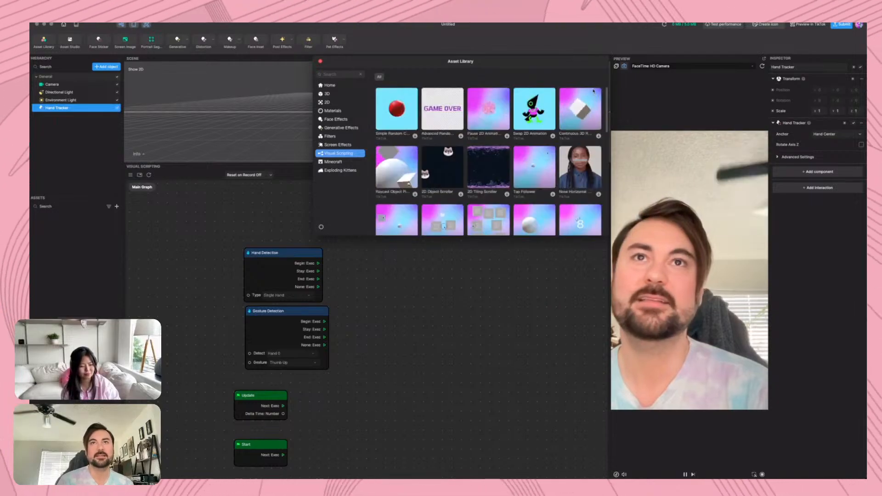
{"action": "scroll", "coordinate": [609, 181], "scroll_direction": "down", "scroll_amount": 5}
{"action": "scroll", "coordinate": [608, 192], "scroll_direction": "down", "scroll_amount": 5}
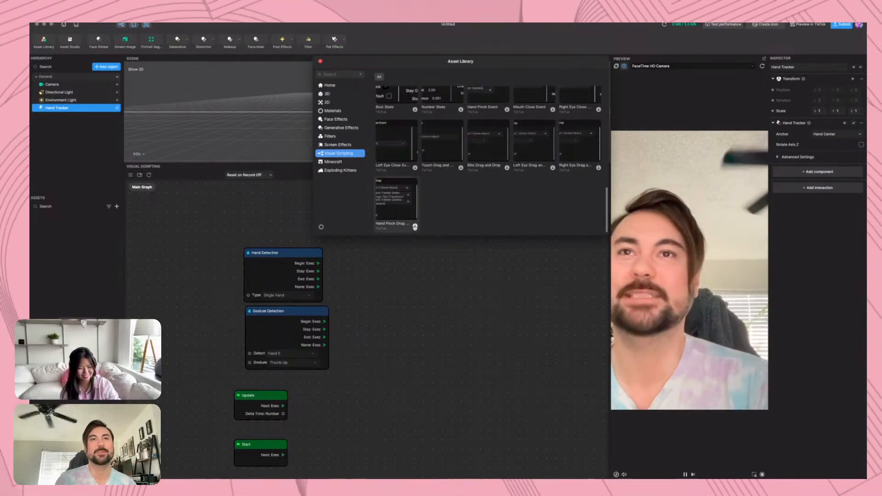
{"action": "left_click", "coordinate": [415, 227]}
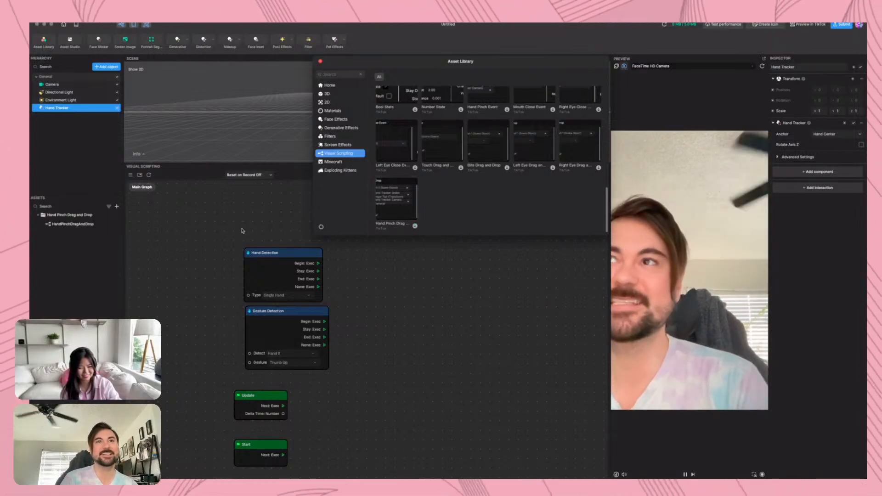
{"action": "left_click", "coordinate": [320, 61]}
Add a Screen Image to the scene and place the HandPinchDragAndDrop asset as a node in the upper part of the graph
{"action": "left_click", "coordinate": [106, 66]}
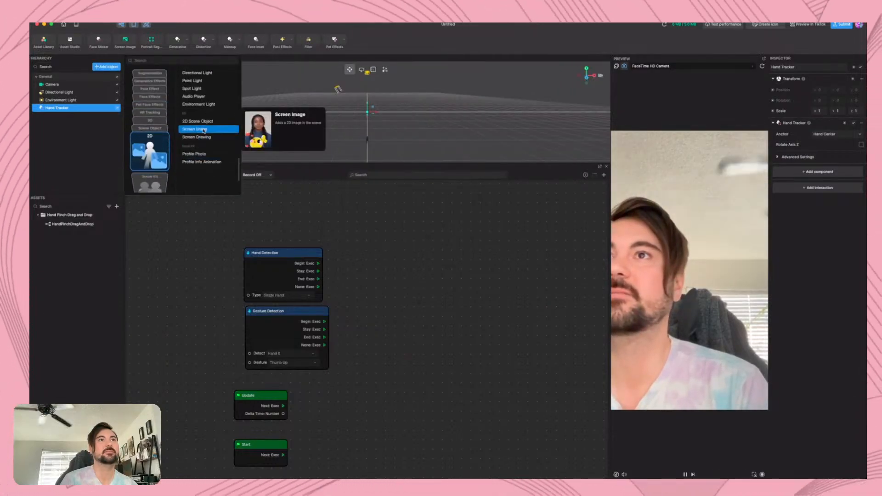
{"action": "left_click", "coordinate": [203, 131]}
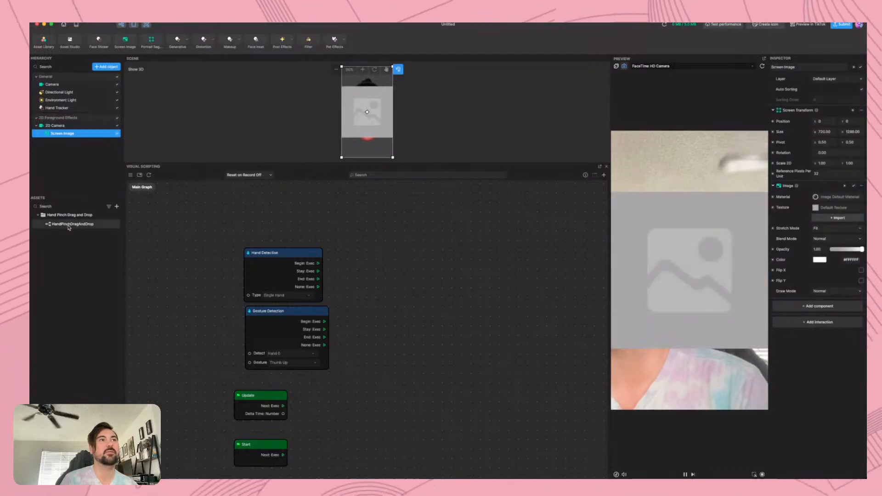
{"action": "left_click_drag", "start_coordinate": [73, 223], "coordinate": [322, 234]}
{"action": "left_click_drag", "start_coordinate": [476, 254], "coordinate": [432, 216]}
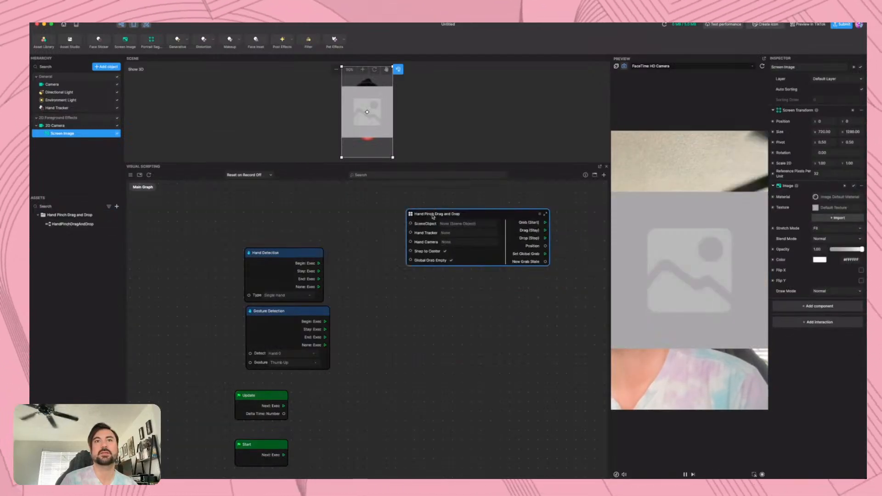
Assign Screen Image as the Hand Pinch Drag and Drop node's SceneObject and shrink the image to about 287 by 511
{"action": "left_click", "coordinate": [458, 224]}
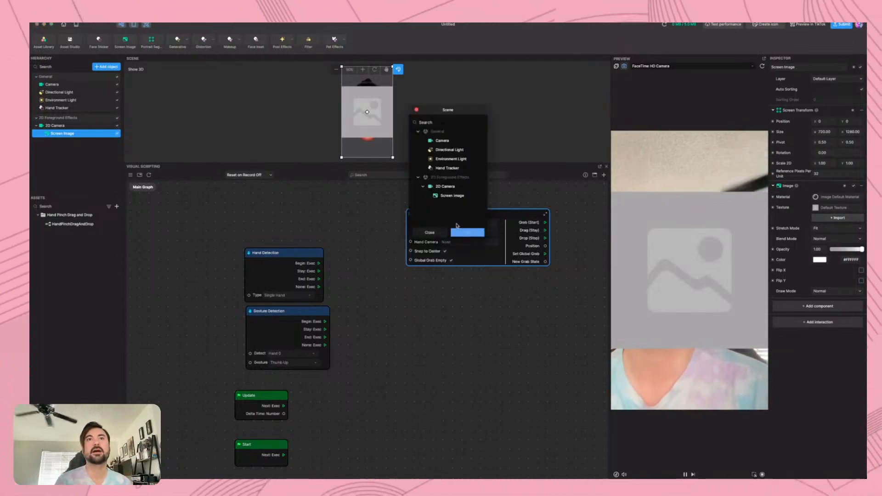
{"action": "left_click", "coordinate": [454, 197]}
{"action": "left_click", "coordinate": [472, 233]}
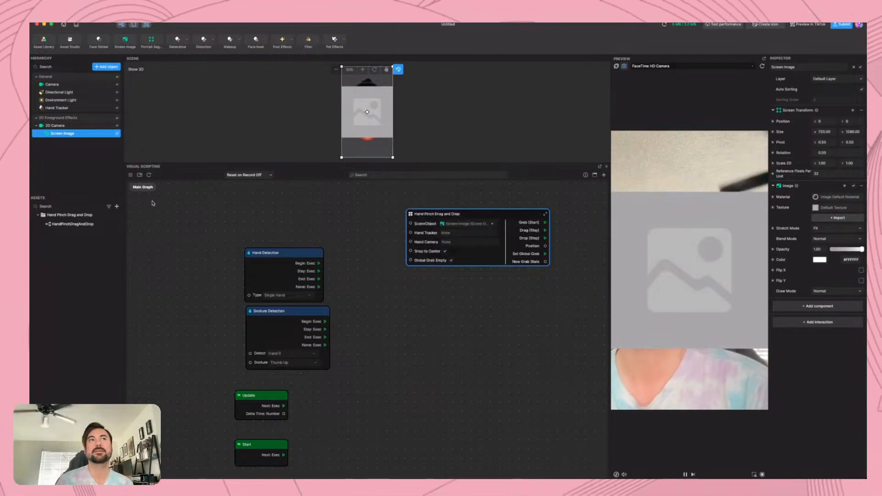
{"action": "left_click_drag", "start_coordinate": [393, 157], "coordinate": [366, 124]}
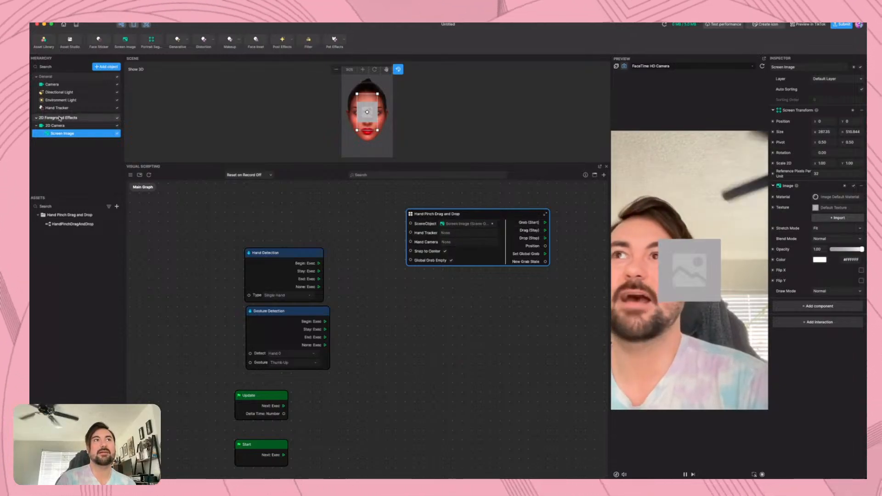
Set the Hand Pinch Drag and Drop node's Hand Tracker input to Hand Tracker and its Hand Camera input to Camera
{"action": "left_click", "coordinate": [463, 235]}
{"action": "left_click", "coordinate": [455, 169]}
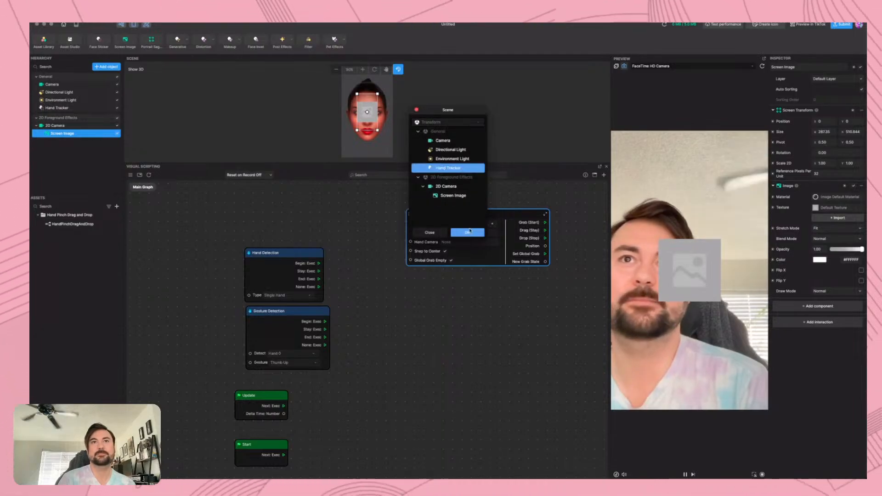
{"action": "left_click", "coordinate": [467, 232]}
{"action": "left_click", "coordinate": [466, 244]}
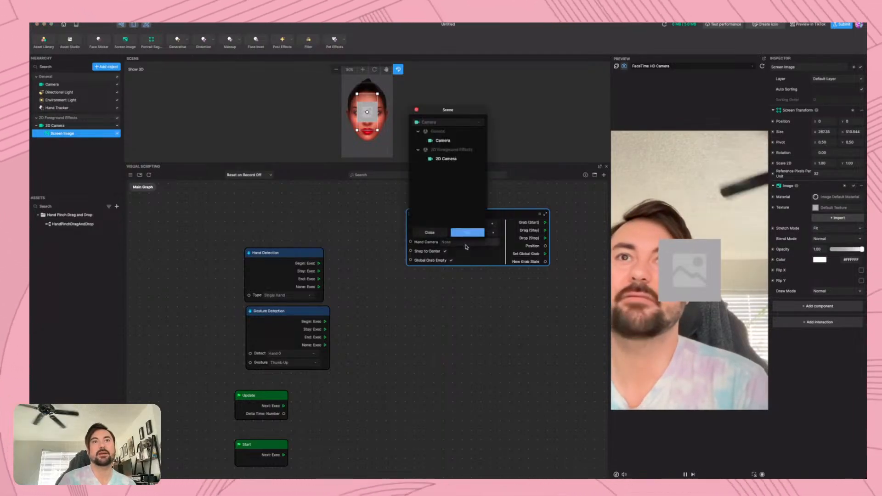
{"action": "left_click", "coordinate": [452, 142]}
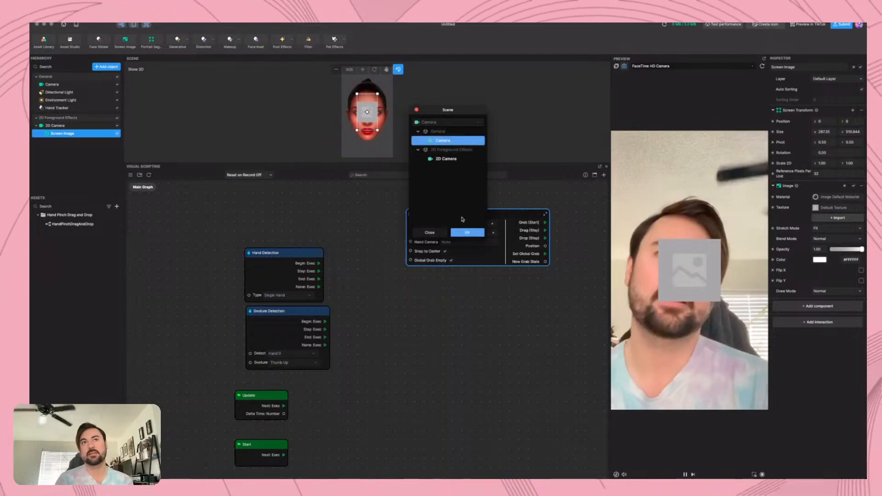
{"action": "left_click", "coordinate": [468, 233]}
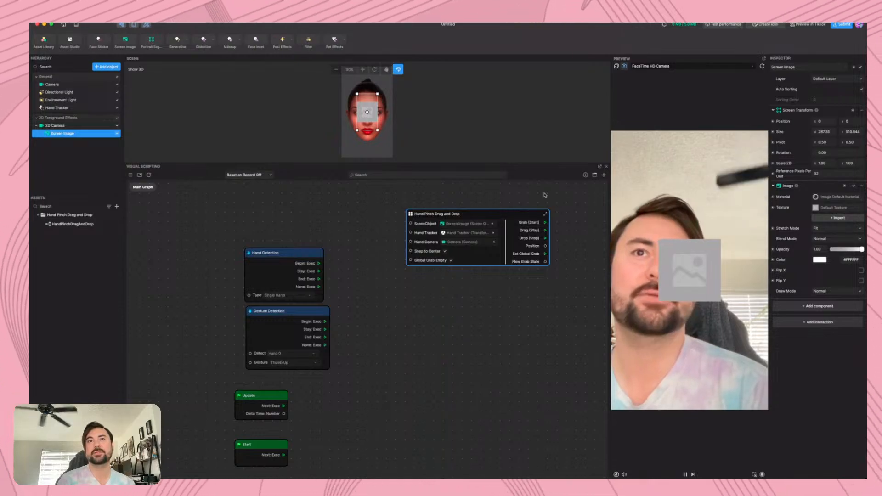
Move the Hand Pinch Drag and Drop node nearer the detection nodes and inspect its internal subgraph, returning to the Main Graph
{"action": "left_click_drag", "start_coordinate": [513, 216], "coordinate": [480, 215]}
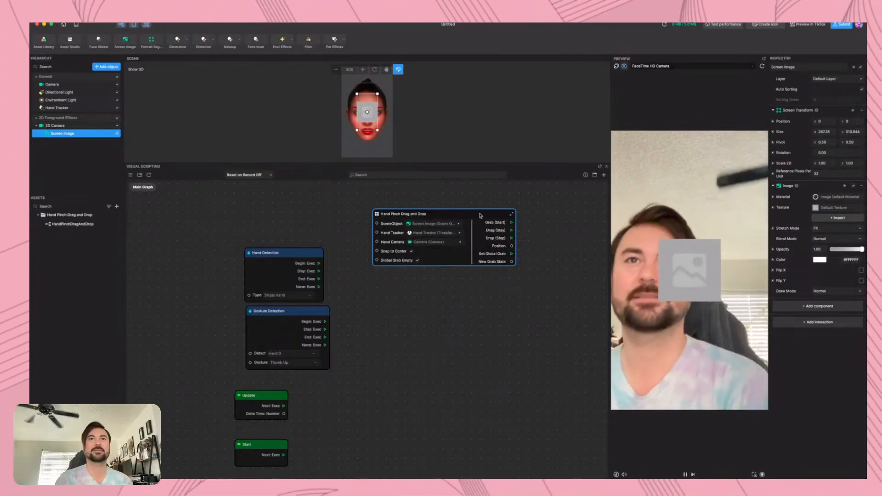
{"action": "left_click_drag", "start_coordinate": [479, 215], "coordinate": [464, 217]}
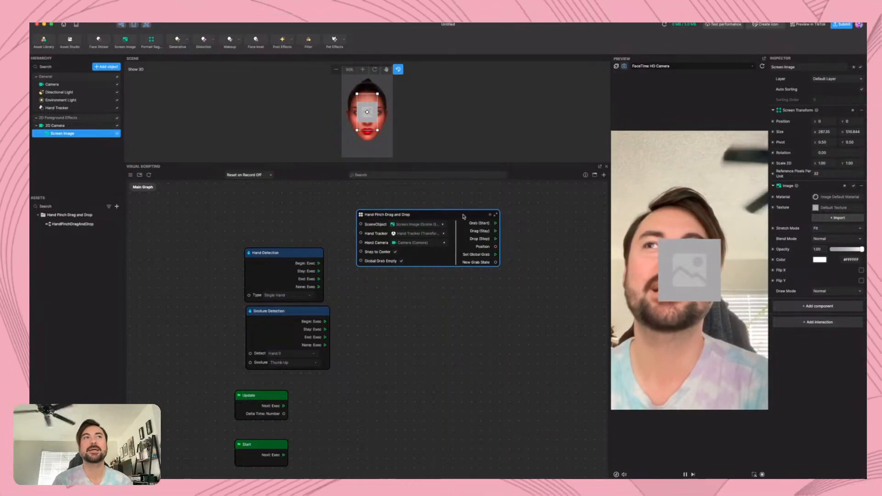
{"action": "double_click", "coordinate": [361, 214]}
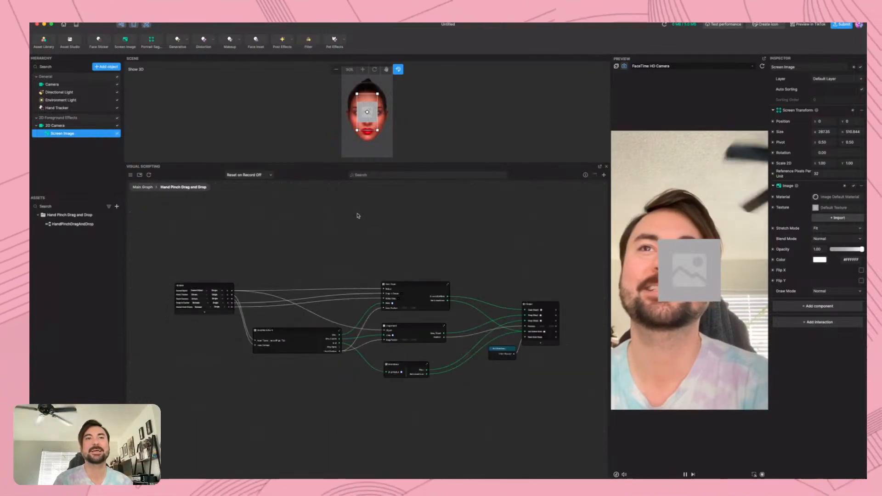
{"action": "scroll", "coordinate": [395, 311], "scroll_direction": "up", "scroll_amount": 4}
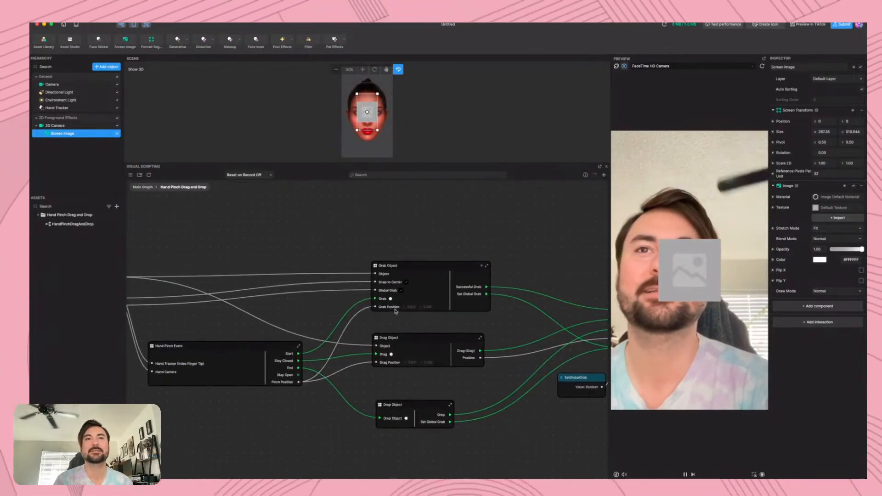
{"action": "left_click", "coordinate": [142, 187]}
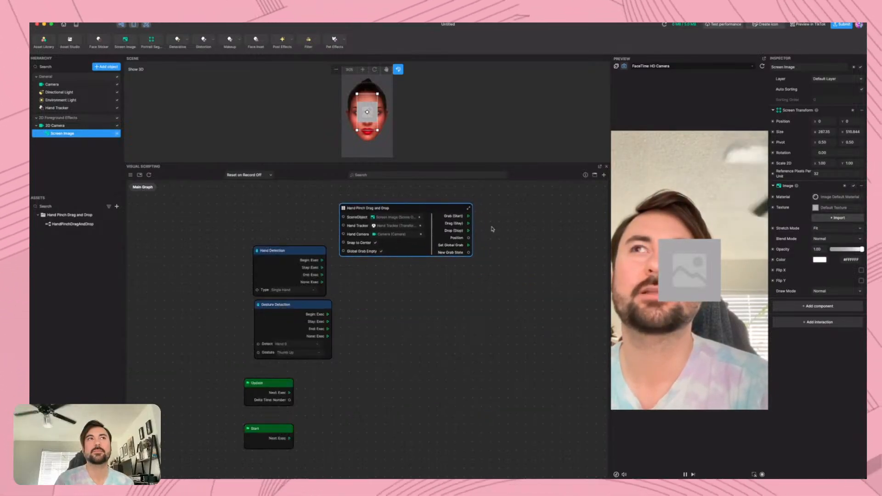
Add a Set Position node for the Screen Image, driven by the Hand Pinch Drag and Drop node's Drag (Stay) and Position outputs
{"action": "left_click", "coordinate": [773, 122]}
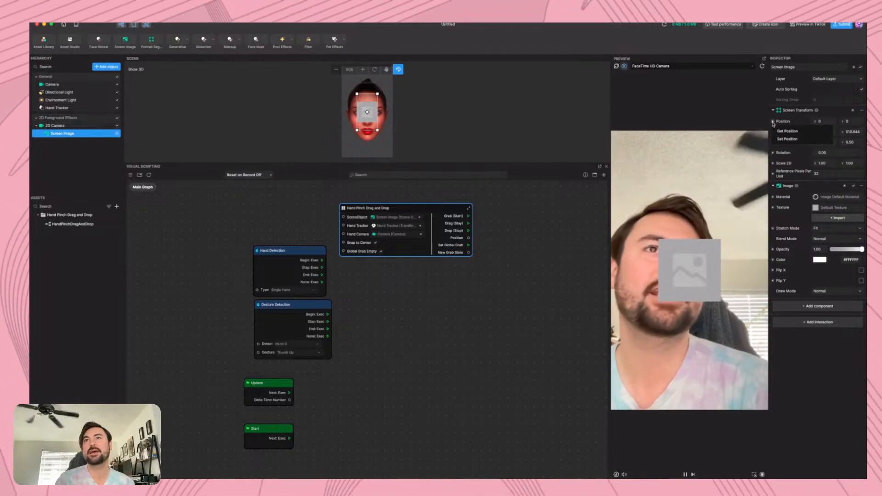
{"action": "left_click", "coordinate": [785, 141]}
{"action": "left_click_drag", "start_coordinate": [417, 337], "coordinate": [535, 212]}
{"action": "left_click_drag", "start_coordinate": [468, 223], "coordinate": [512, 243]}
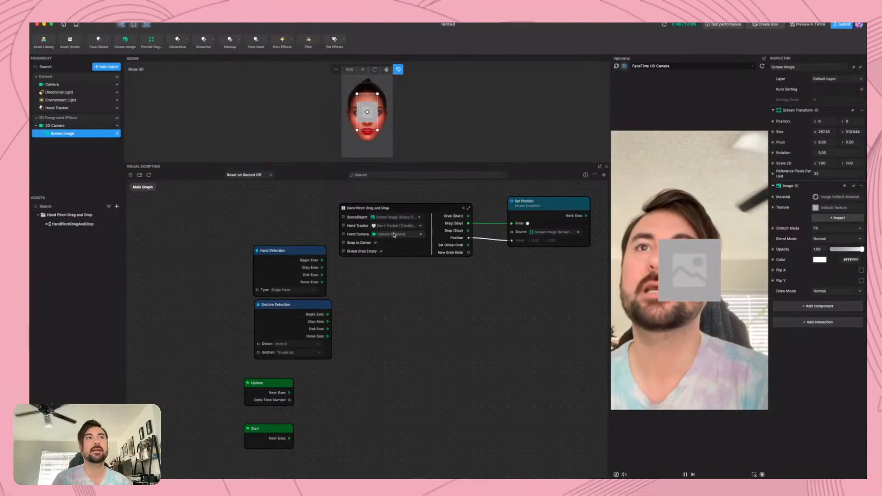
Set the Hand Tracker's Anchor to Index Finger and expand its Advanced Settings
{"action": "left_click", "coordinate": [58, 108]}
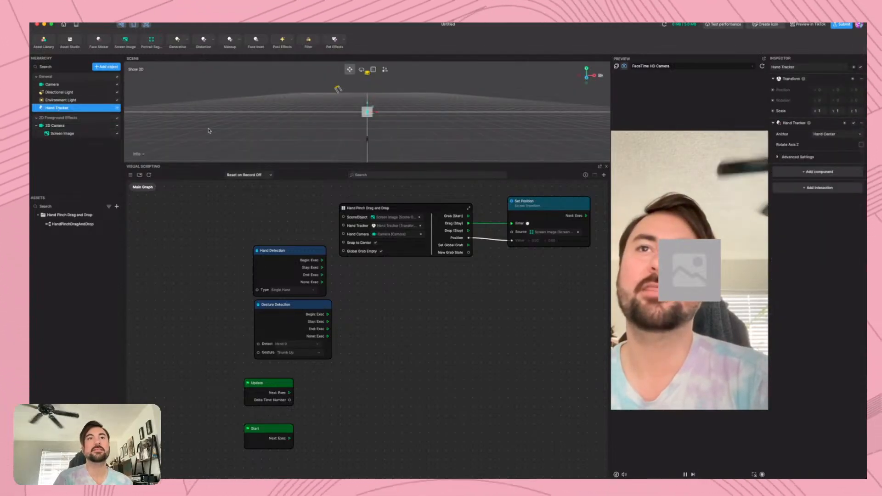
{"action": "mouse_move", "coordinate": [464, 212]}
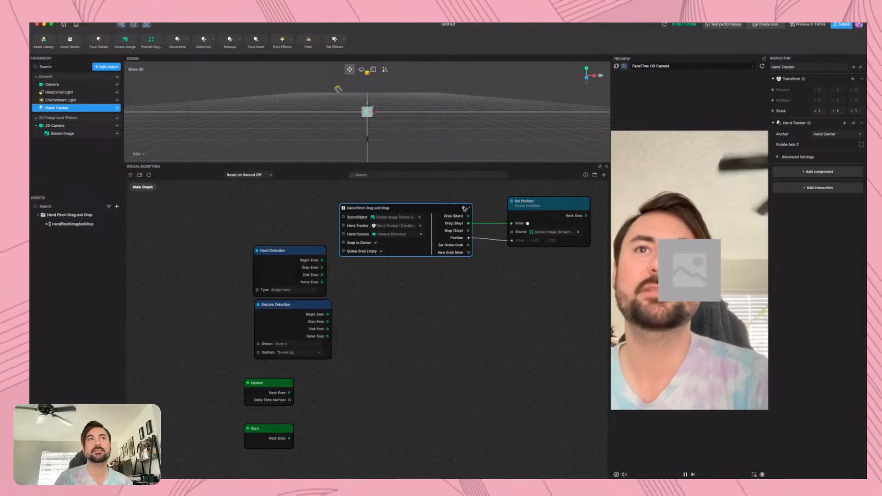
{"action": "left_click", "coordinate": [860, 134]}
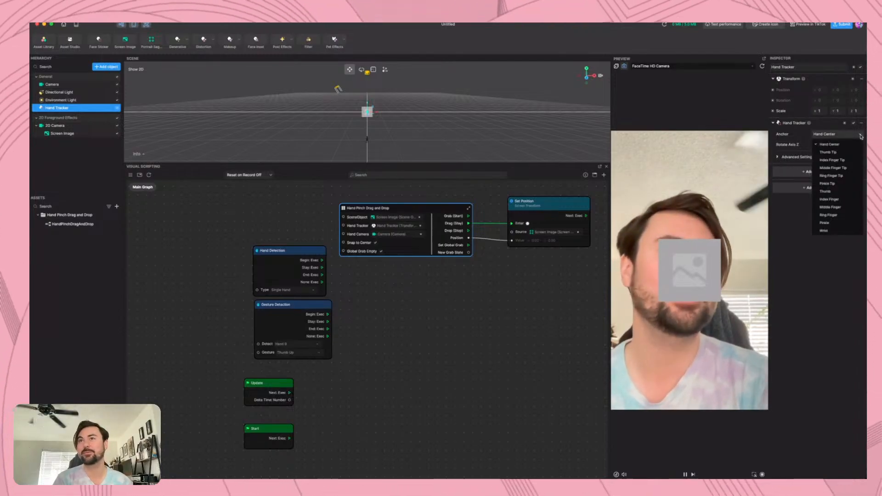
{"action": "left_click", "coordinate": [843, 199]}
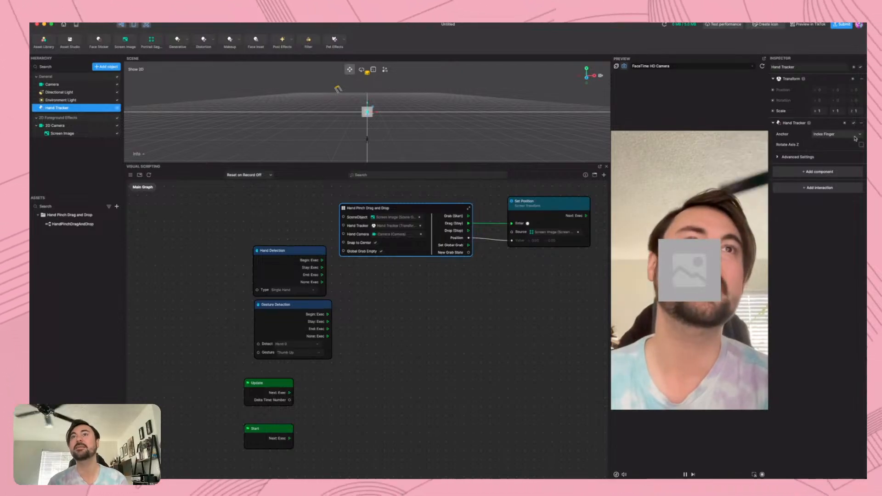
{"action": "left_click", "coordinate": [797, 157]}
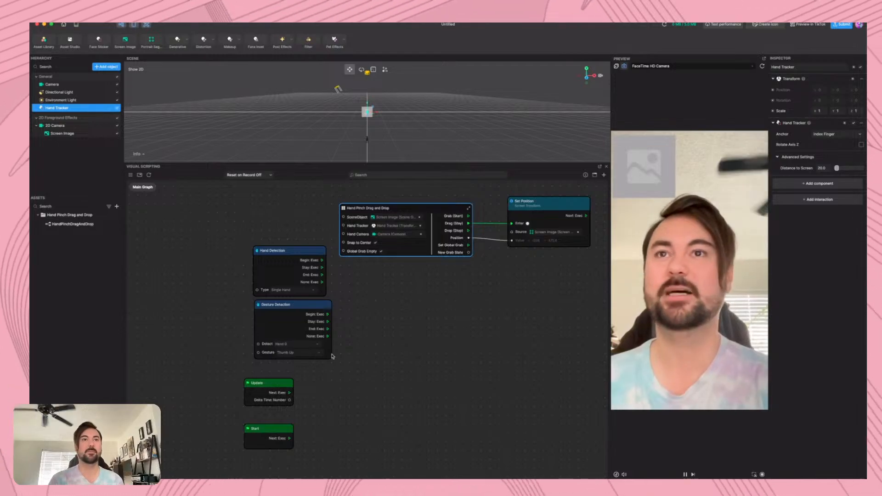
Move the Hand Detection and Gesture Detection nodes together, farther from the Hand Pinch Drag and Drop node
{"action": "left_click_drag", "start_coordinate": [275, 367], "coordinate": [200, 264]}
{"action": "left_click", "coordinate": [318, 299]}
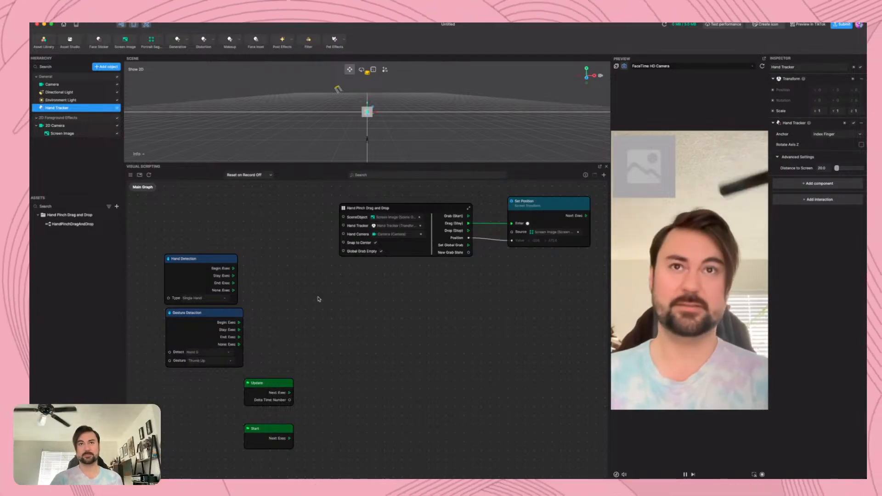
Delete the Screen Image's Set Position node from the graph
{"action": "left_click", "coordinate": [535, 213]}
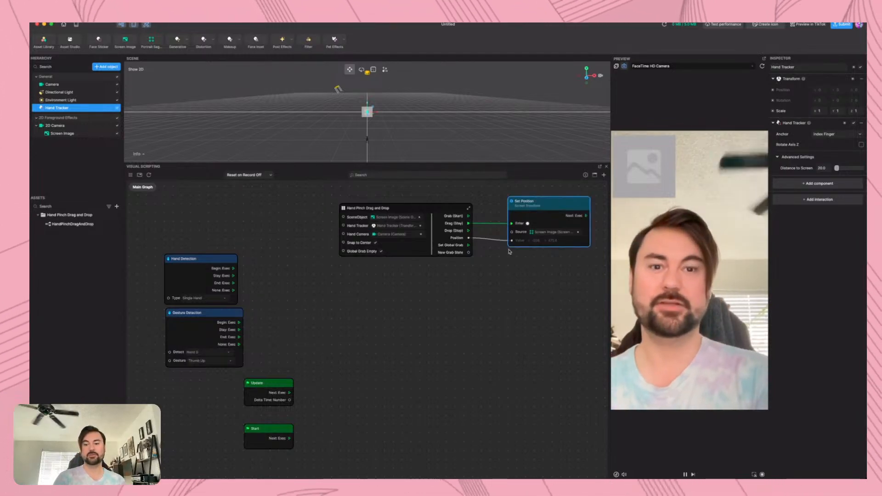
{"action": "key", "text": "Delete"}
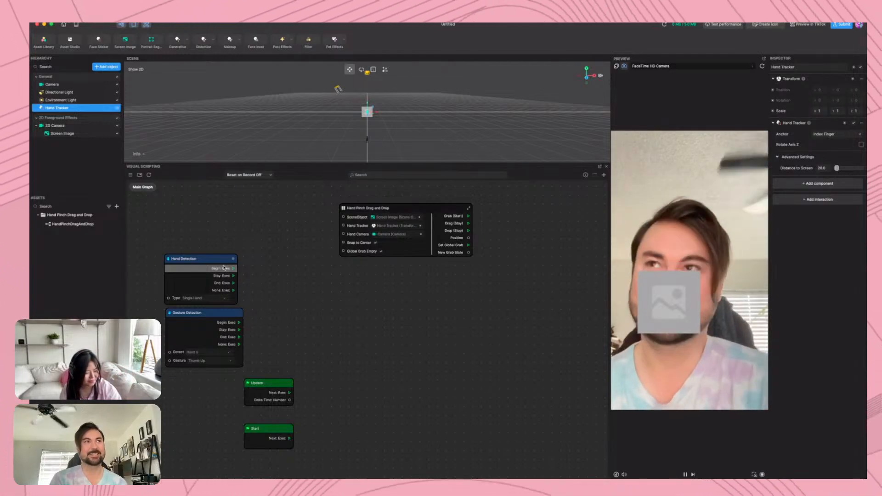
Duplicate the Hand Tracker object in the scene hierarchy
{"action": "scroll", "coordinate": [309, 274], "scroll_direction": "down", "scroll_amount": 1}
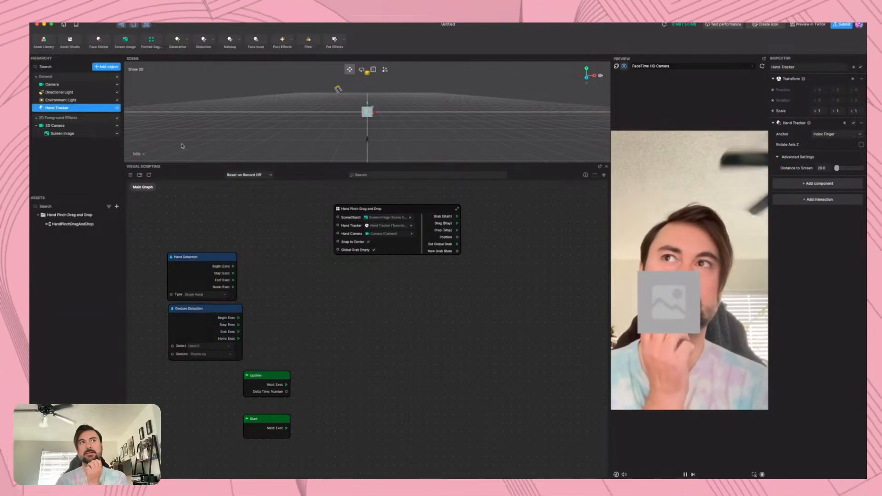
{"action": "right_click", "coordinate": [64, 109]}
{"action": "left_click", "coordinate": [76, 119]}
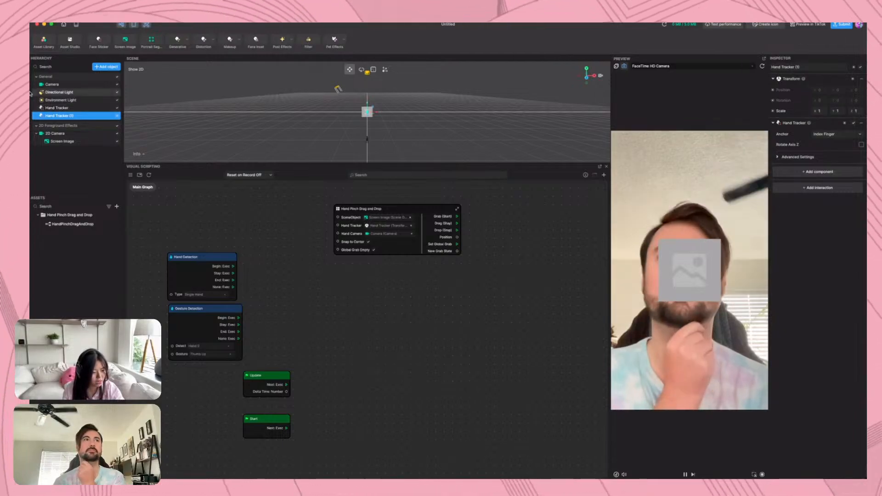
Review the original Hand Tracker's Advanced Settings and Anchor options, keeping Index Finger as the anchor
{"action": "left_click", "coordinate": [69, 107]}
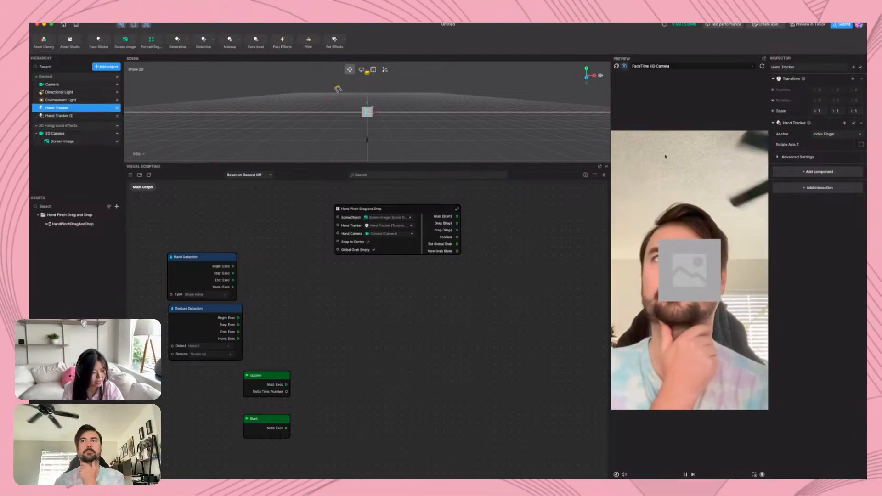
{"action": "left_click", "coordinate": [783, 157]}
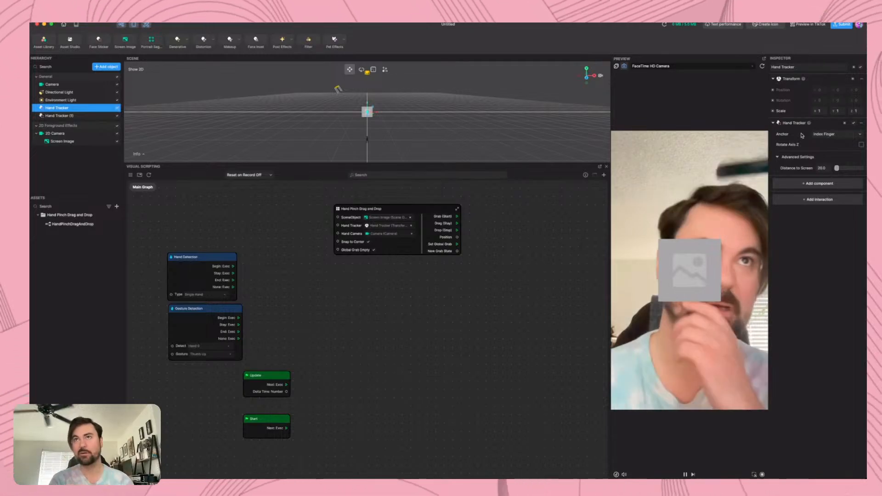
{"action": "left_click", "coordinate": [852, 137]}
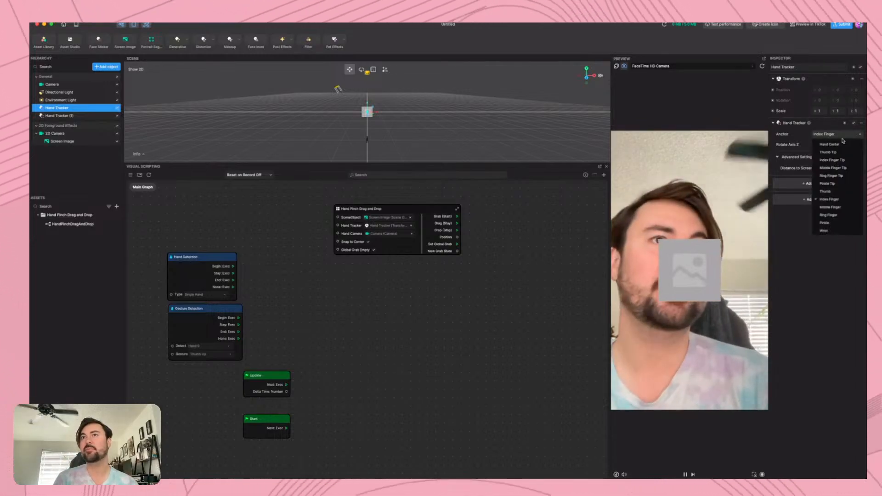
{"action": "left_click", "coordinate": [815, 199]}
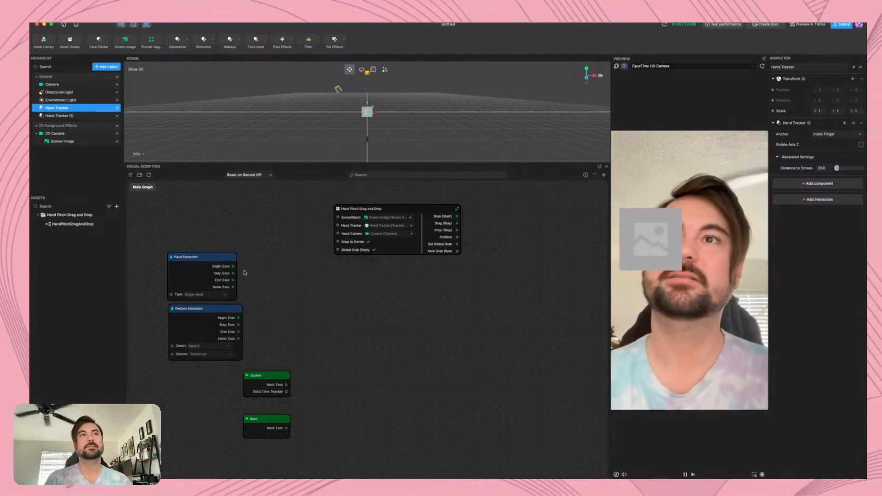
Review the Hand Detection node's Type options without changing them and nudge the node slightly in the graph
{"action": "left_click", "coordinate": [212, 262]}
{"action": "left_click_drag", "start_coordinate": [212, 263], "coordinate": [213, 264]}
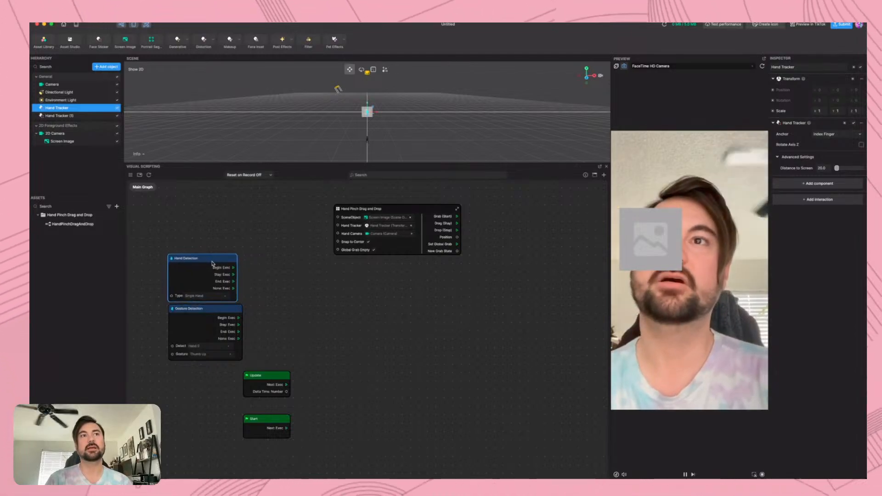
{"action": "left_click", "coordinate": [212, 296]}
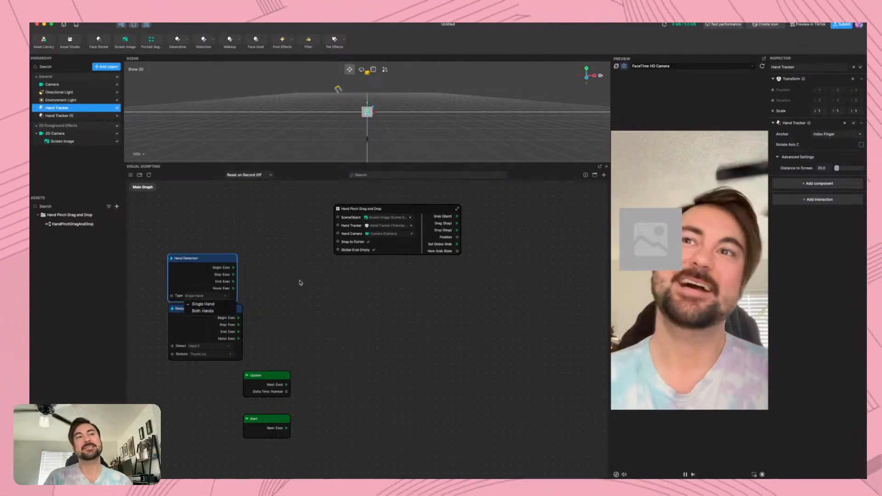
{"action": "left_click", "coordinate": [271, 264]}
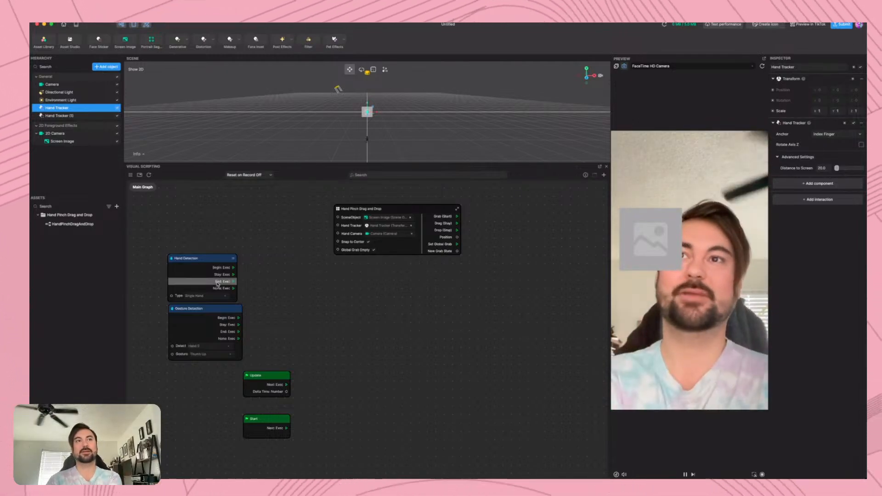
{"action": "left_click_drag", "start_coordinate": [217, 262], "coordinate": [221, 260]}
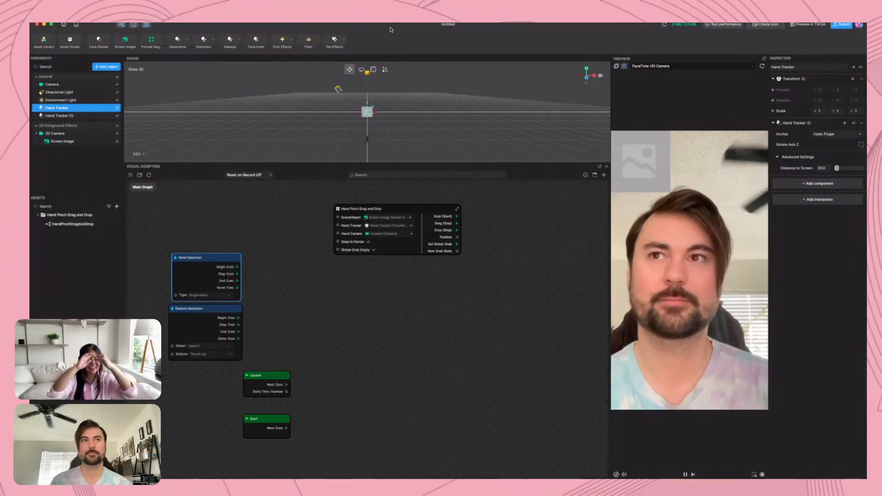
Examine the Hand Pinch Drag and Drop node's inputs and outputs up close
{"action": "scroll", "coordinate": [427, 242], "scroll_direction": "up", "scroll_amount": 10}
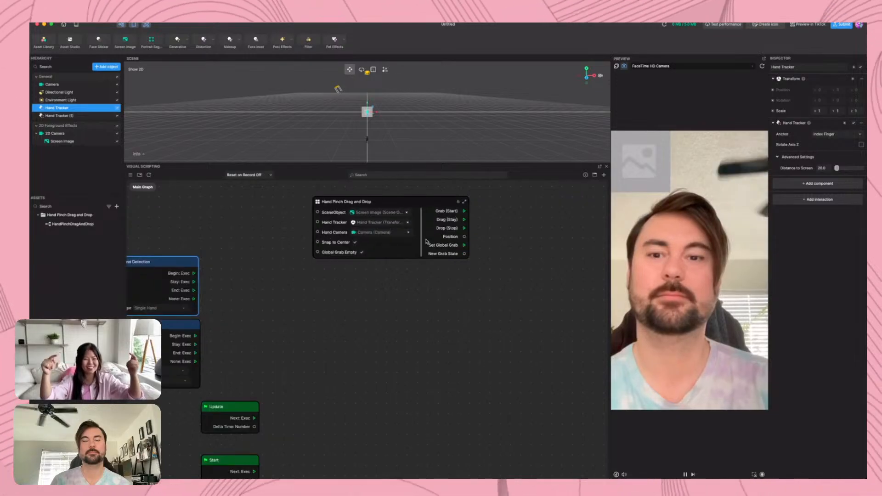
{"action": "middle_click_drag", "start_coordinate": [379, 350], "coordinate": [381, 440]}
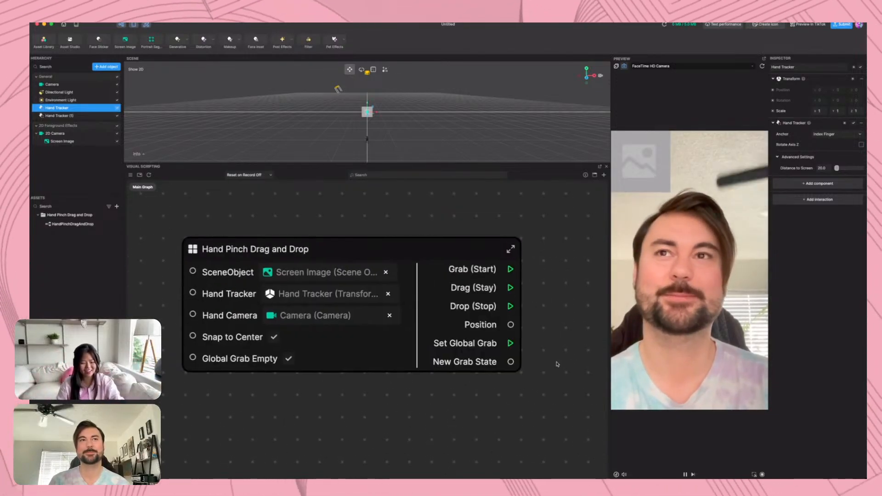
{"action": "scroll", "coordinate": [403, 305], "scroll_direction": "up", "scroll_amount": 3}
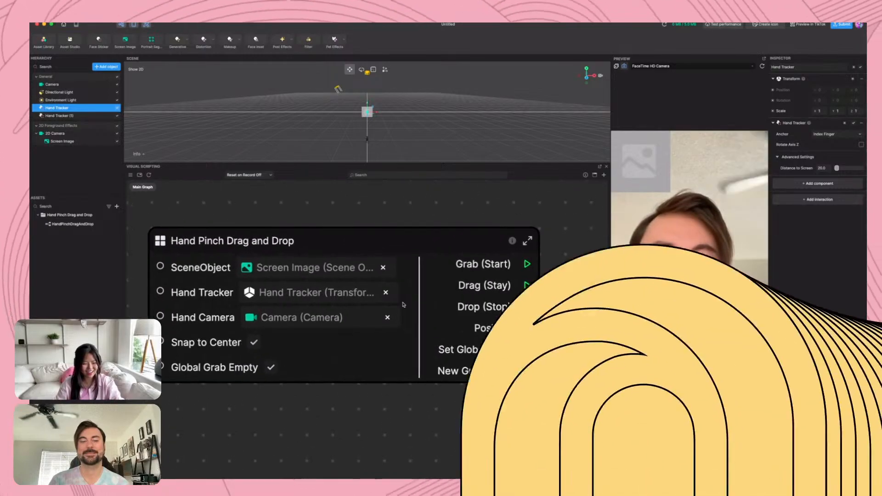